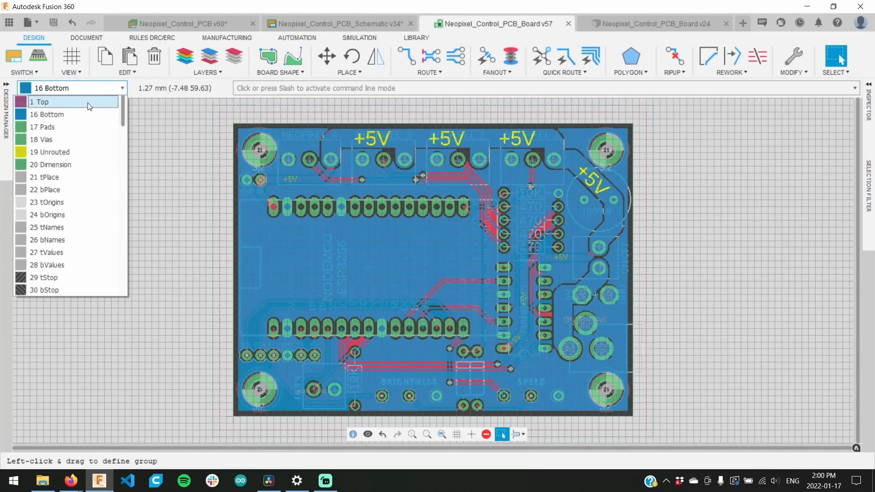
# - Set the board's active layer to 1 Top
pyautogui.click(87, 103)
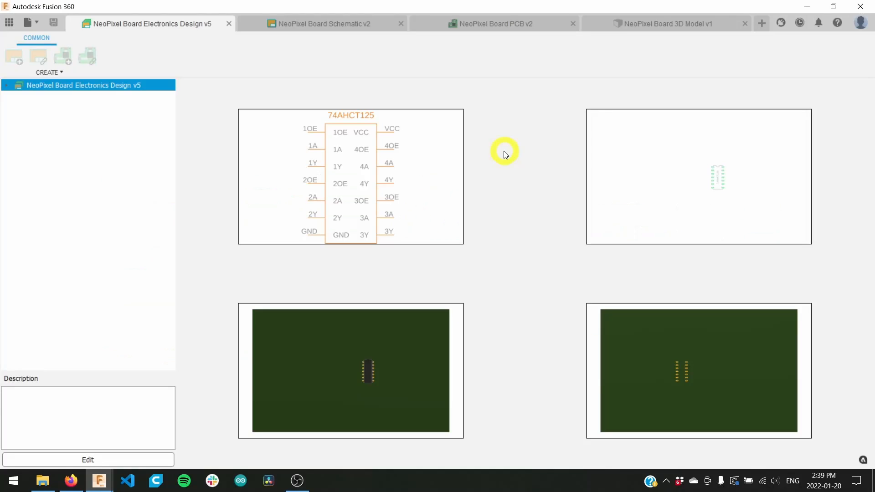
# - Open the NeoPixel Board schematic and expand YouTube-Demo-Library in the list of parts to add
pyautogui.doubleClick(372, 154)
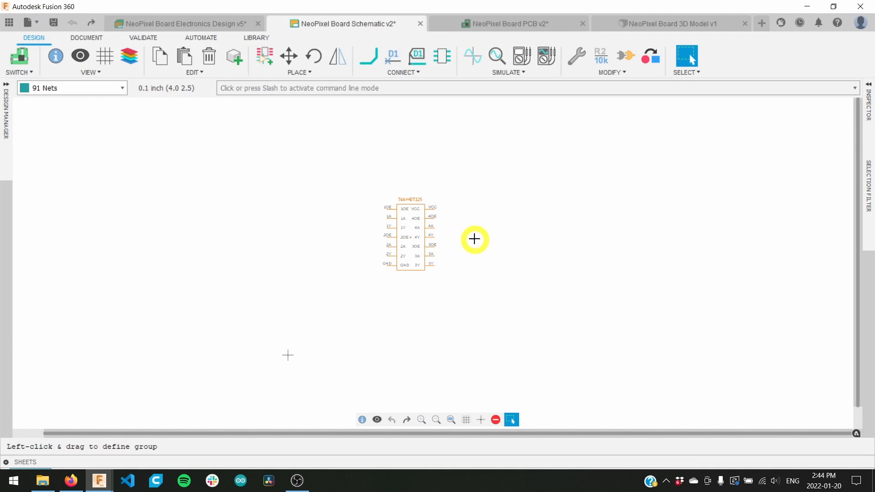
pyautogui.click(262, 57)
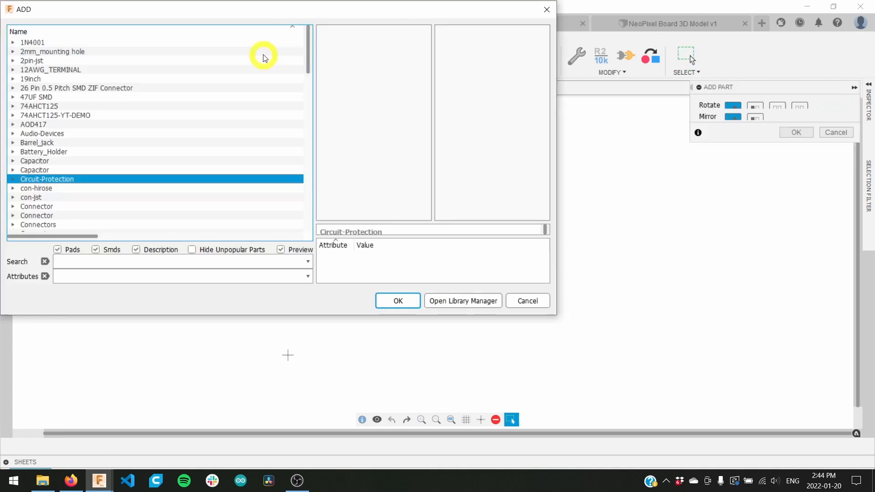
pyautogui.scroll(-15, 218, 125)
pyautogui.scroll(-4, 219, 130)
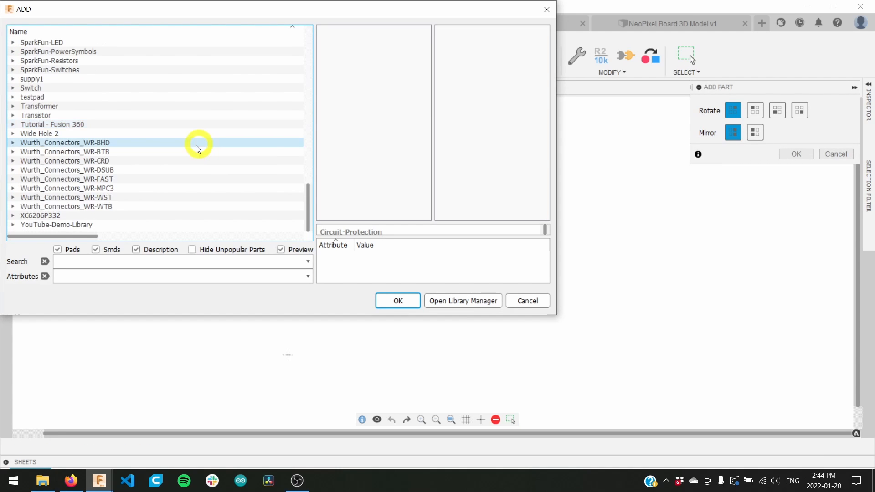
pyautogui.click(13, 225)
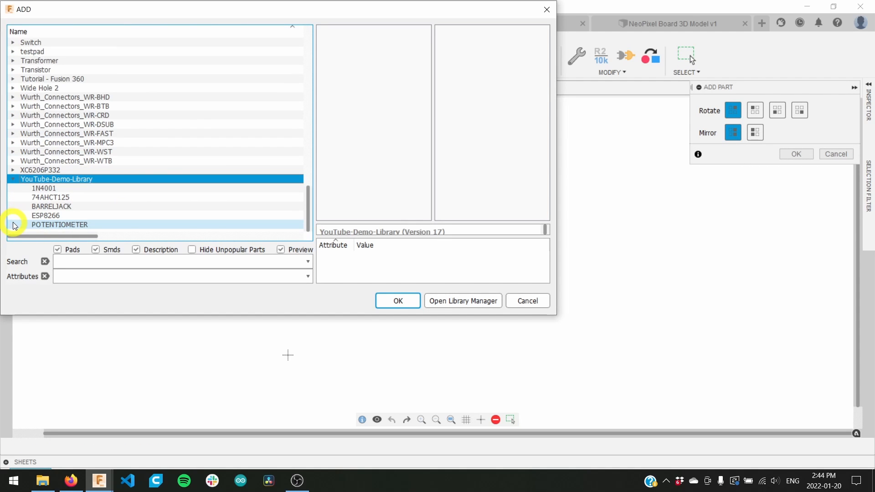
# - Preview the 74AHCT125, 1N4001, ESP8266 and BARRELJACK parts in YouTube-Demo-Library
pyautogui.click(64, 197)
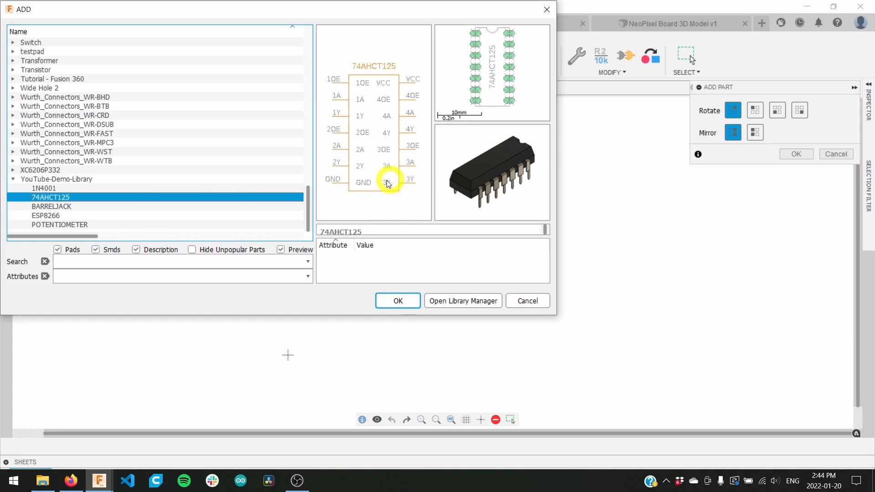
pyautogui.click(148, 190)
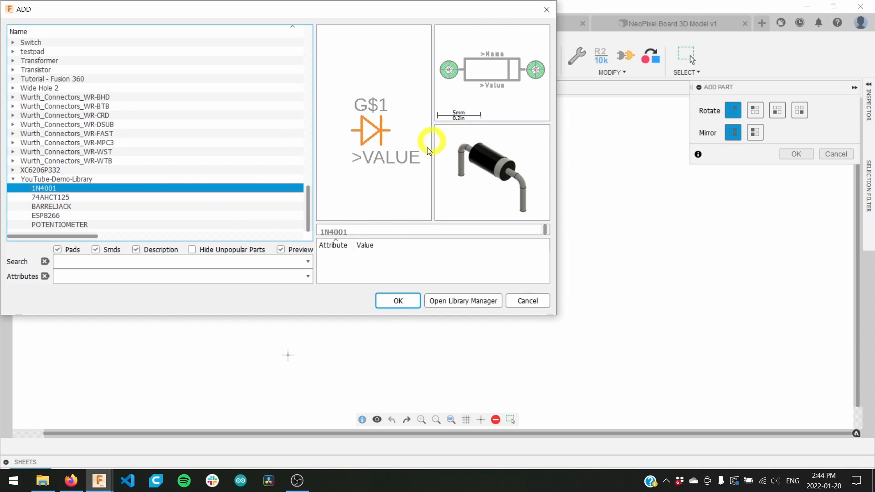
pyautogui.click(211, 215)
pyautogui.click(205, 207)
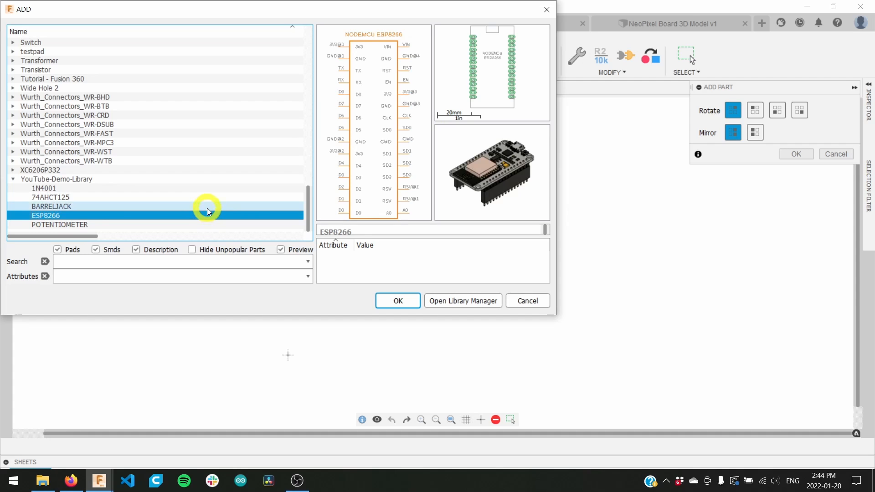
# - Place one ESP8266 from YouTube-Demo-Library in the schematic, above and to the right of the 74AHCT125
pyautogui.click(204, 215)
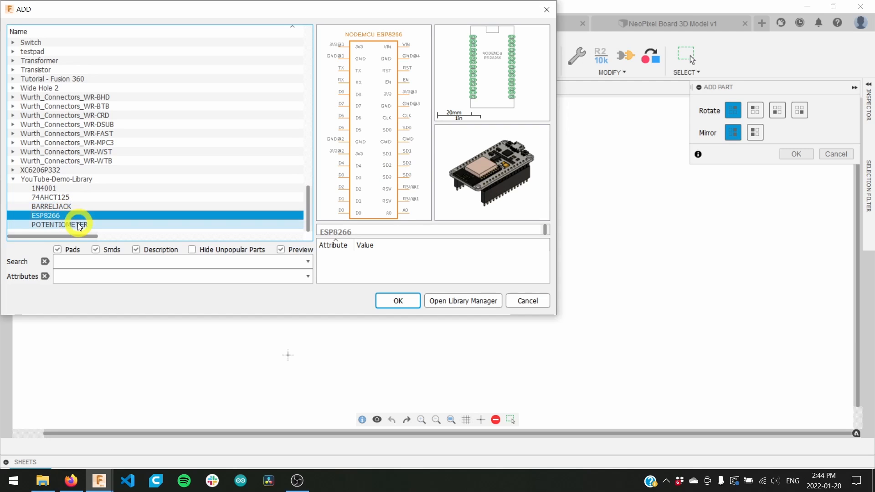
pyautogui.click(375, 299)
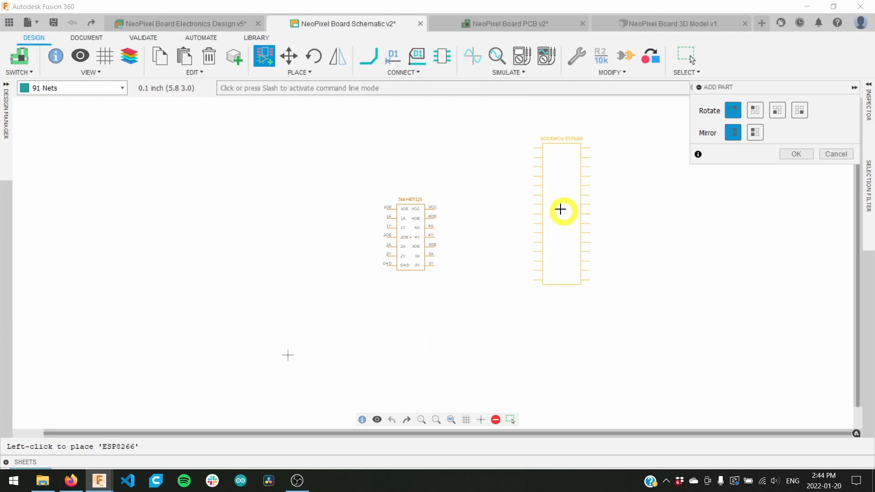
pyautogui.click(541, 167)
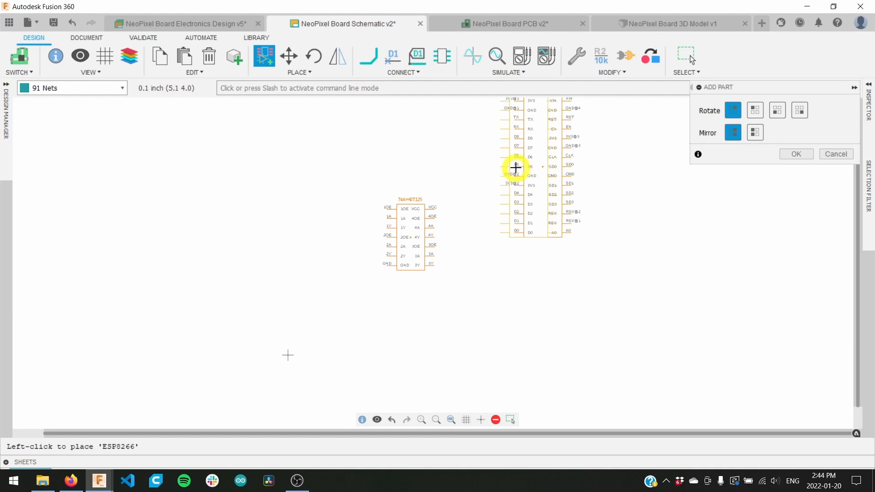
pyautogui.click(798, 154)
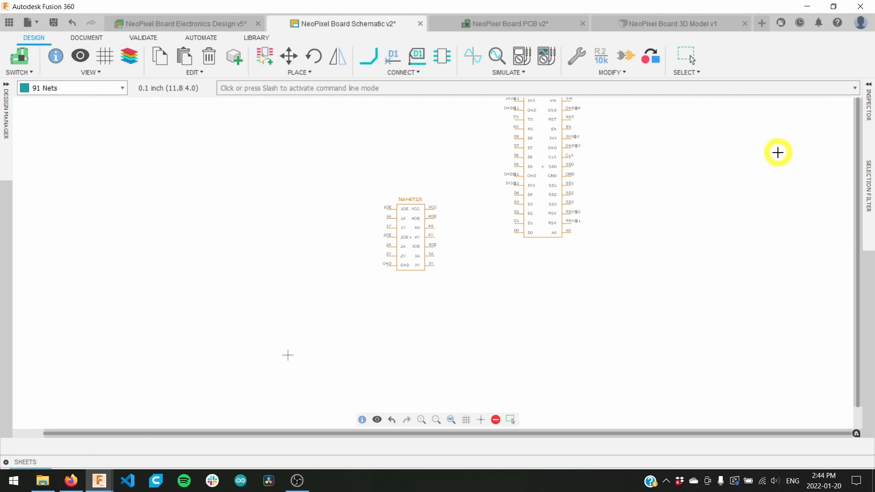
# - Move the 74AHCT125 symbol directly below the NodeMCU ESP8266
pyautogui.click(292, 61)
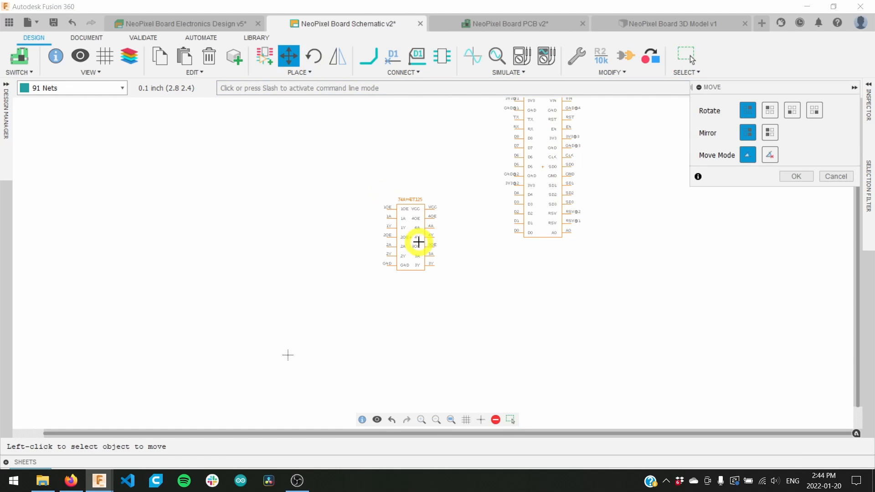
pyautogui.scroll(5, 410, 237)
pyautogui.click(410, 237)
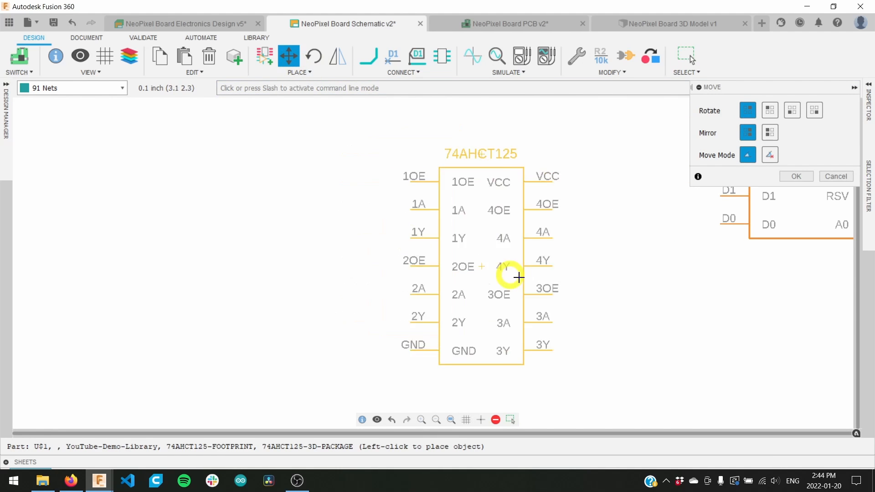
pyautogui.moveTo(611, 311); pyautogui.dragTo(344, 214, button='middle')
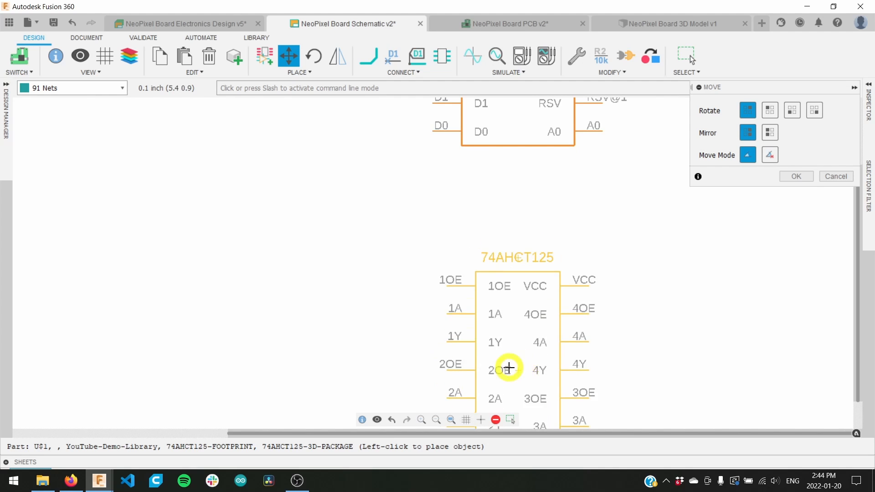
pyautogui.click(521, 374)
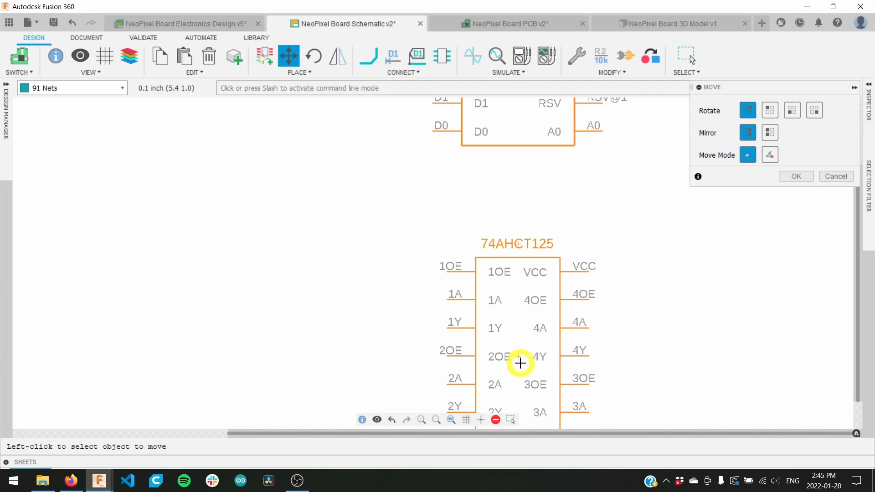
pyautogui.click(797, 176)
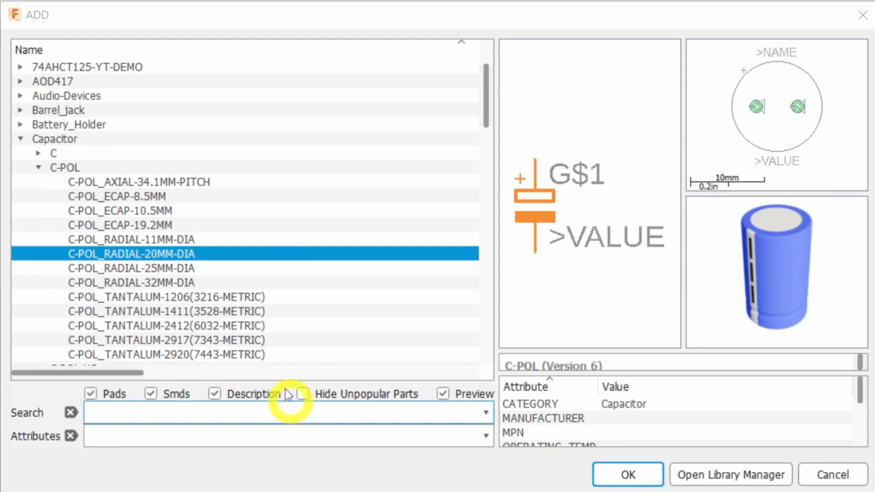
# - Search the part libraries for *470* and place the 470_RESISTOR from the Resistors library in the schematic
pyautogui.click(71, 413)
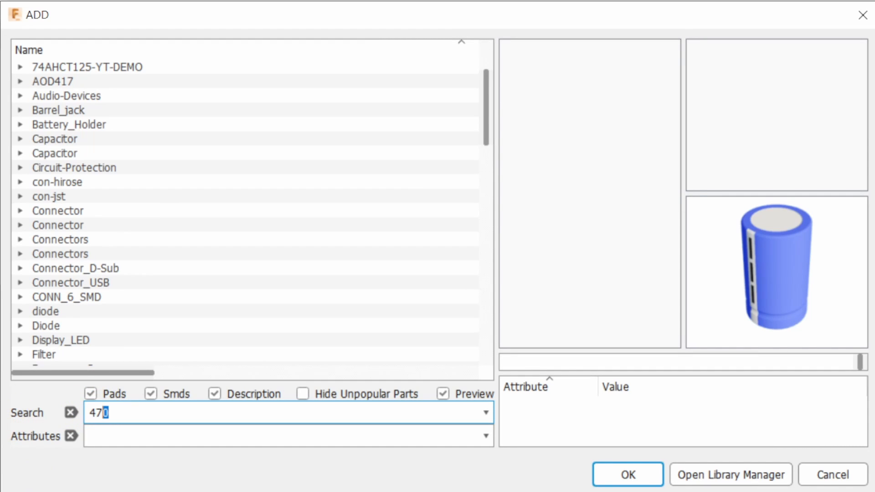
pyautogui.press('Return')
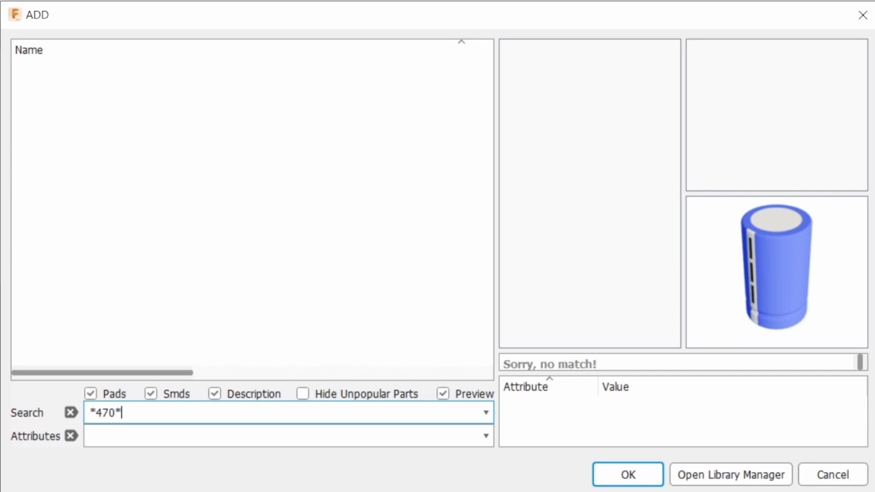
pyautogui.press('Return')
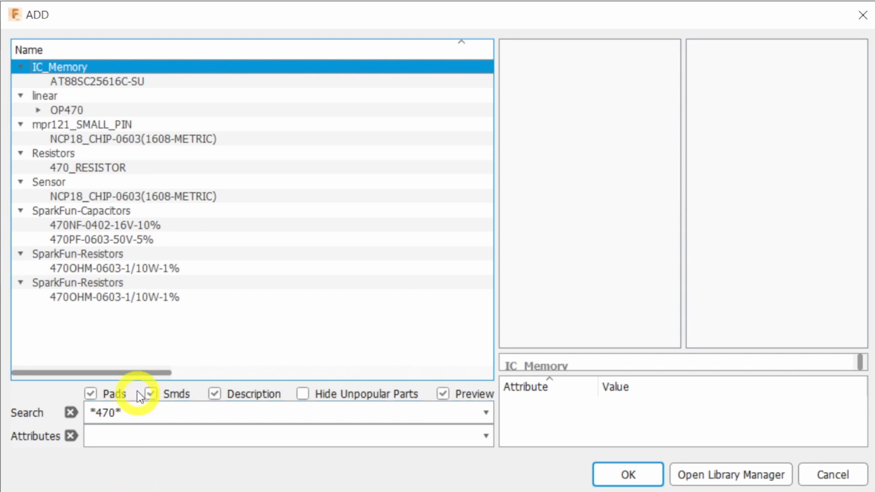
pyautogui.click(144, 172)
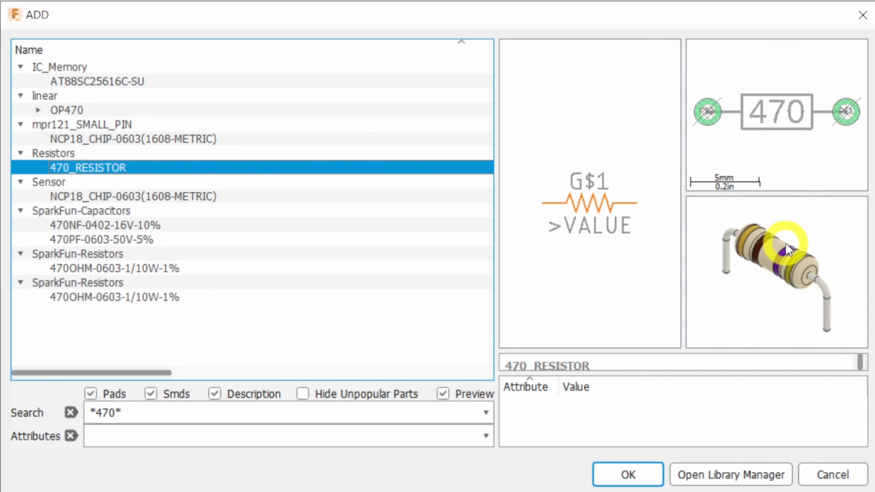
pyautogui.click(638, 481)
pyautogui.moveTo(406, 182); pyautogui.dragTo(357, 297, button='middle')
pyautogui.click(377, 292)
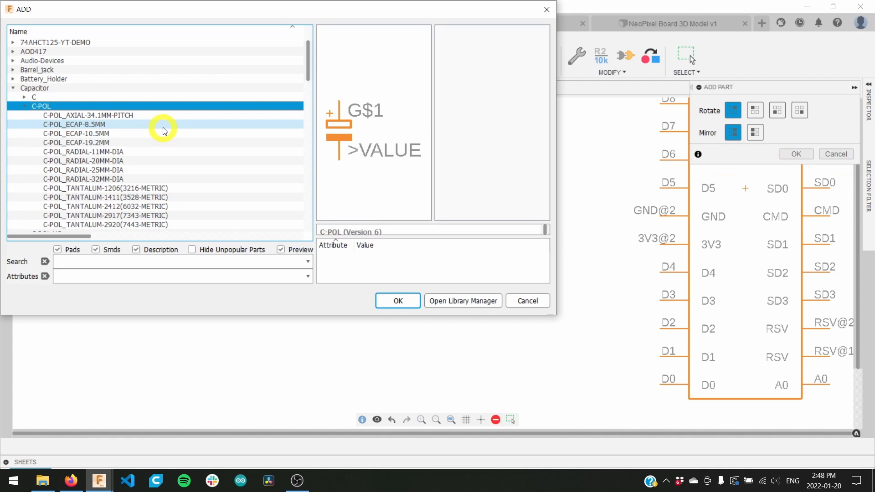
# - Place a C-POL_RADIAL-20MM-DIA polarized capacitor above the 470 resistor, to the left of the ESP8266
pyautogui.click(140, 160)
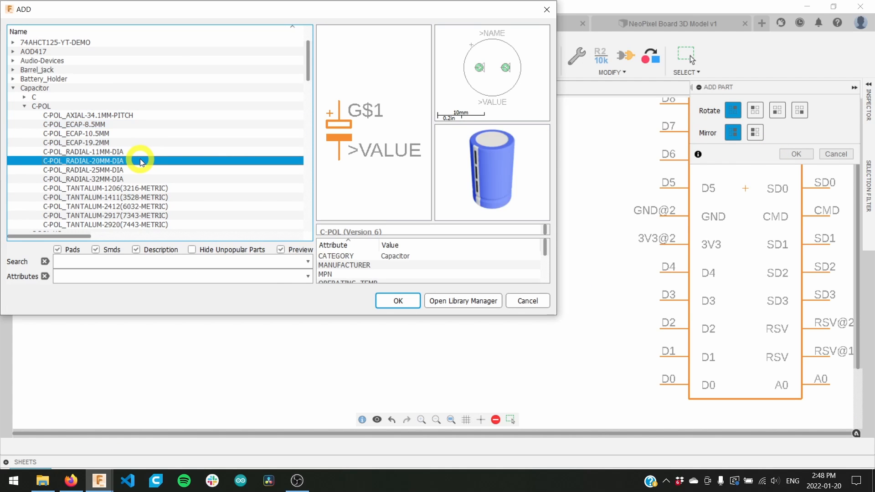
pyautogui.click(400, 301)
pyautogui.scroll(1, 387, 188)
pyautogui.scroll(-4, 376, 227)
pyautogui.scroll(1, 387, 208)
pyautogui.click(385, 149)
pyautogui.press('Escape')
# - Set the value of capacitor C1 to 1000uF
pyautogui.click(602, 55)
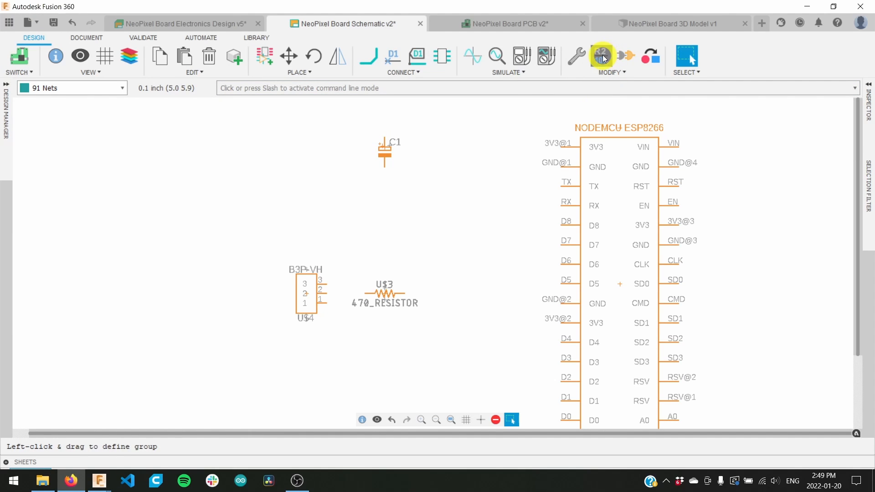
pyautogui.click(384, 147)
pyautogui.write('1')
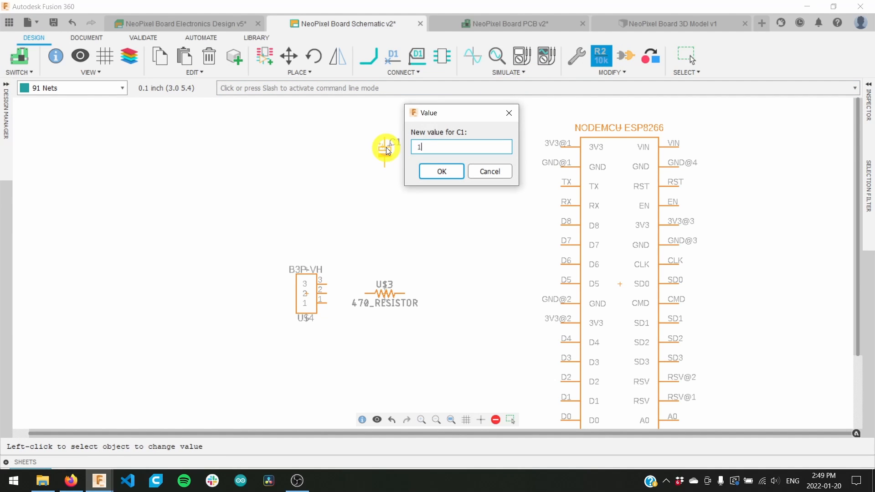
pyautogui.write('000uF')
pyautogui.press('BackSpace')
pyautogui.write('F')
pyautogui.press('Return')
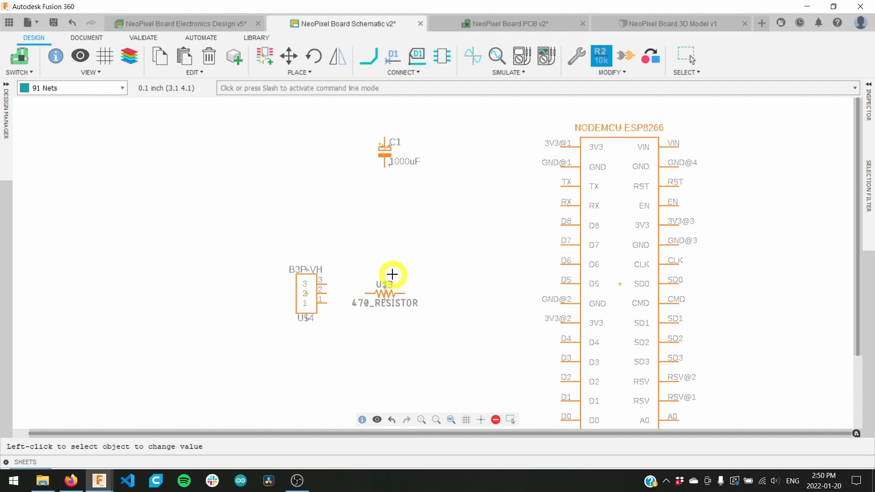
# - Draw a net from pin 2 of the B3P-VH connector to the near end of the 470 resistor
pyautogui.click(370, 58)
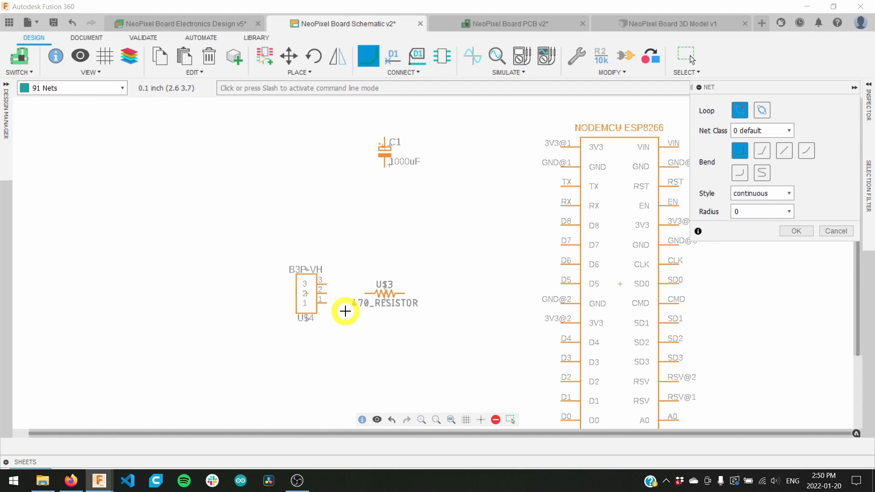
pyautogui.scroll(5, 344, 311)
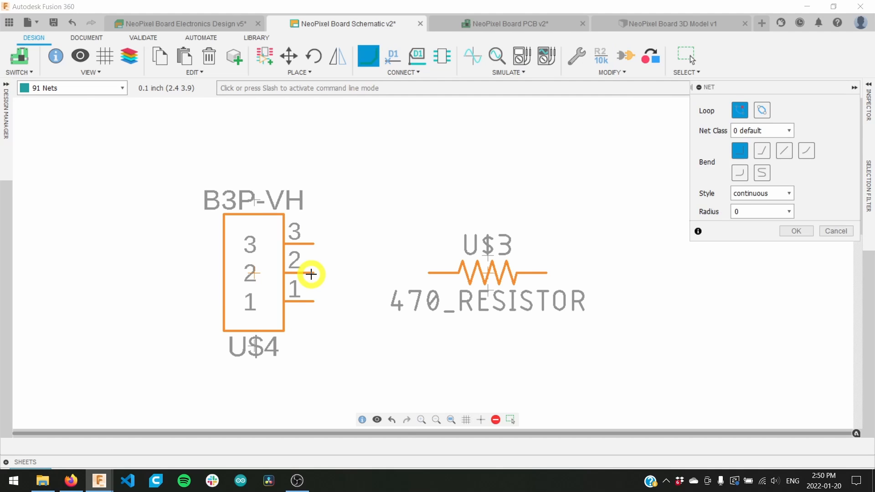
pyautogui.click(321, 273)
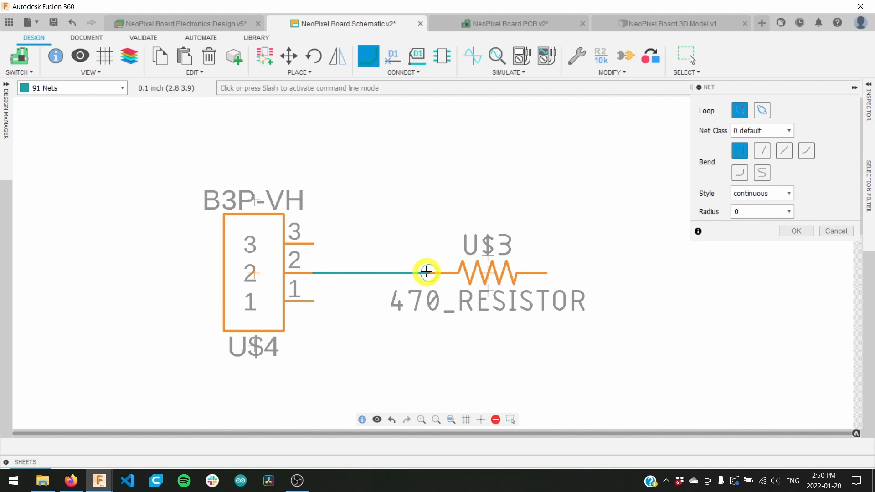
pyautogui.click(788, 231)
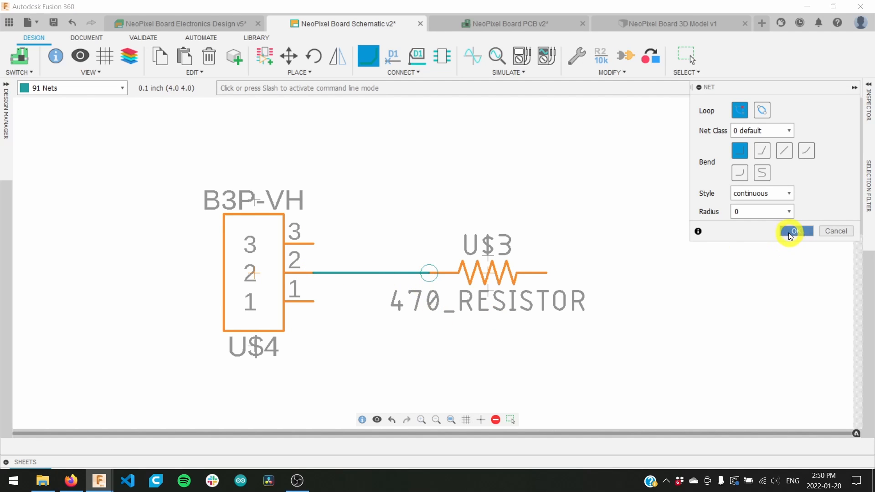
# - Move the 470 resistor one grid step farther from the B3P-VH connector, keeping it level with pin 2
pyautogui.click(288, 56)
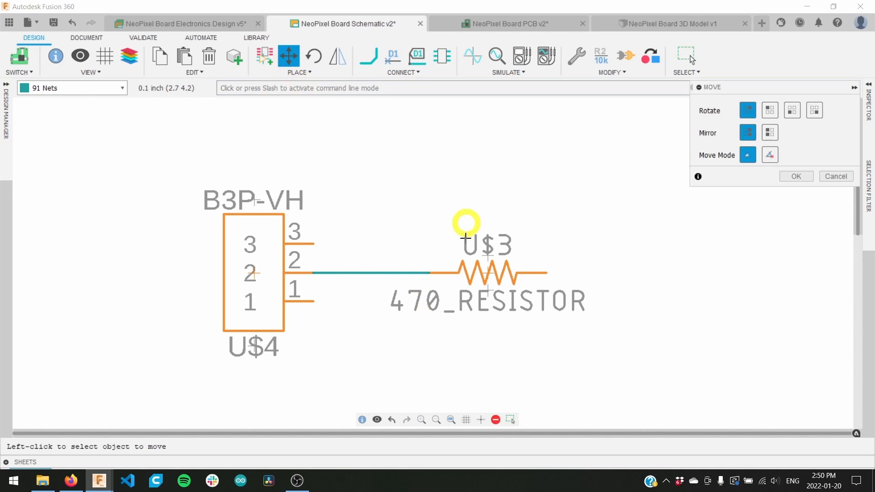
pyautogui.click(485, 269)
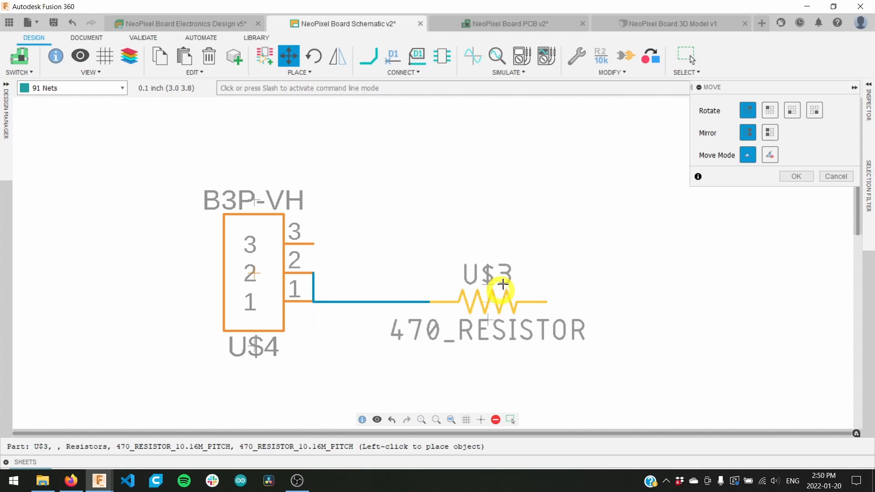
pyautogui.click(523, 266)
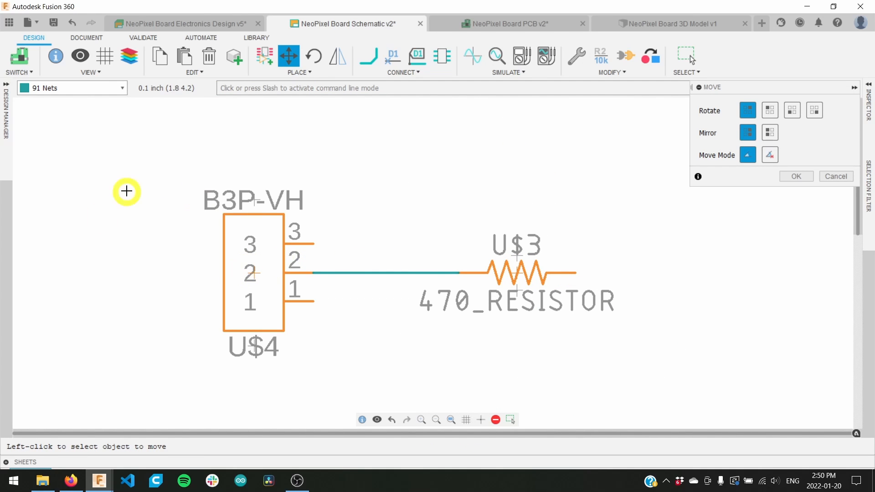
pyautogui.click(256, 274)
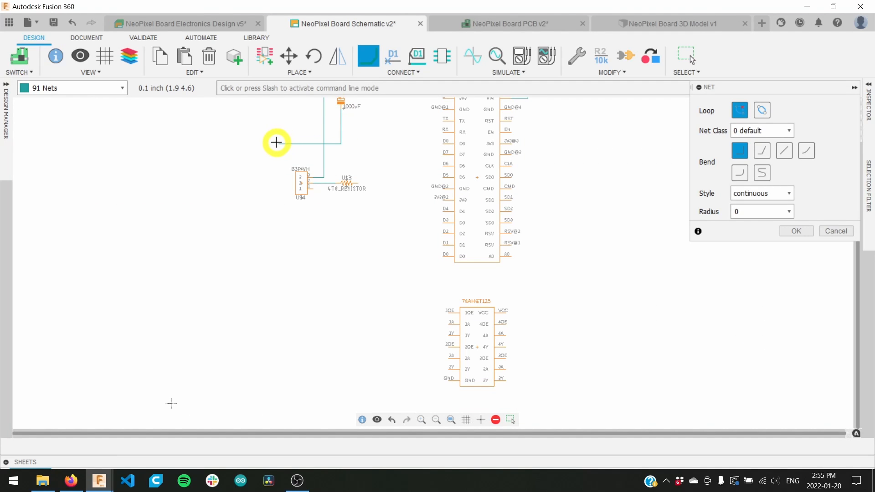
# - Route the net from the lower lead of C1 around the outer side of the B3P-VH connector to pin 1
pyautogui.click(274, 144)
pyautogui.click(272, 223)
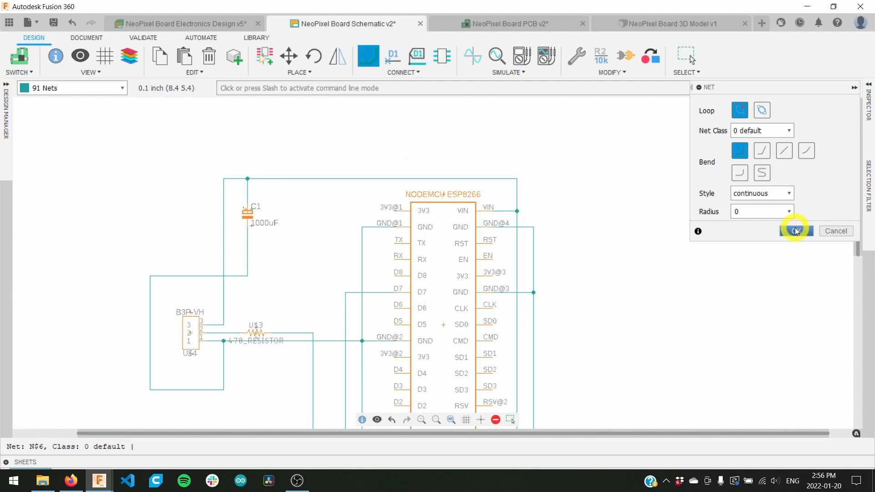
# - Find the +5V power symbol by searching for 5v and place one near pin 3 of the B3P-VH connector
pyautogui.click(796, 231)
pyautogui.moveTo(595, 368); pyautogui.dragTo(643, 305, button='middle')
pyautogui.scroll(-2, 651, 294)
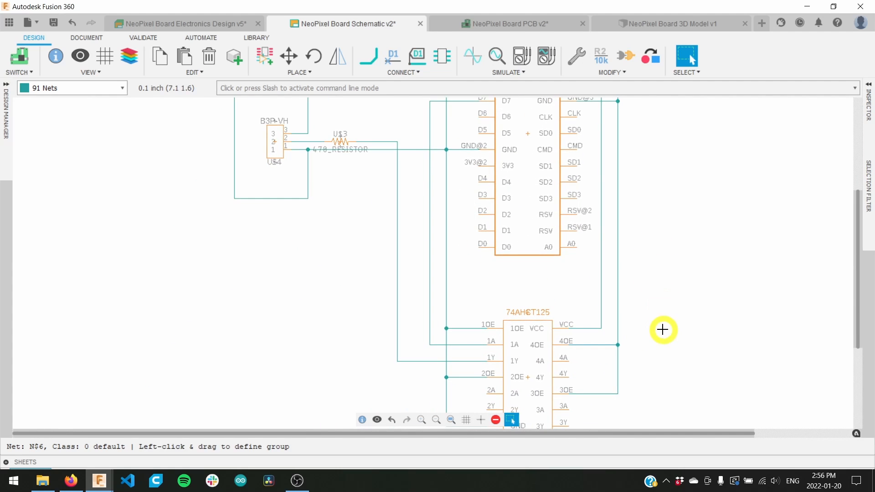
pyautogui.scroll(-1, 663, 330)
pyautogui.moveTo(671, 308); pyautogui.dragTo(546, 307, button='middle')
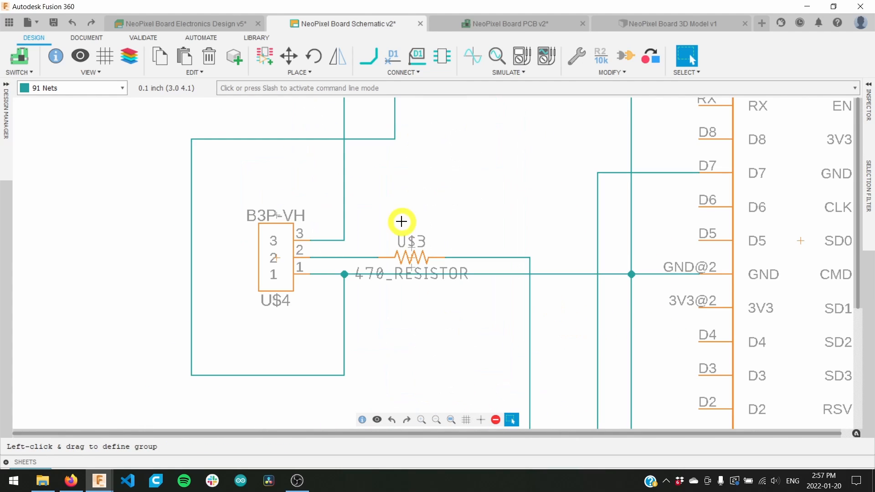
pyautogui.click(265, 55)
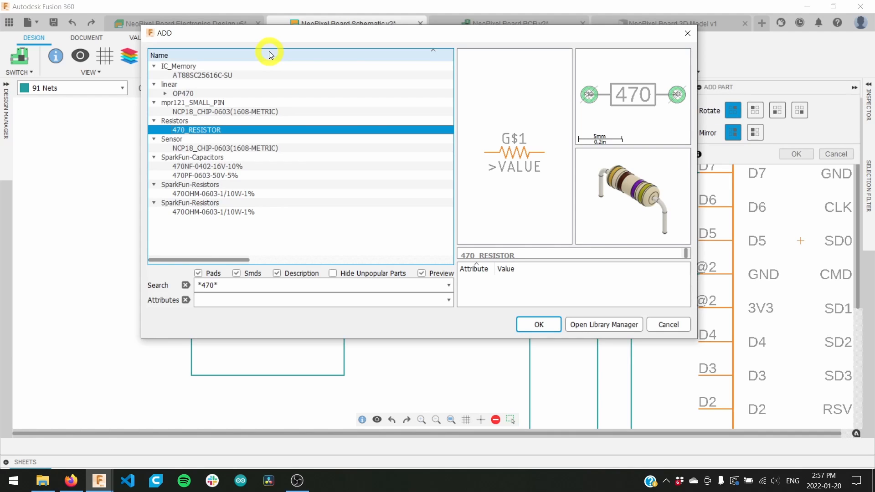
pyautogui.doubleClick(207, 285)
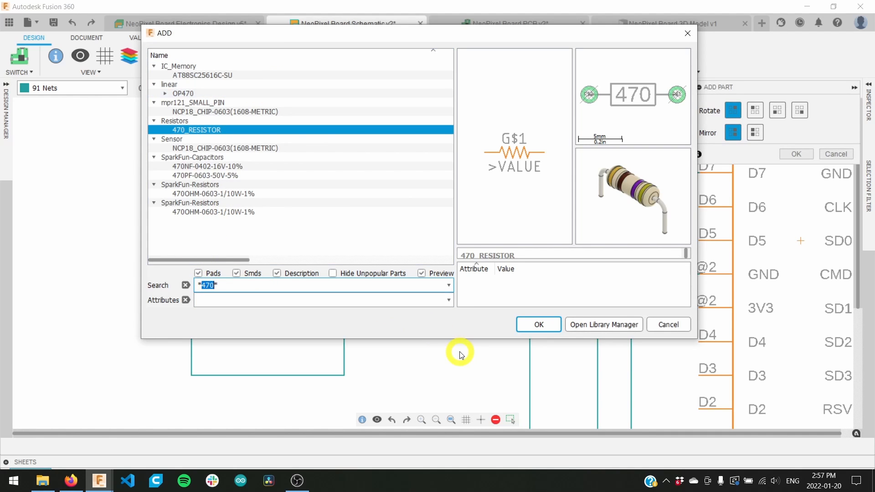
pyautogui.press('Return')
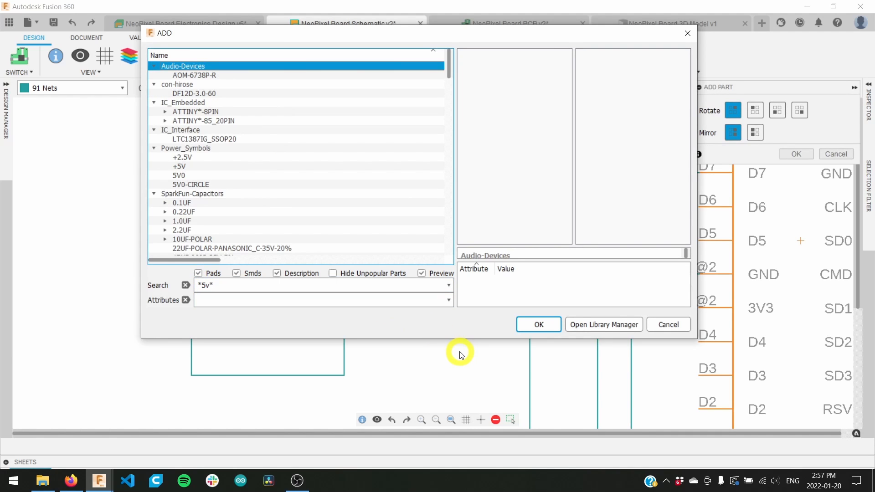
pyautogui.click(538, 325)
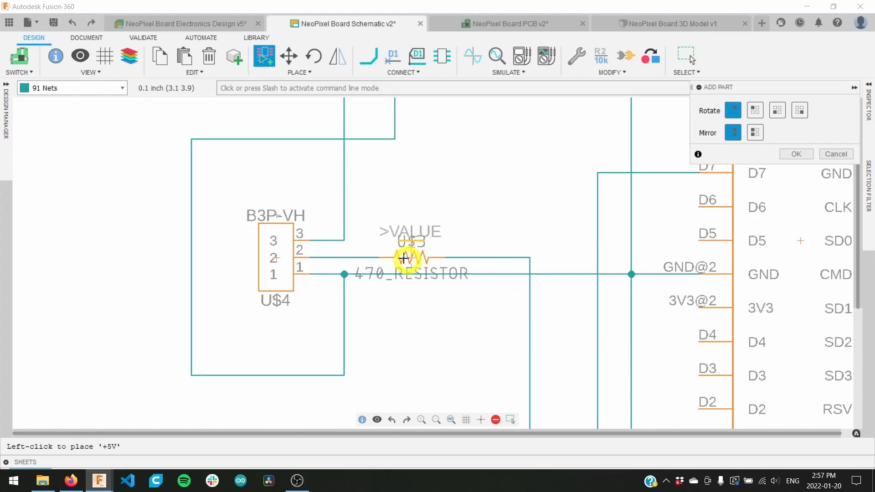
pyautogui.click(368, 210)
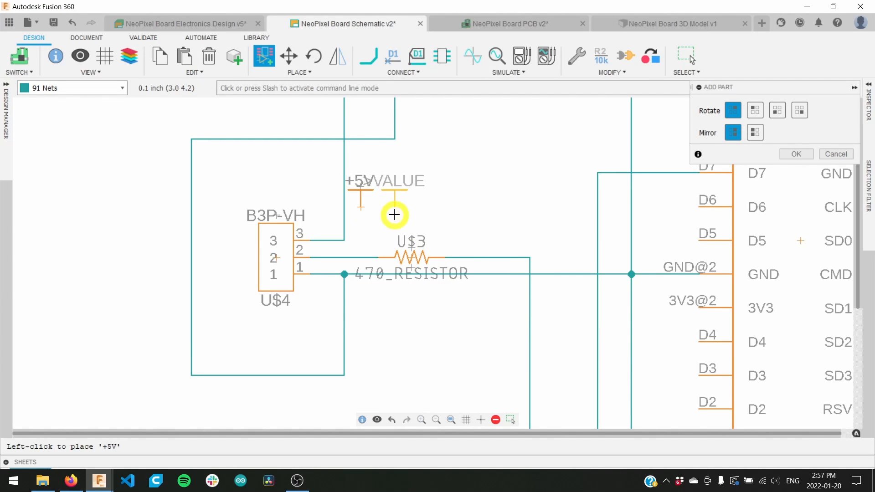
pyautogui.press('Escape')
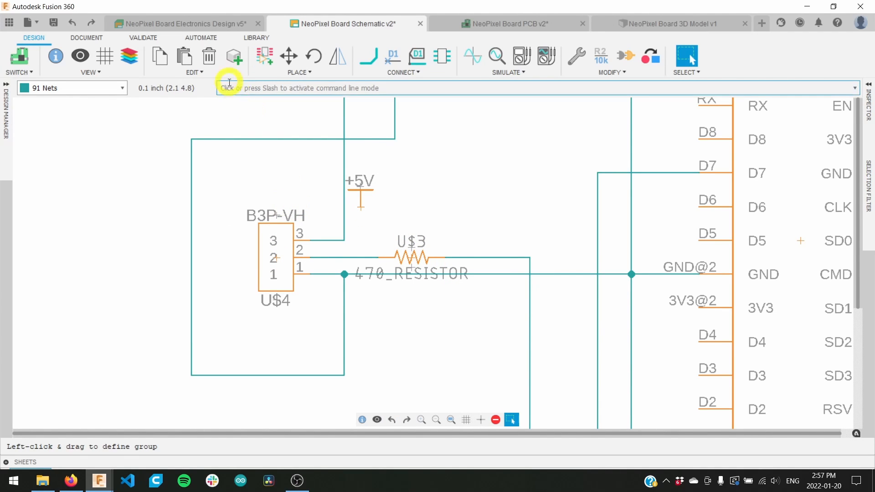
# - Delete the vertical net segment leading from connector pin 3, and connect pin 3 to the +5V symbol
pyautogui.click(209, 57)
pyautogui.click(340, 210)
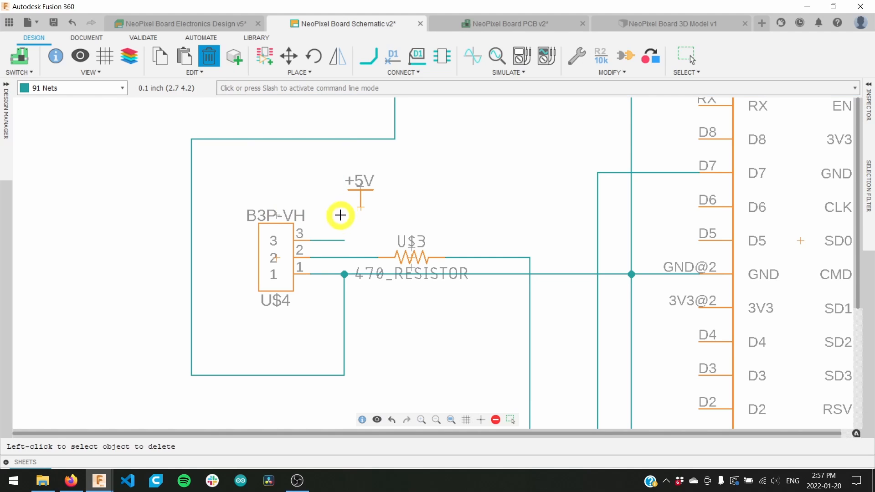
pyautogui.click(367, 57)
pyautogui.click(311, 241)
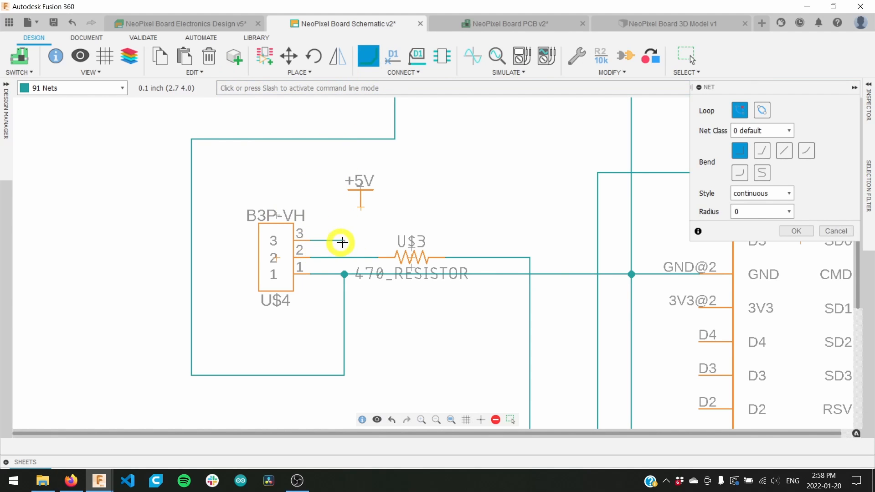
pyautogui.click(360, 209)
pyautogui.press('Escape')
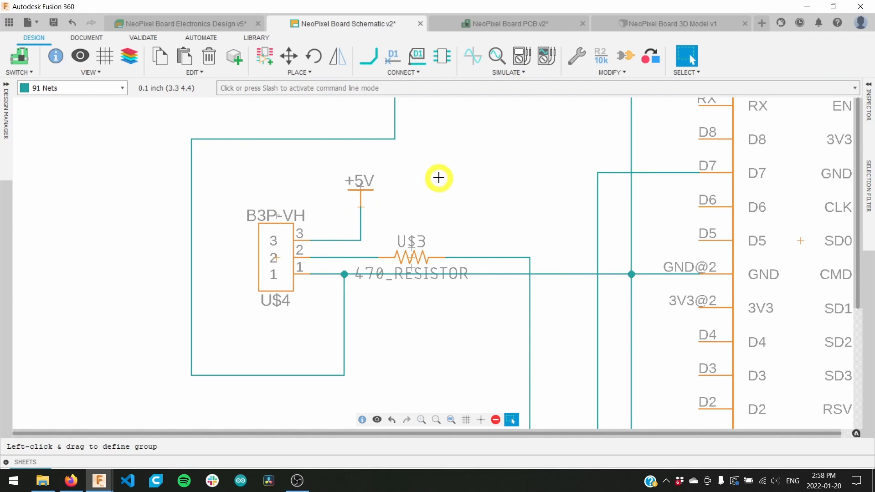
# - Delete the net segments attached to connector pin 1, and place a GND-EARTH symbol below the 470 resistor
pyautogui.click(209, 56)
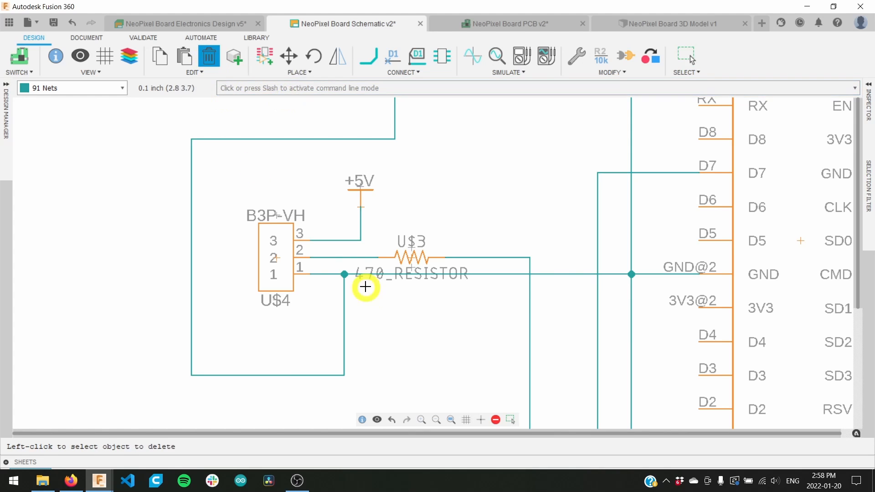
pyautogui.click(328, 275)
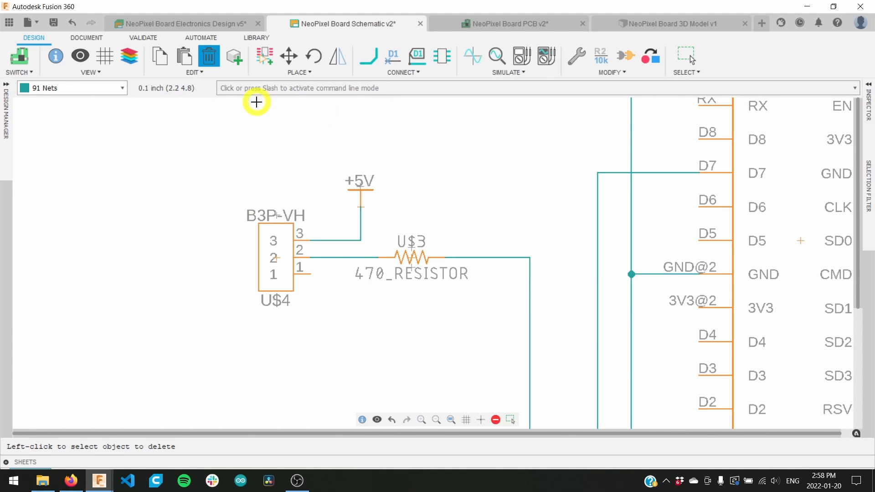
pyautogui.click(261, 64)
pyautogui.doubleClick(207, 283)
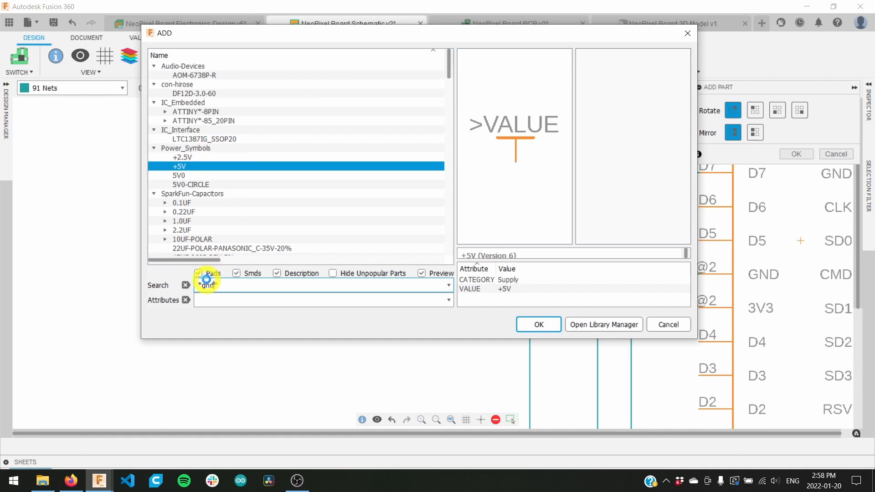
pyautogui.write('gnd')
pyautogui.click(250, 184)
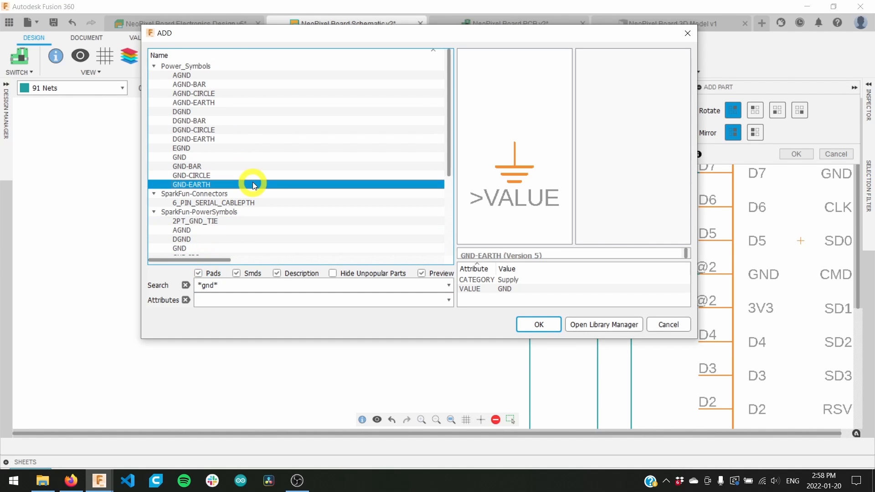
pyautogui.click(530, 323)
pyautogui.click(356, 347)
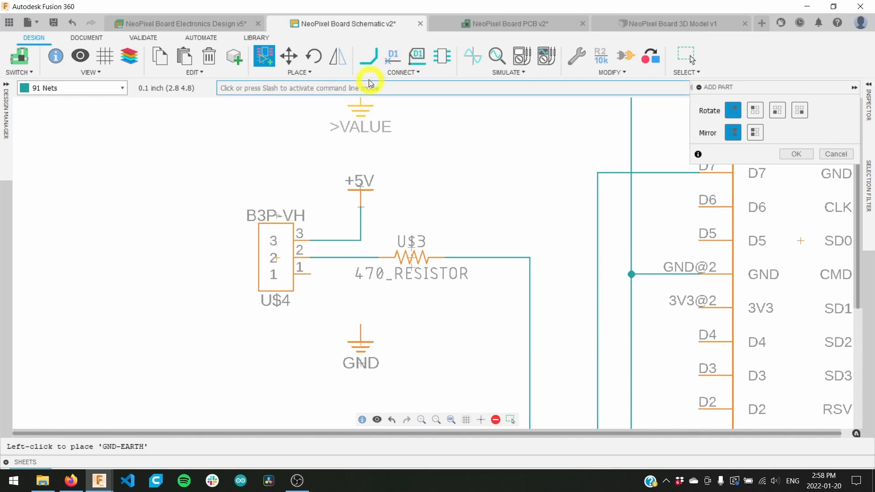
# - Draw a net from pin 1 of the B3P-VH connector to the GND symbol
pyautogui.click(368, 56)
pyautogui.click(310, 275)
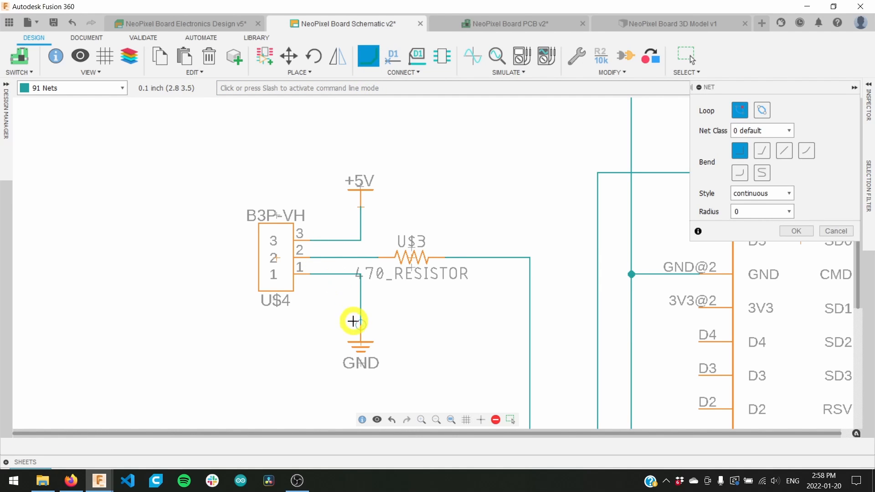
pyautogui.click(355, 323)
pyautogui.click(777, 232)
# - Delete the net from C1's upper lead and the horizontal net above it running toward the ESP8266
pyautogui.scroll(-3, 279, 198)
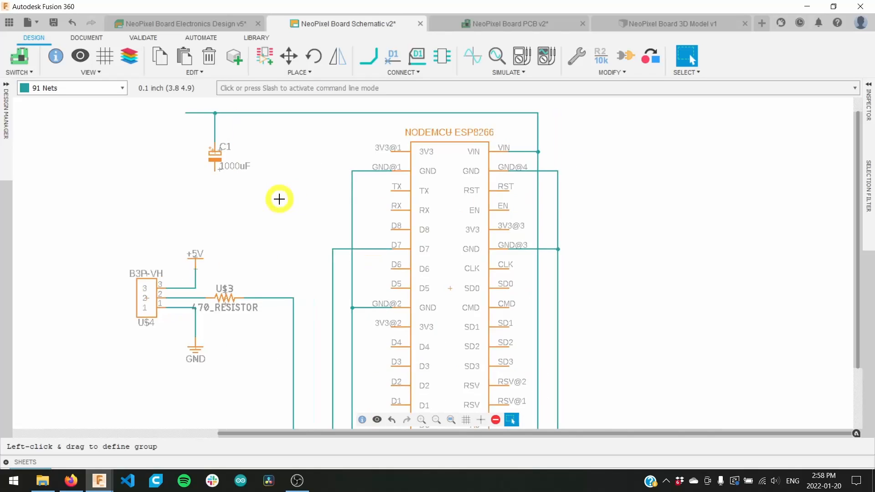
pyautogui.scroll(2, 289, 197)
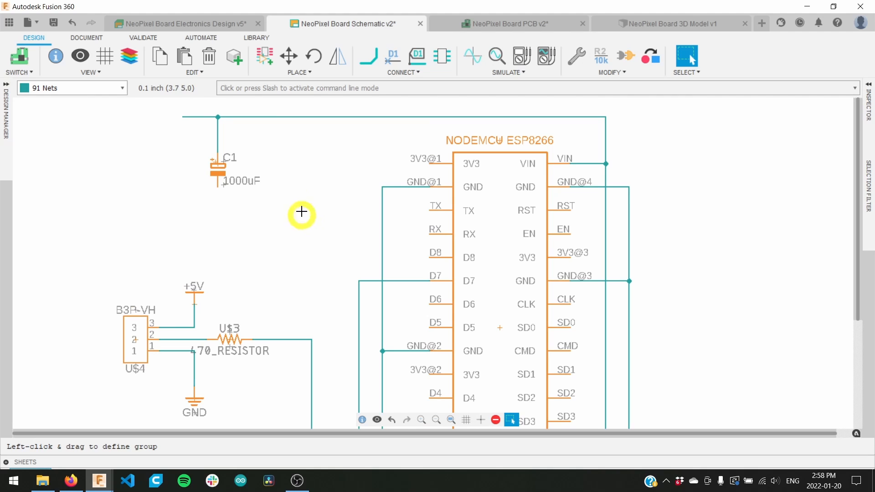
pyautogui.click(209, 56)
pyautogui.click(218, 129)
pyautogui.click(244, 116)
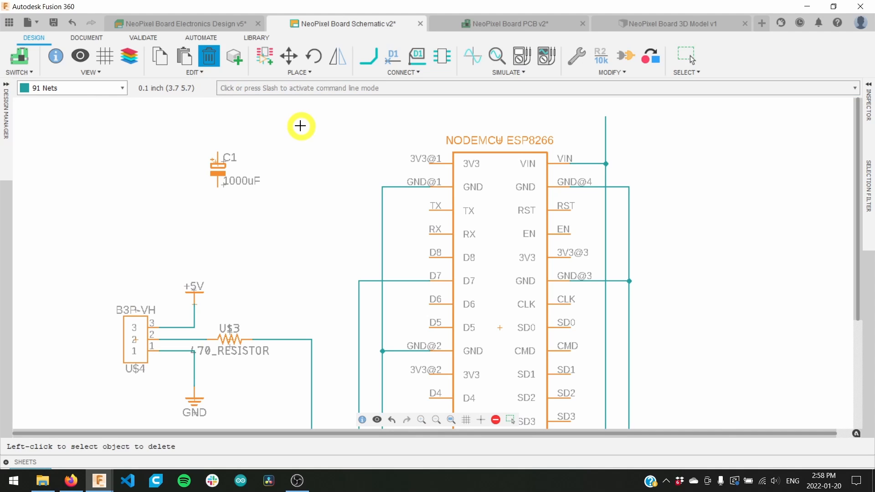
# - Copy the connector's +5V symbol to just above C1 and its GND symbol to just below C1
pyautogui.click(155, 57)
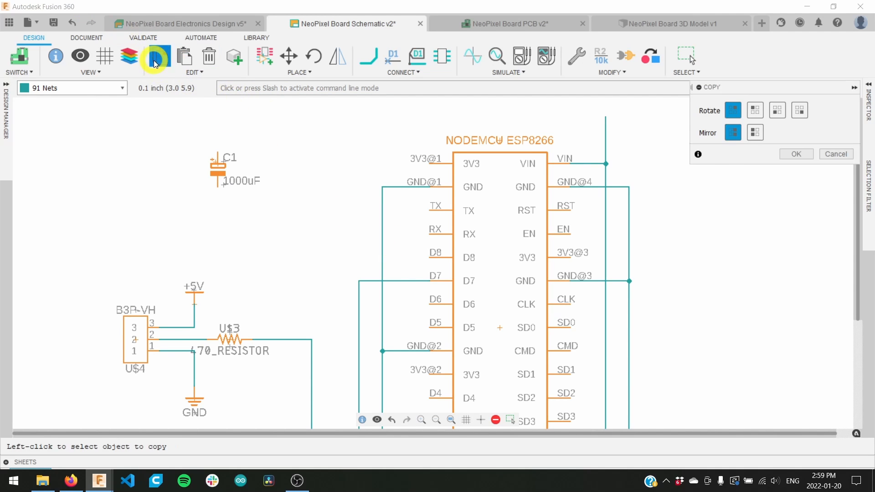
pyautogui.click(194, 299)
pyautogui.click(220, 128)
pyautogui.click(220, 127)
pyautogui.click(193, 400)
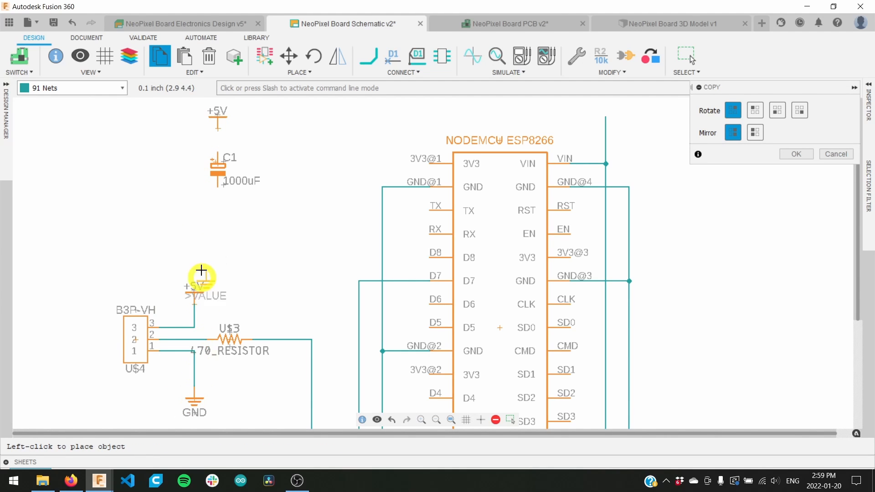
pyautogui.click(217, 223)
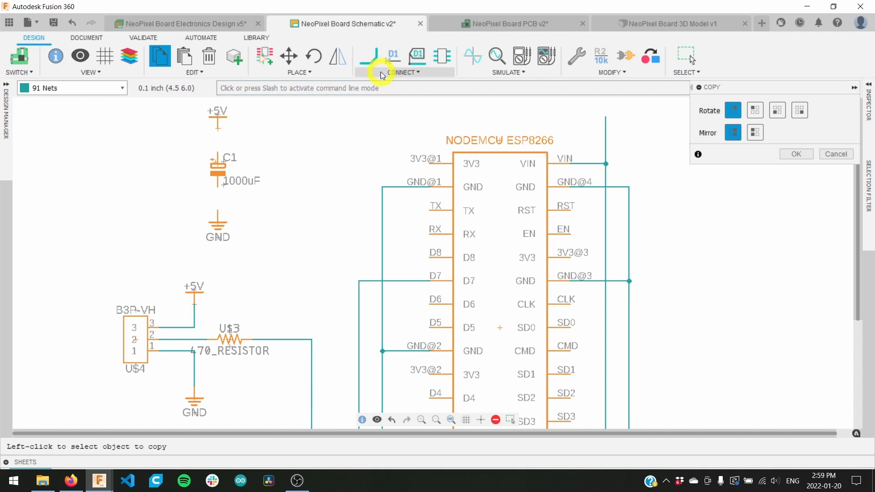
# - Draw a net from the lower lead of C1 to the GND symbol beneath it
pyautogui.click(368, 56)
pyautogui.click(218, 184)
pyautogui.click(218, 211)
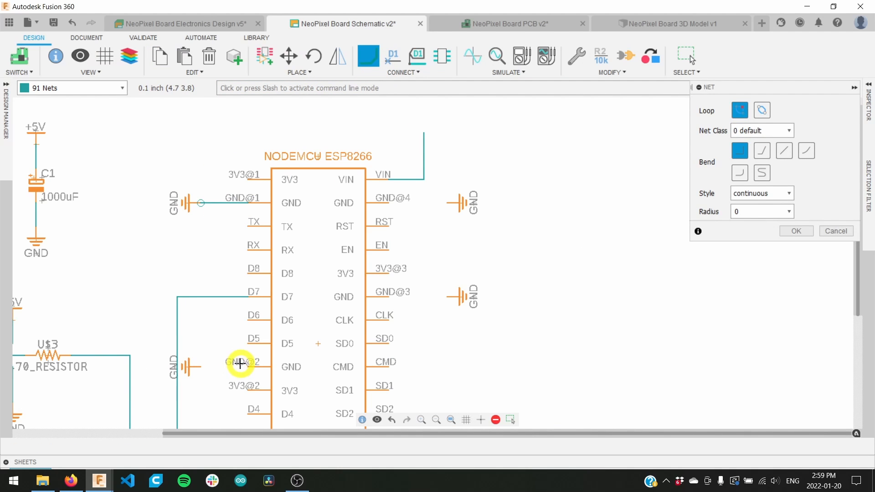
# - Connect the ESP8266 pins GND@2, GND@3 and GND@4 to their neighbouring GND symbols with nets
pyautogui.click(248, 367)
pyautogui.click(200, 368)
pyautogui.click(442, 294)
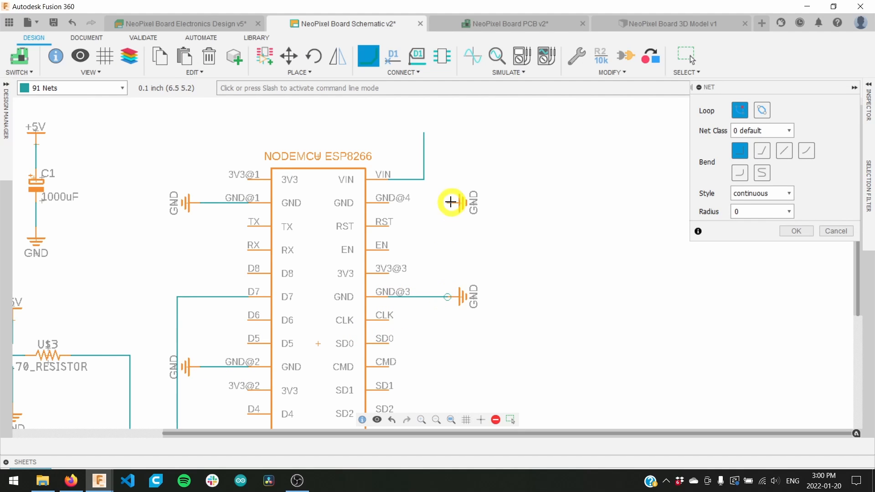
pyautogui.click(450, 201)
pyautogui.click(387, 201)
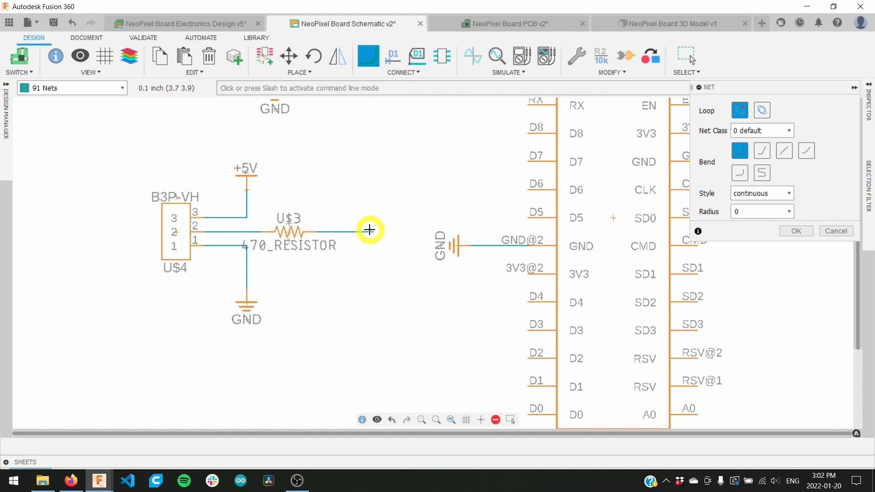
# - End a short net stub on the free end of the 470 resistor and name it NEO_1_5V
pyautogui.doubleClick(373, 231)
pyautogui.click(392, 55)
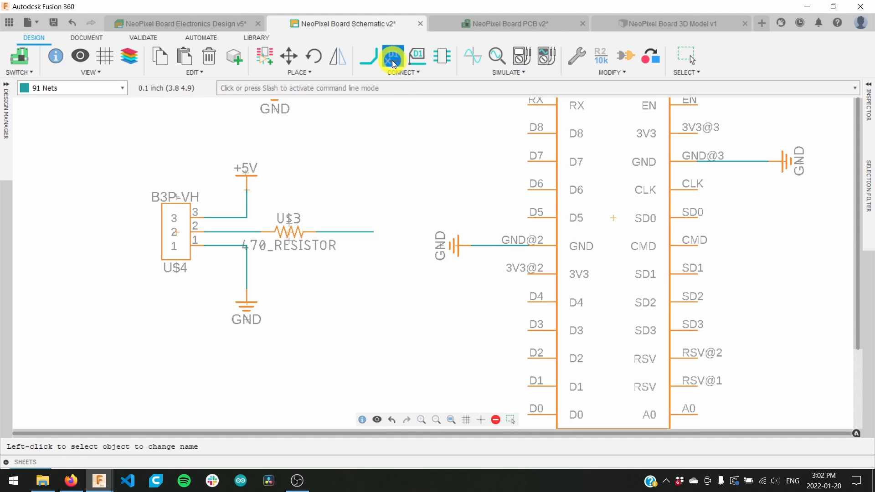
pyautogui.click(329, 233)
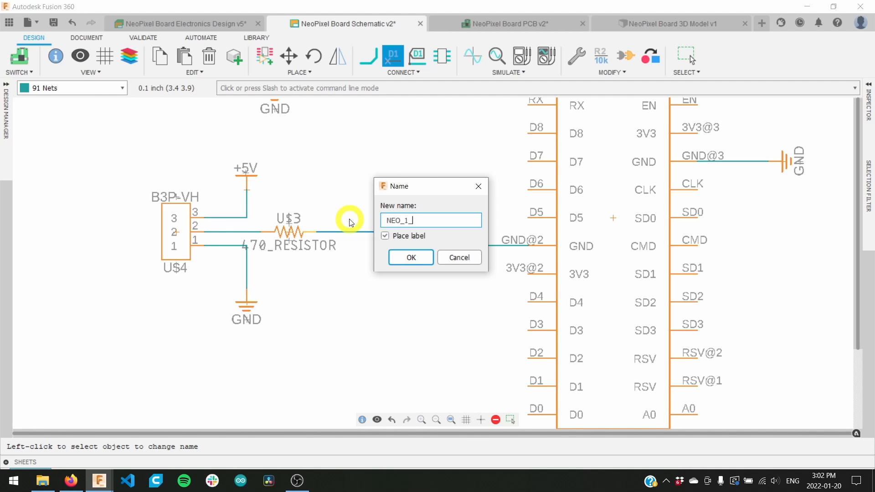
pyautogui.press('Return')
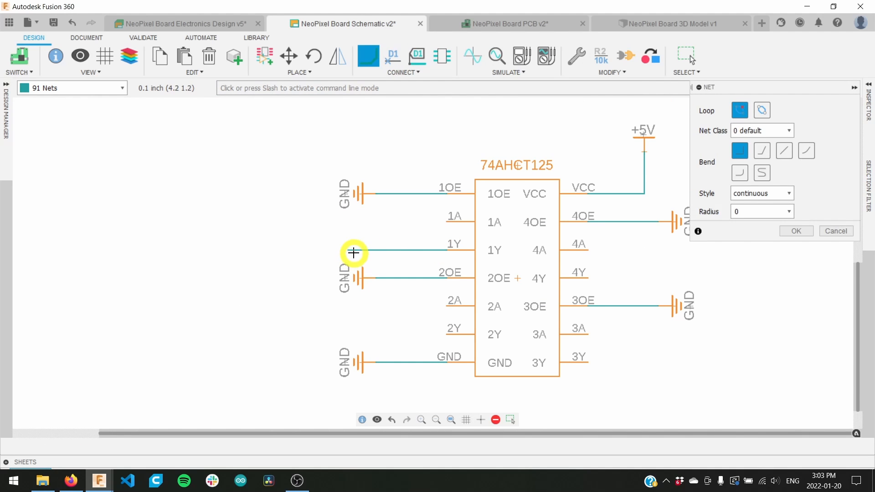
# - Draw a net stub from pin 1A of the 74AHCT125, and name the 1Y net NEO_1_5V, merging it with the resistor net
pyautogui.click(449, 221)
pyautogui.doubleClick(348, 221)
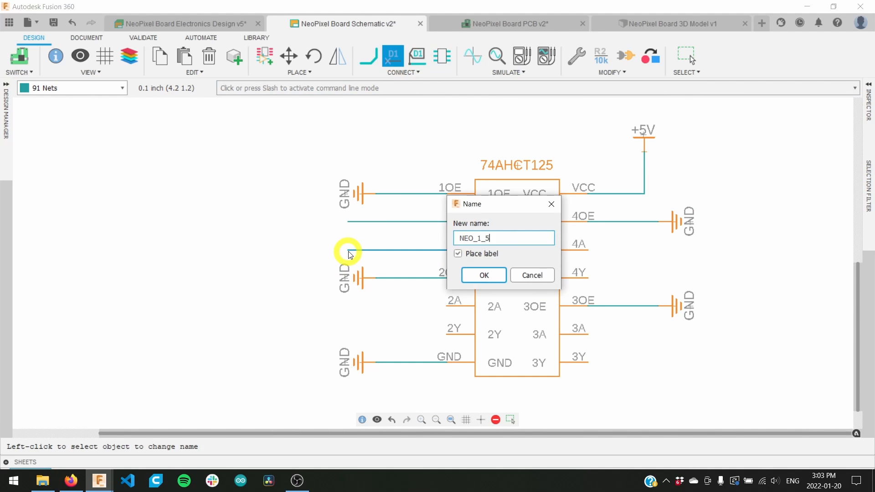
pyautogui.write('V')
pyautogui.press('Return')
pyautogui.press('Return')
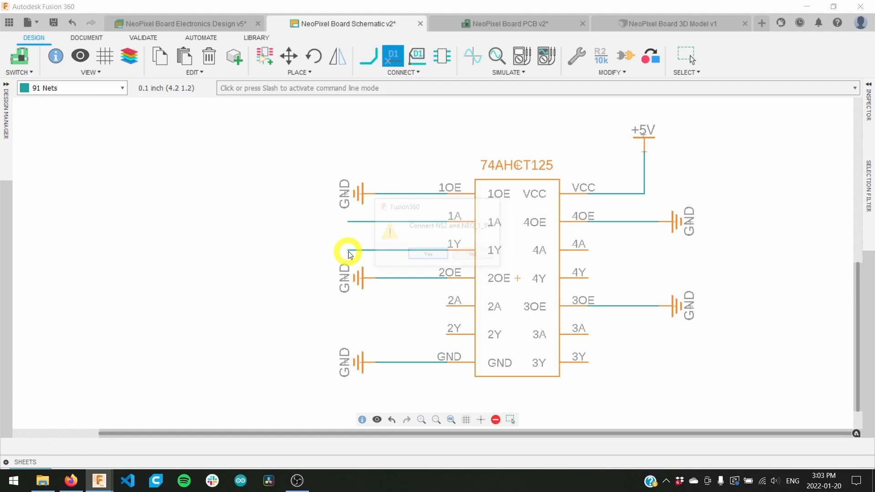
# - Name the 74AHCT125's 1A net NEO_1_3V3 and place its label on the stub
pyautogui.click(352, 223)
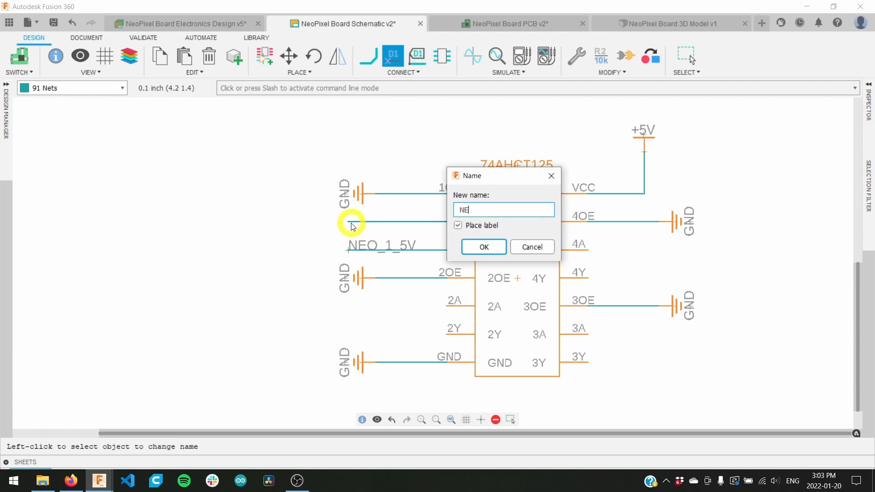
pyautogui.press('Return')
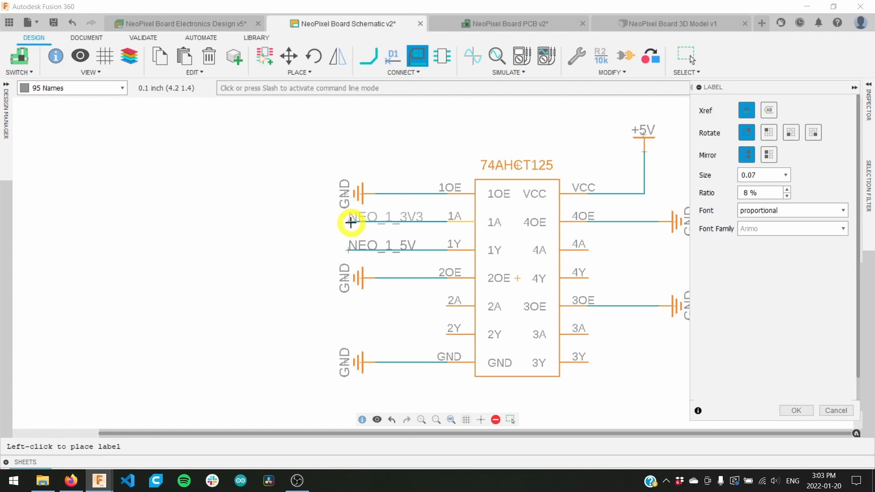
pyautogui.click(351, 223)
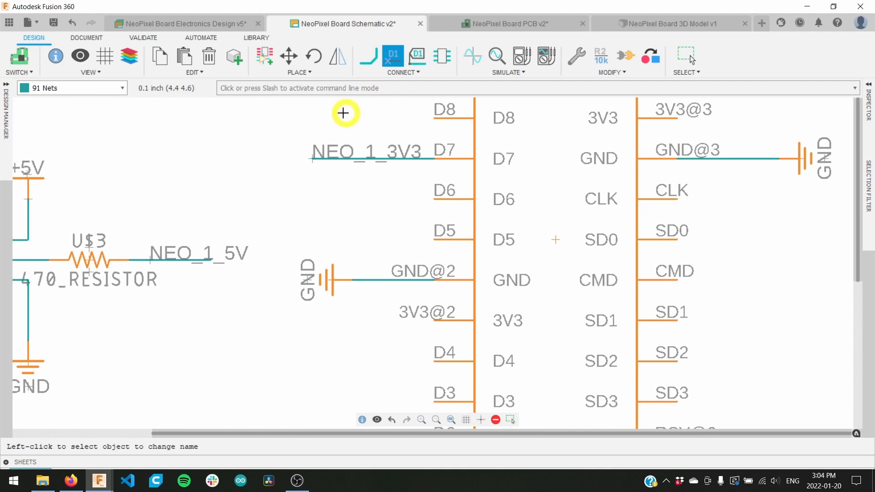
pyautogui.scroll(-4, 436, 324)
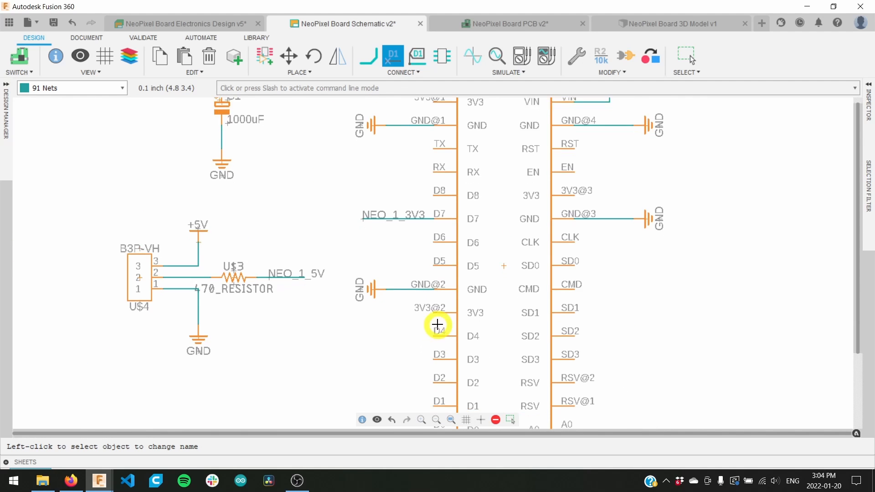
# - Review the NEO_1_3V3 and NEO_1_5V net labels on the ESP8266, the 74AHCT125 and the 470 resistor
pyautogui.moveTo(437, 331); pyautogui.dragTo(433, 78, button='middle')
pyautogui.scroll(3, 429, 286)
pyautogui.moveTo(345, 281); pyautogui.dragTo(360, 232, button='middle')
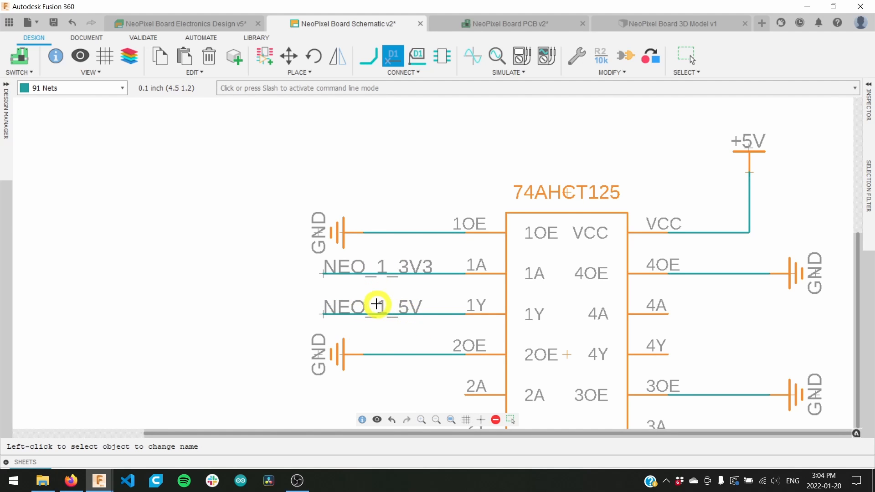
pyautogui.scroll(3, 372, 301)
pyautogui.scroll(-3, 370, 297)
pyautogui.scroll(-3, 352, 174)
pyautogui.moveTo(352, 173); pyautogui.dragTo(504, 481, button='middle')
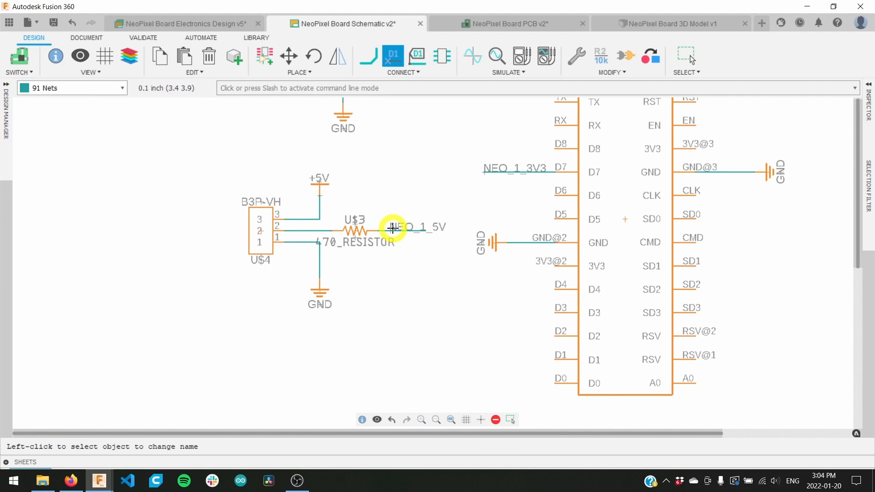
pyautogui.scroll(-3, 393, 228)
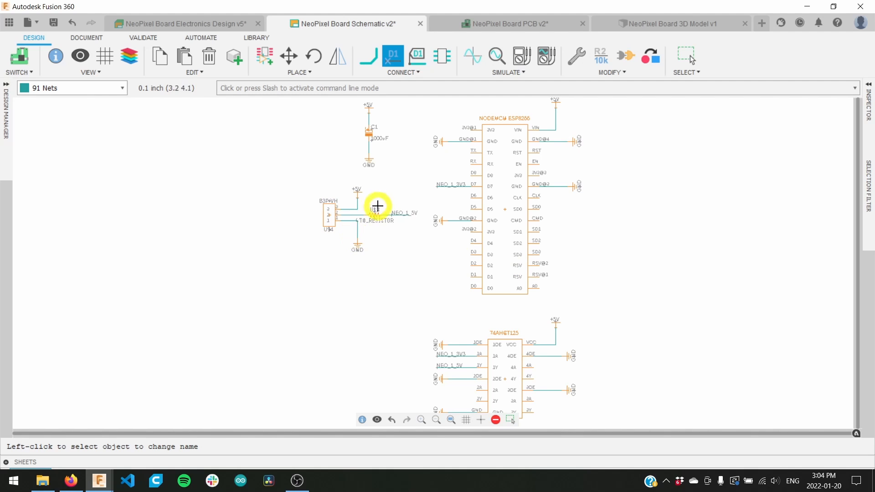
# - Copy the B3P-VH connector circuit with its resistor, +5V and GND symbols, and paste it directly below the original
pyautogui.click(683, 61)
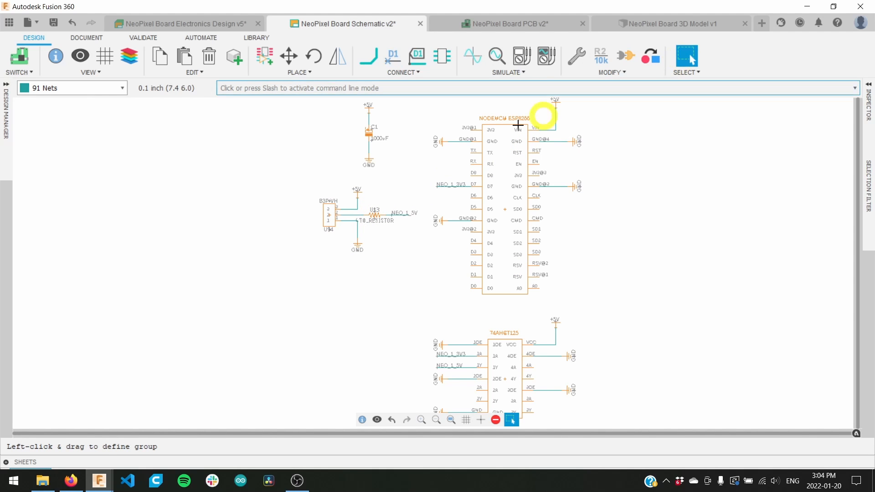
pyautogui.moveTo(305, 180); pyautogui.dragTo(424, 273)
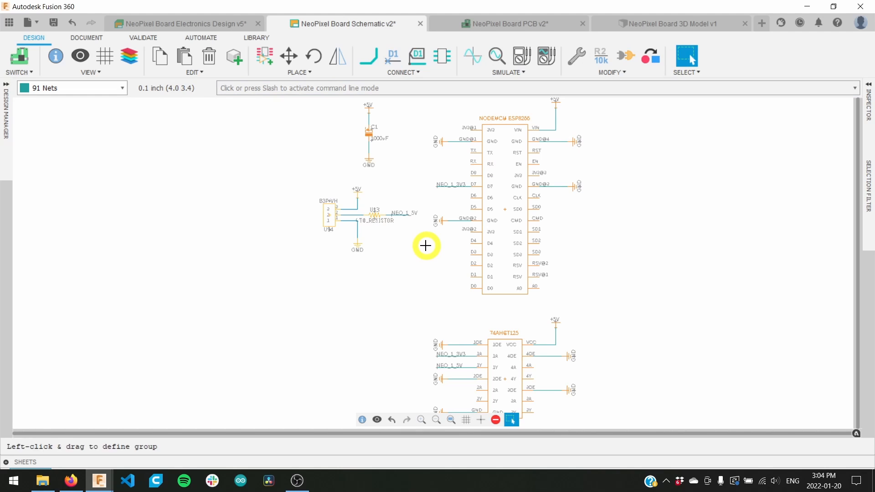
pyautogui.hotkey('ctrl', 'v')
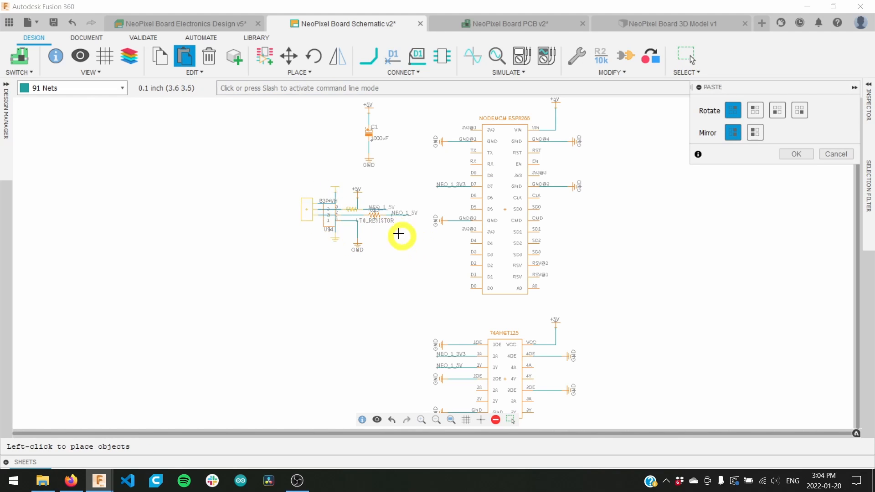
pyautogui.click(425, 336)
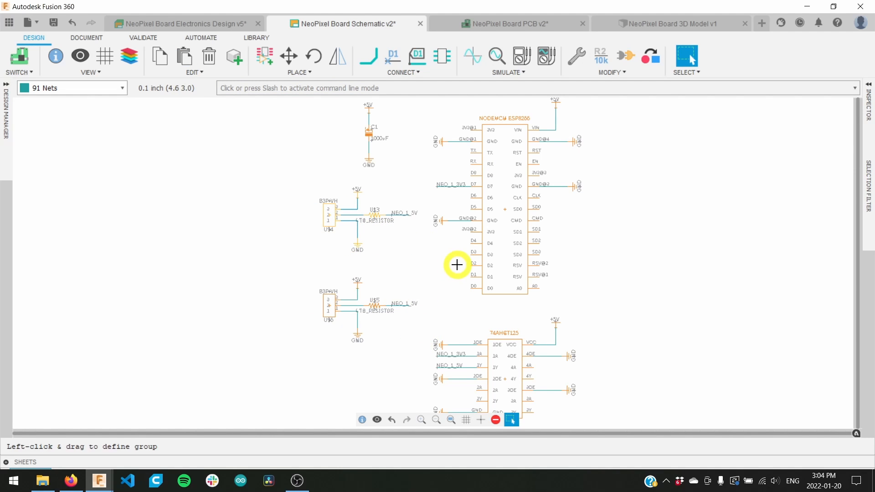
# - Rename only the resistor net segment of the second connector circuit as NEO_2_5V
pyautogui.scroll(6, 412, 287)
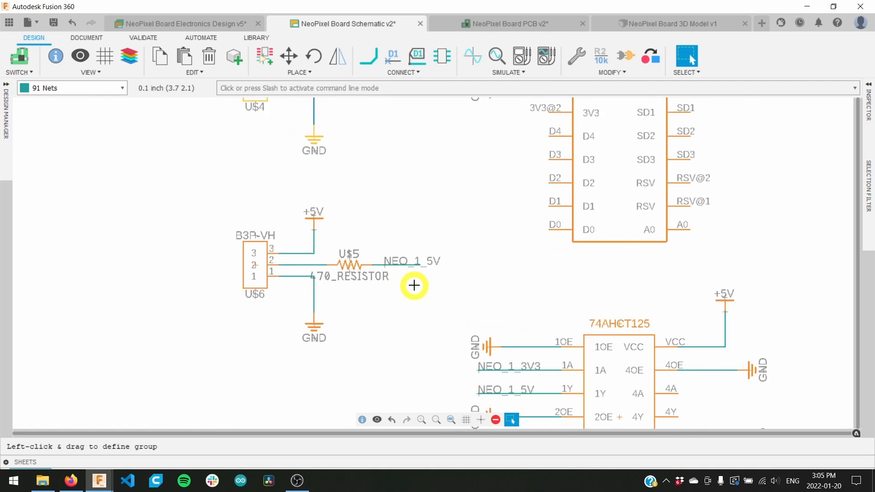
pyautogui.moveTo(407, 284); pyautogui.dragTo(383, 404, button='middle')
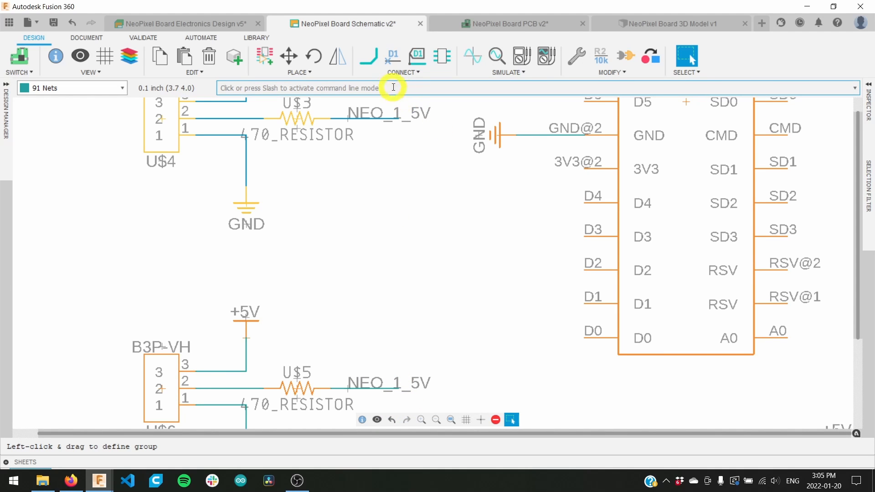
pyautogui.click(393, 56)
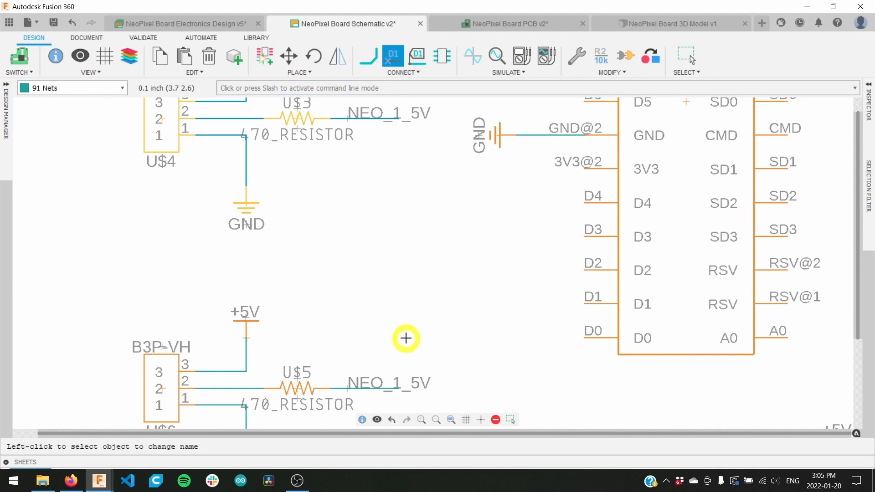
pyautogui.click(343, 386)
pyautogui.click(344, 388)
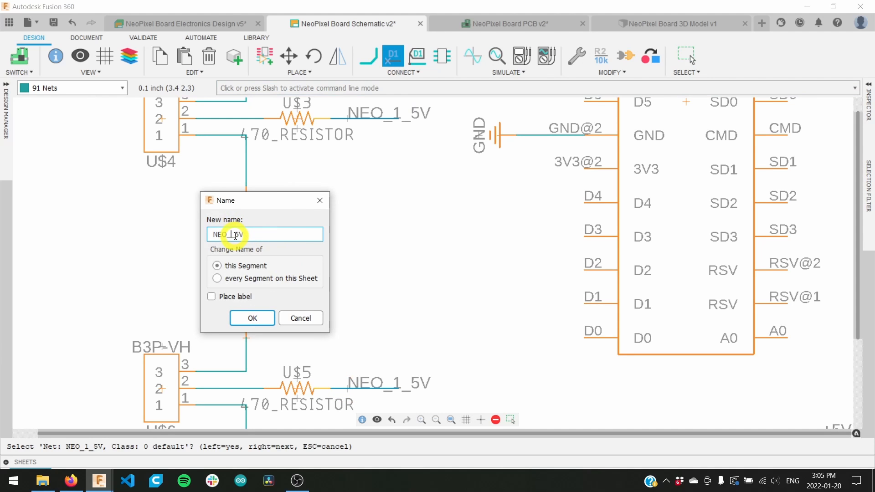
pyautogui.press('Return')
# - Paste two more copies of the connector circuit below the second one, in line with it
pyautogui.scroll(-3, 275, 222)
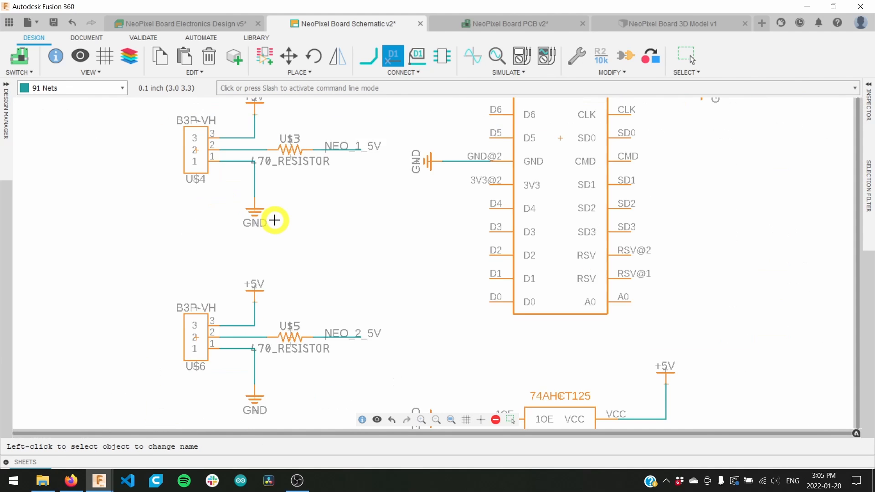
pyautogui.moveTo(280, 233); pyautogui.dragTo(302, 121, button='middle')
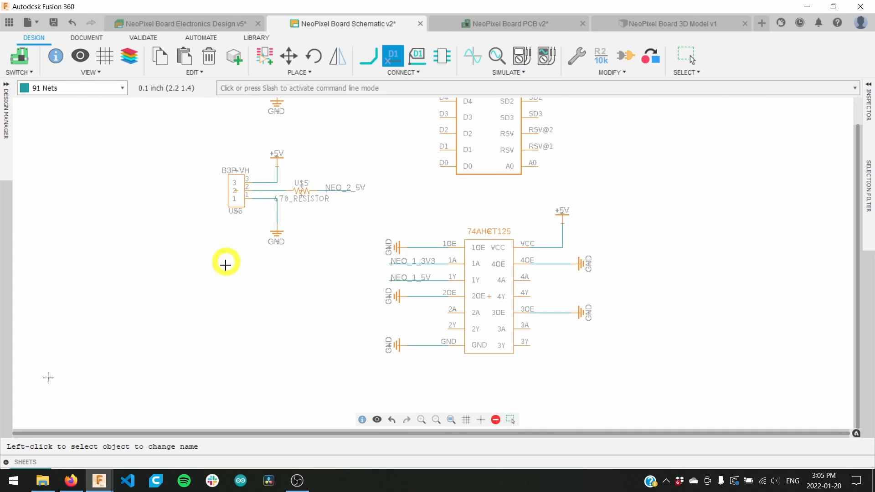
pyautogui.hotkey('ctrl', 'v')
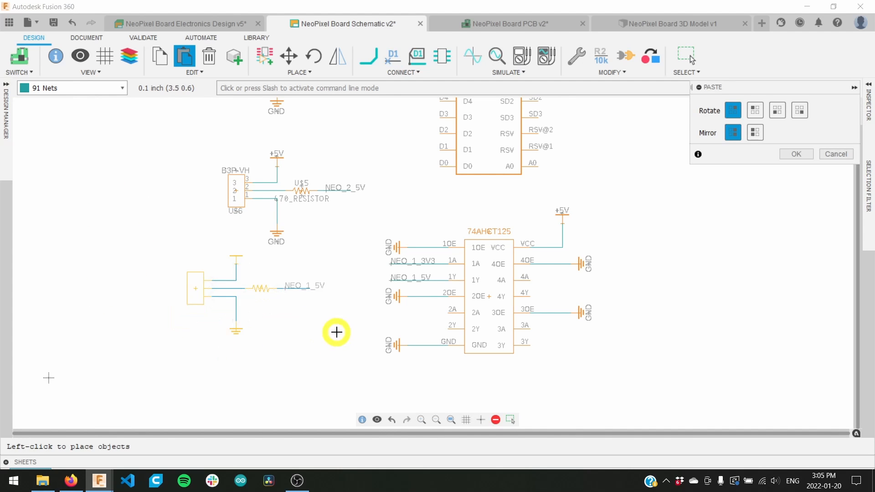
pyautogui.click(371, 345)
pyautogui.scroll(2, 370, 346)
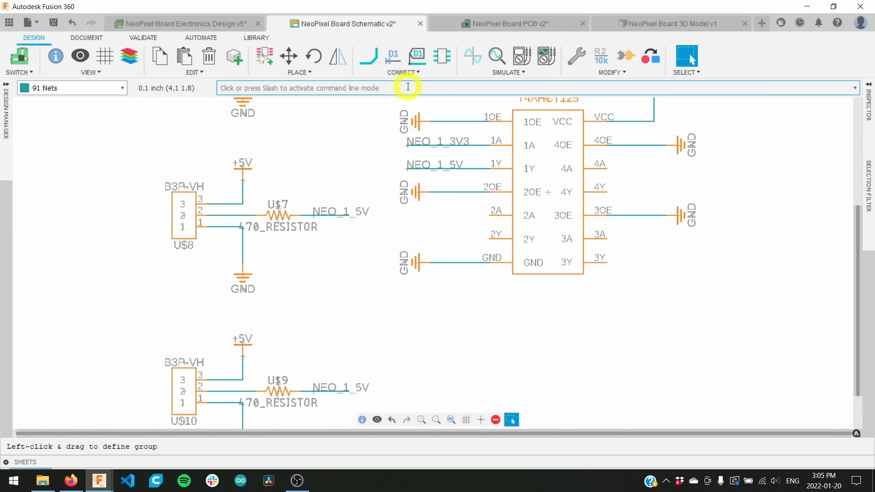
# - Rename the resistor net segments of the third and fourth connector circuits as NEO_3_5V and NEO_4_5V
pyautogui.click(394, 57)
pyautogui.click(317, 217)
pyautogui.click(318, 215)
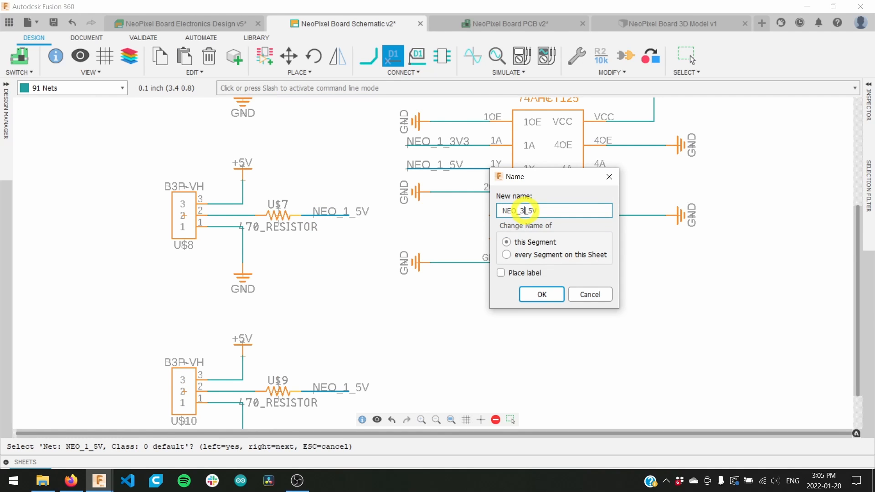
pyautogui.press('Return')
pyautogui.click(333, 390)
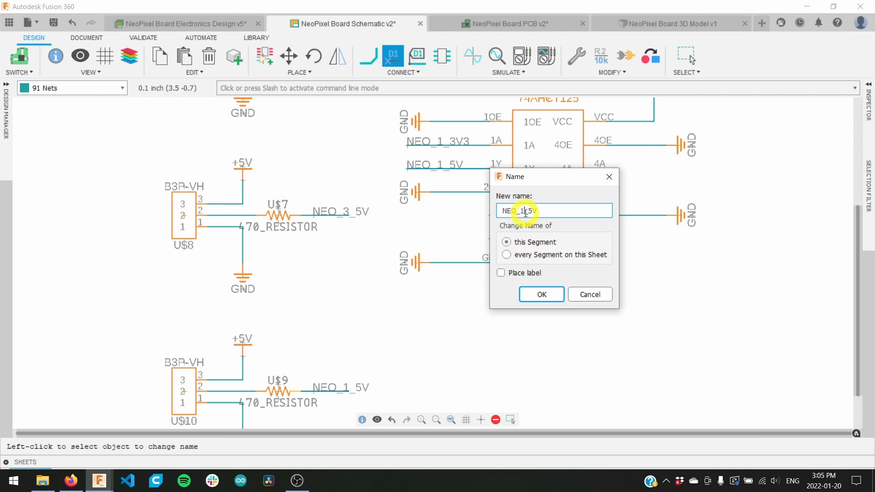
pyautogui.write('4')
pyautogui.press('Return')
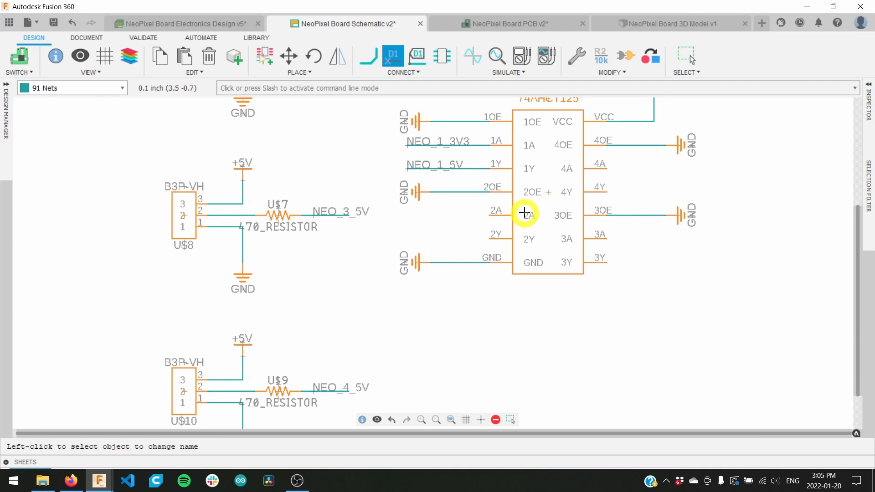
# - Draw net stubs from the 74AHCT125's unconnected pins 2A, 2Y, 3A, 3Y, 4A and 4Y
pyautogui.press('n')
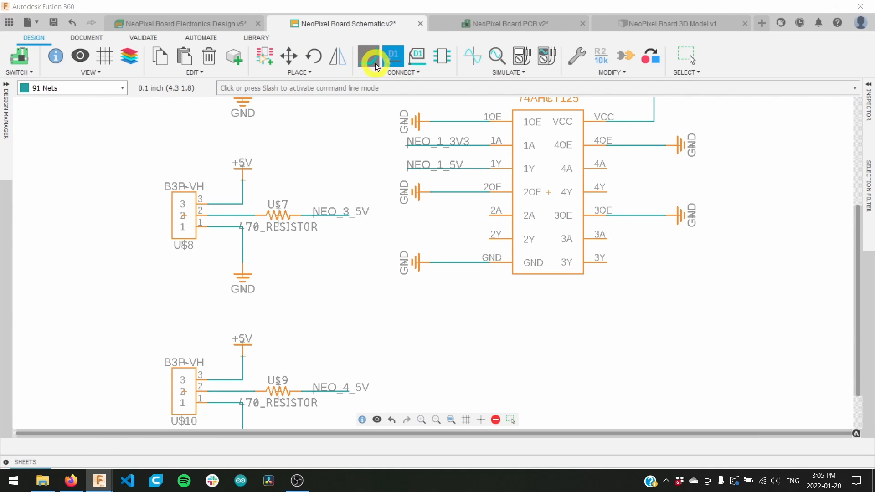
pyautogui.click(490, 214)
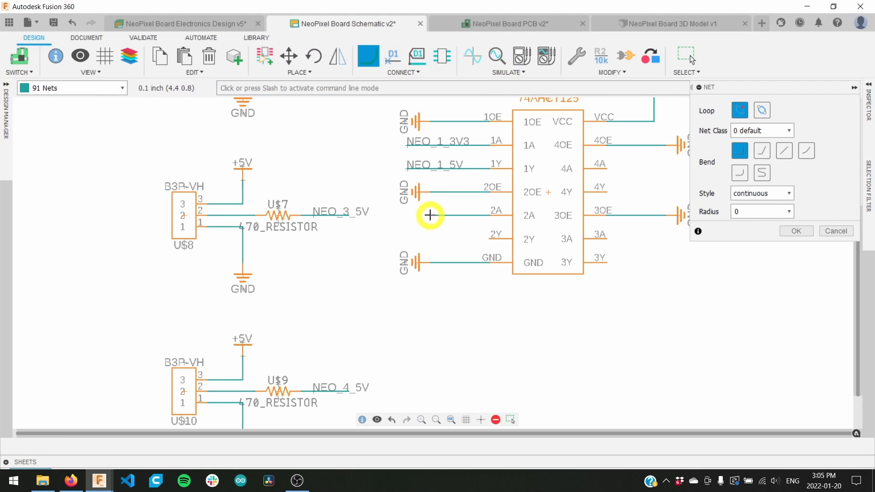
pyautogui.doubleClick(408, 216)
pyautogui.click(491, 235)
pyautogui.doubleClick(409, 238)
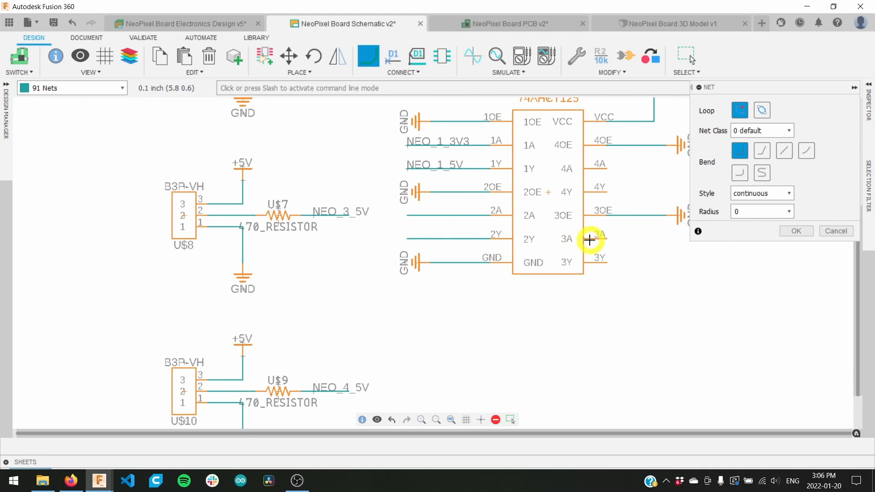
pyautogui.click(603, 238)
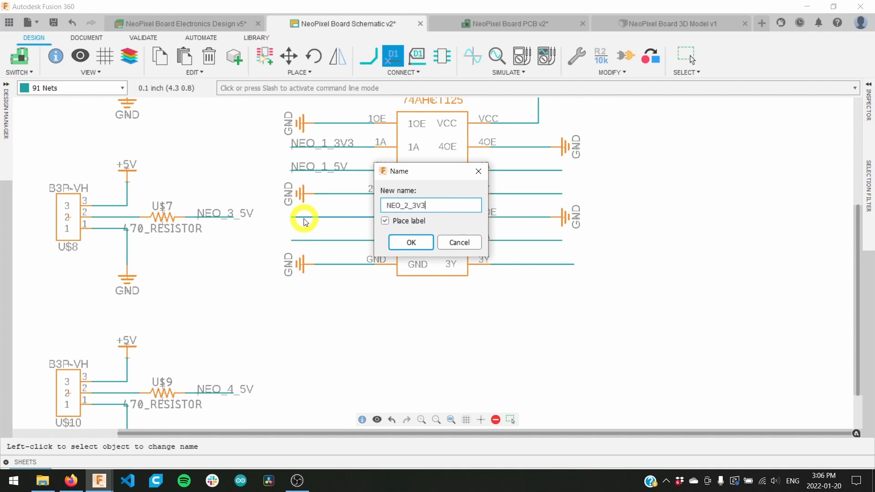
# - Name the 74AHCT125's 2A net NEO_2_3V3 and its 2Y net NEO_2_5V, placing a label on each stub
pyautogui.press('Return')
pyautogui.click(291, 215)
pyautogui.click(295, 241)
pyautogui.write('NEO_2_5V')
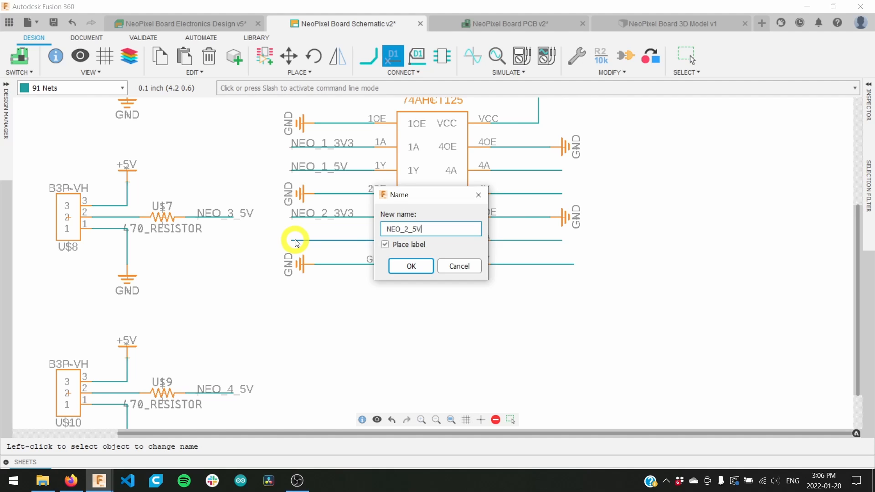
pyautogui.press('Return')
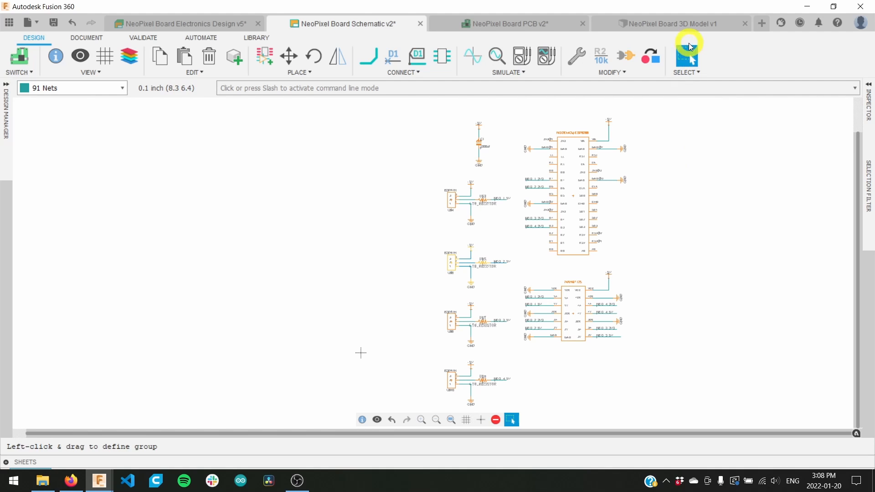
# - Group the 74AHCT125 with its nets and +5V and GND symbols as a selectable group named LEVEL-SHIFTER
pyautogui.moveTo(515, 270); pyautogui.dragTo(658, 350)
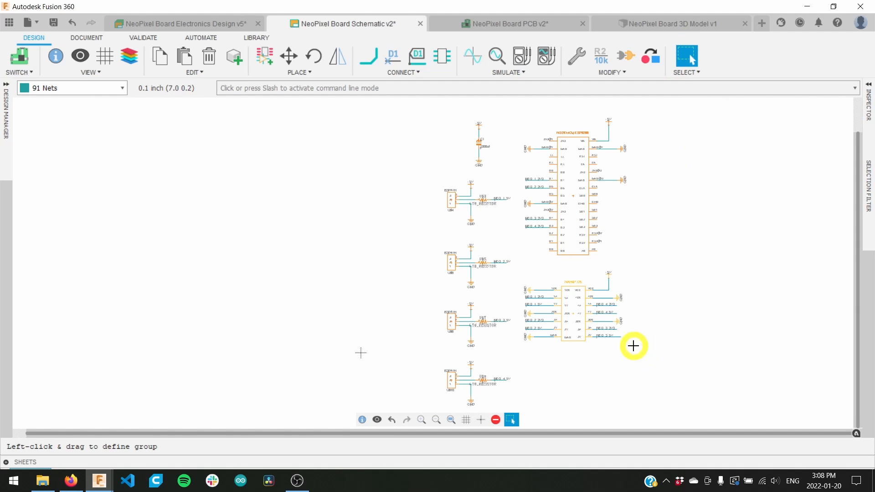
pyautogui.scroll(5, 633, 345)
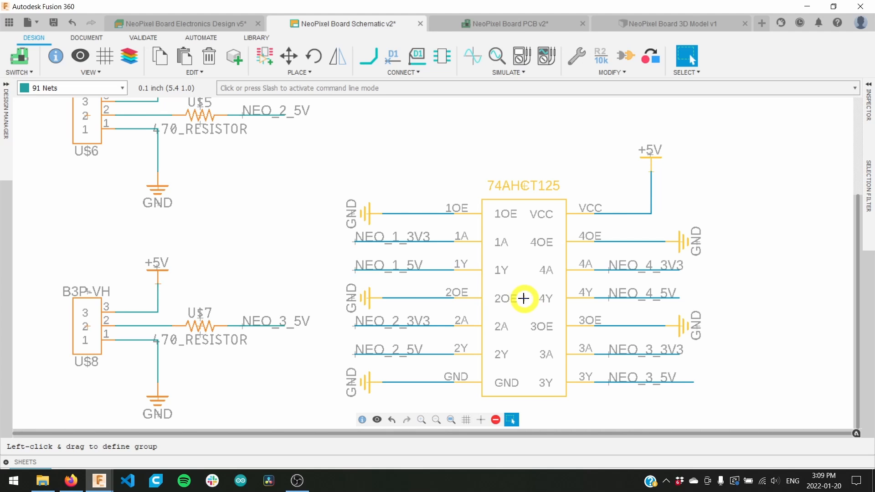
pyautogui.rightClick(523, 298)
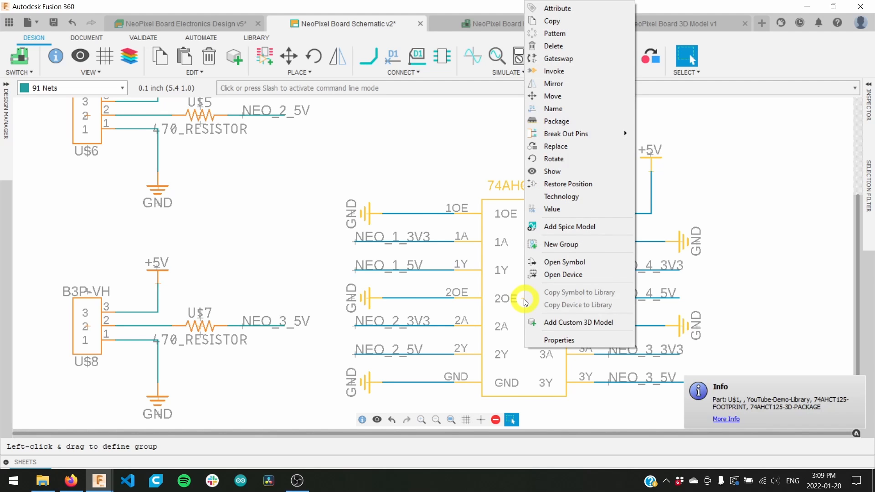
pyautogui.click(596, 247)
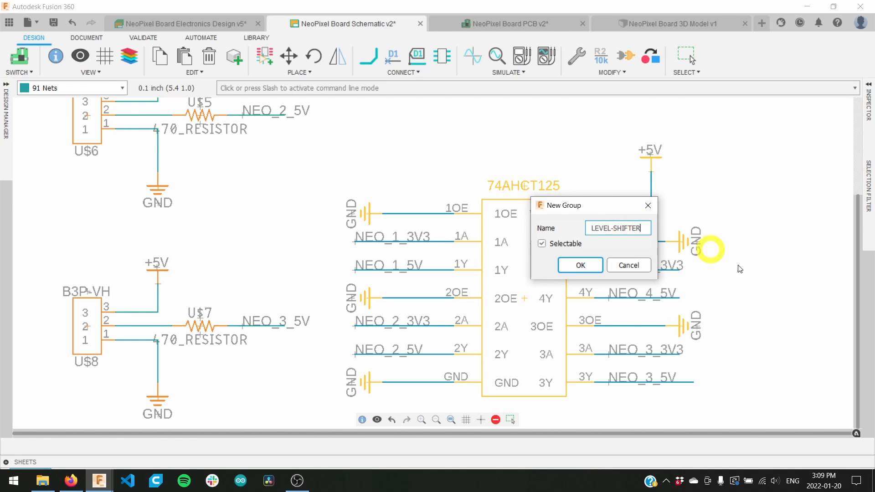
pyautogui.click(570, 265)
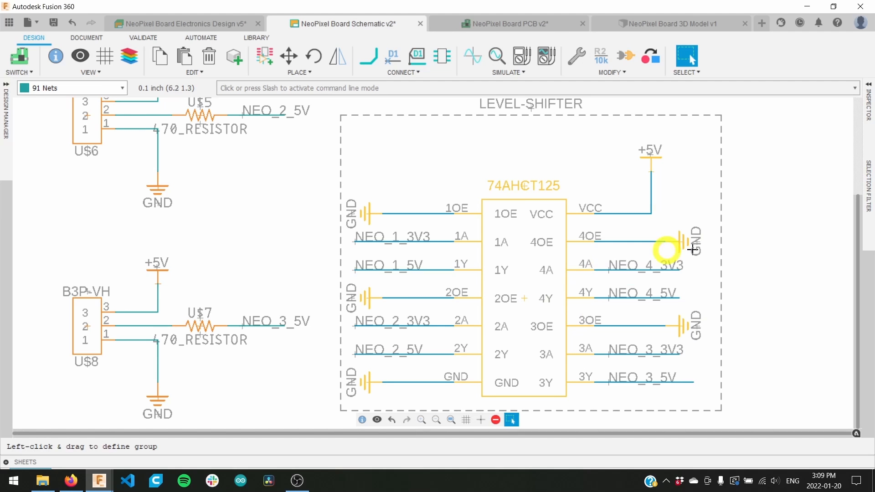
# - Move the LEVEL-SHIFTER group slightly to the right, keeping it just below the ESP8266
pyautogui.scroll(-1, 708, 292)
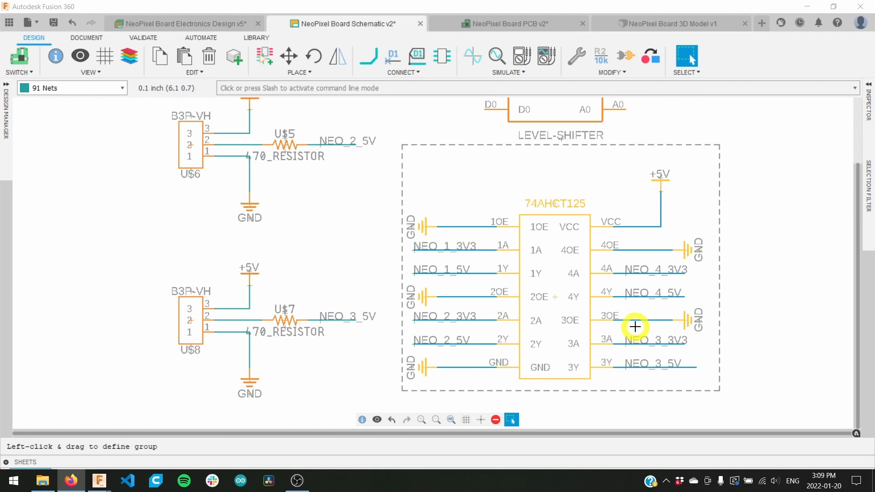
pyautogui.scroll(-2, 633, 319)
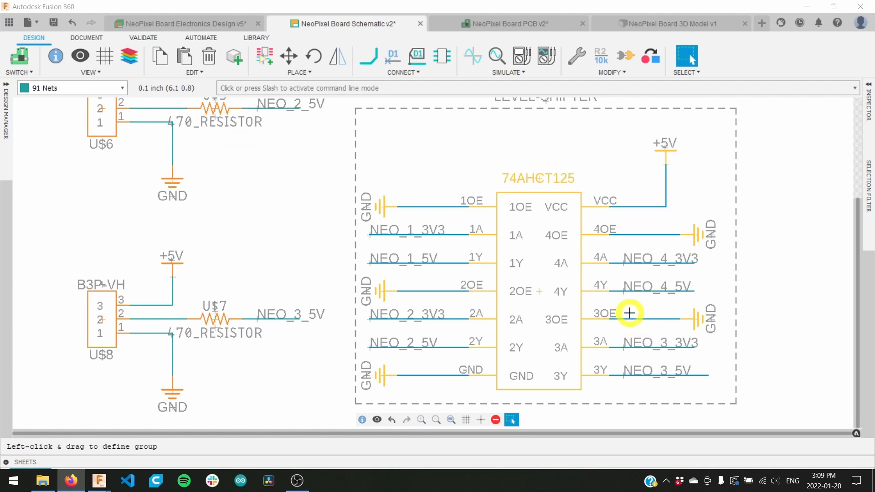
pyautogui.click(289, 56)
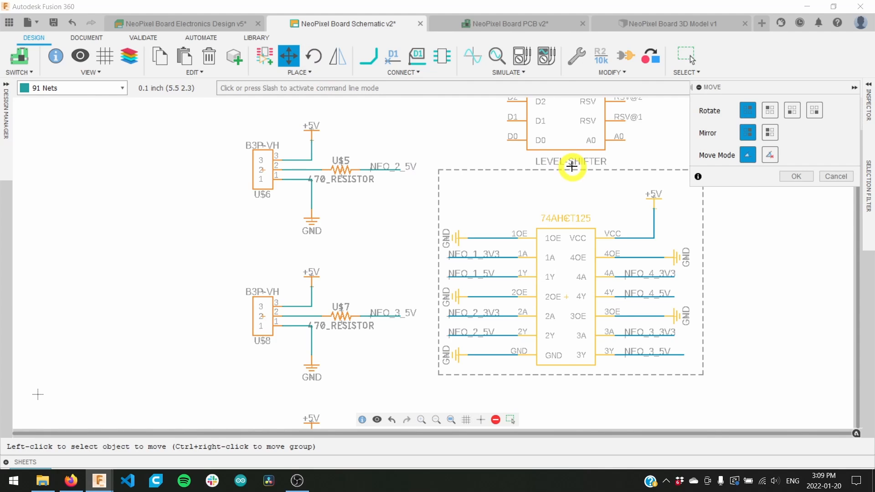
pyautogui.scroll(5, 572, 167)
pyautogui.scroll(-5, 570, 161)
pyautogui.click(568, 163)
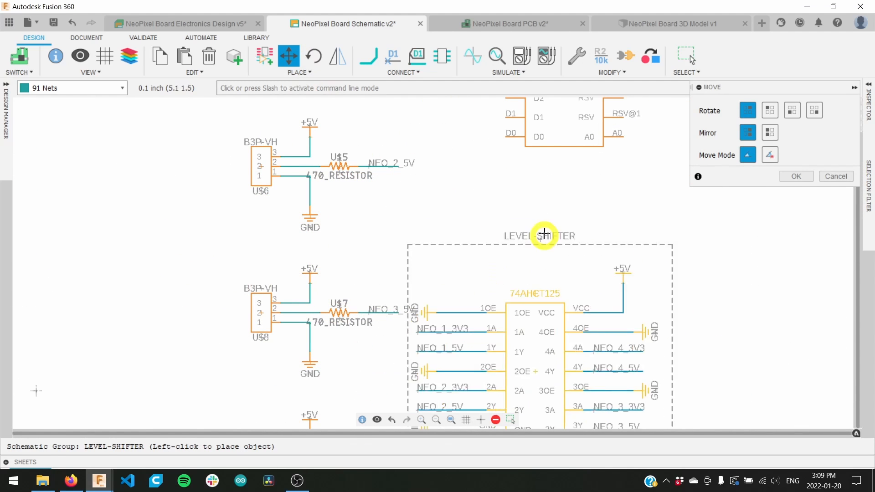
pyautogui.click(595, 179)
pyautogui.scroll(-1, 595, 179)
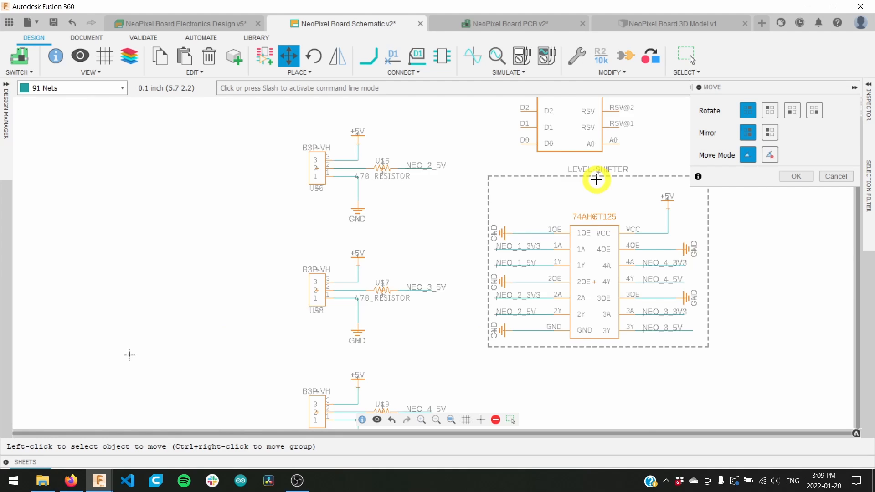
# - Group the NeoPixel connector circuits with their resistors, nets and power symbols as a selectable group named NEOPIXEL_OUTPUT
pyautogui.scroll(-4, 595, 179)
pyautogui.click(684, 56)
pyautogui.moveTo(487, 97); pyautogui.dragTo(574, 410)
pyautogui.scroll(5, 508, 242)
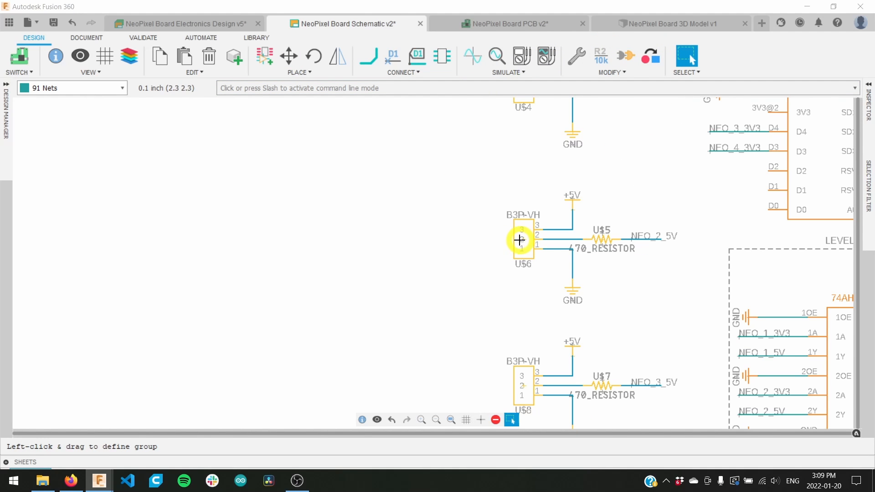
pyautogui.rightClick(519, 239)
pyautogui.click(549, 243)
pyautogui.write('NEOPIXEL_OUT')
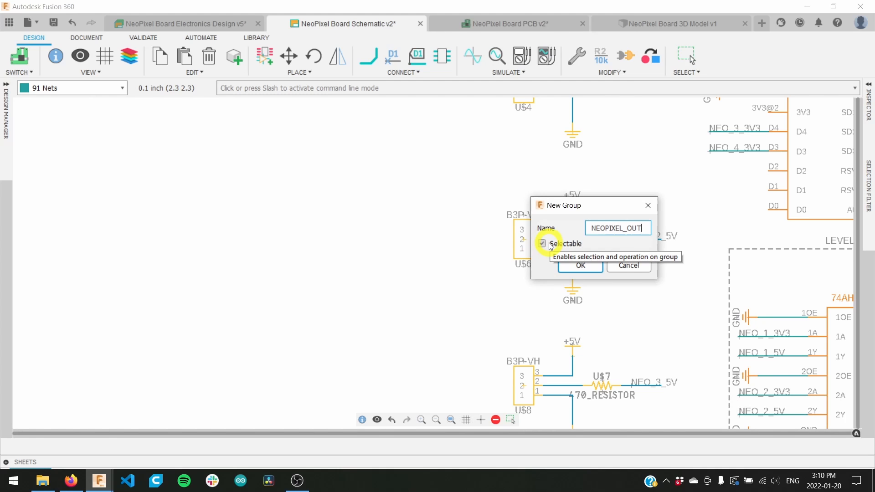
pyautogui.press('Return')
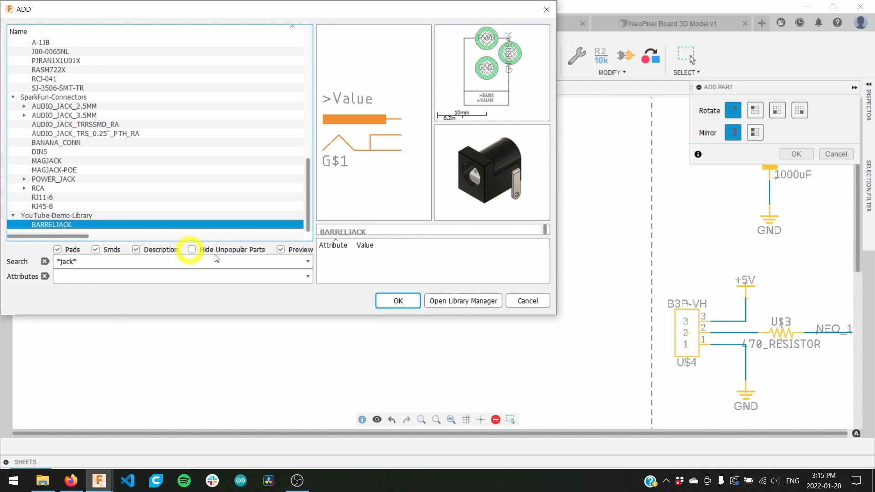
# - Place the BARRELJACK part from YouTube-Demo-Library in the free area beside the NEOPIXEL_OUTPUT group
pyautogui.click(412, 301)
pyautogui.click(264, 215)
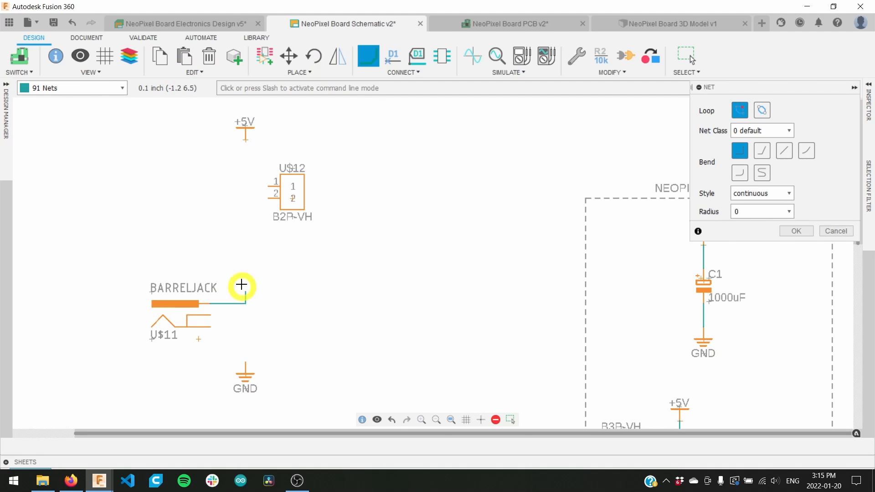
# - Wire the barrel jack's upper pin to pin 2 of the B2P-VH connector, and connect its pin 1 to +5V
pyautogui.click(268, 198)
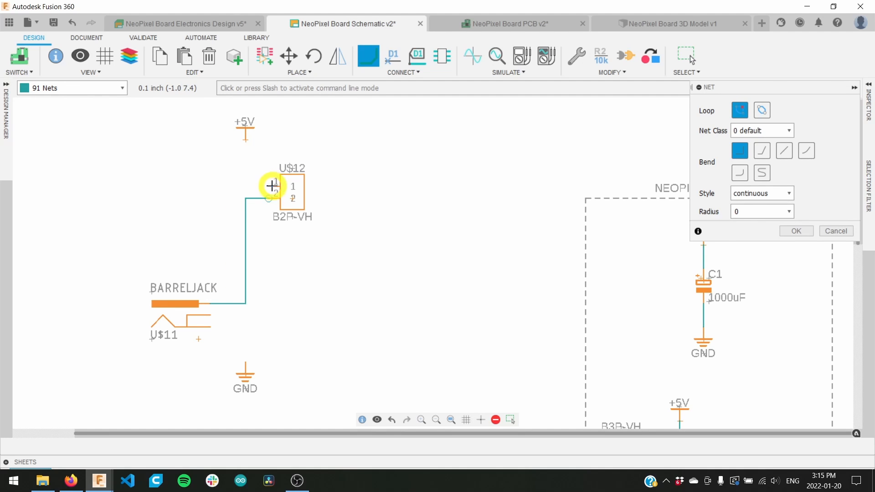
pyautogui.click(269, 186)
pyautogui.click(245, 140)
# - Wire the barrel jack's two lower pins to GND, extending the lowest pin's net as a stub to the right
pyautogui.click(238, 262)
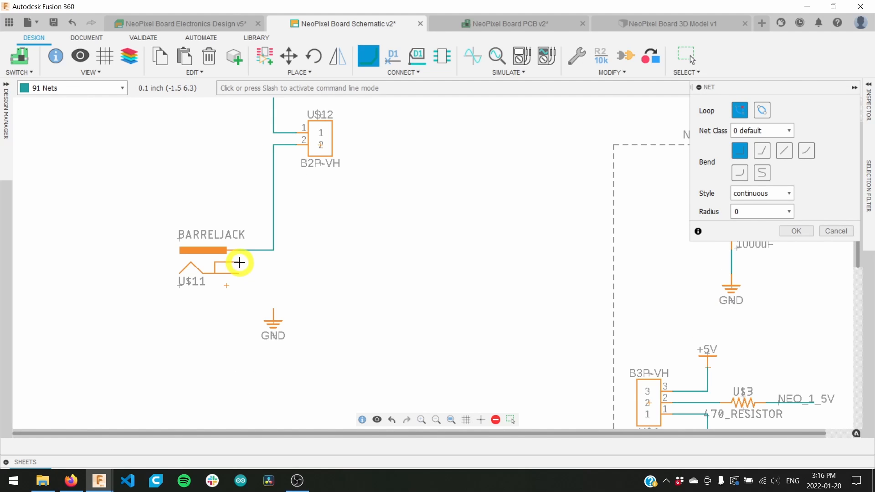
pyautogui.click(274, 309)
pyautogui.click(237, 273)
pyautogui.click(273, 274)
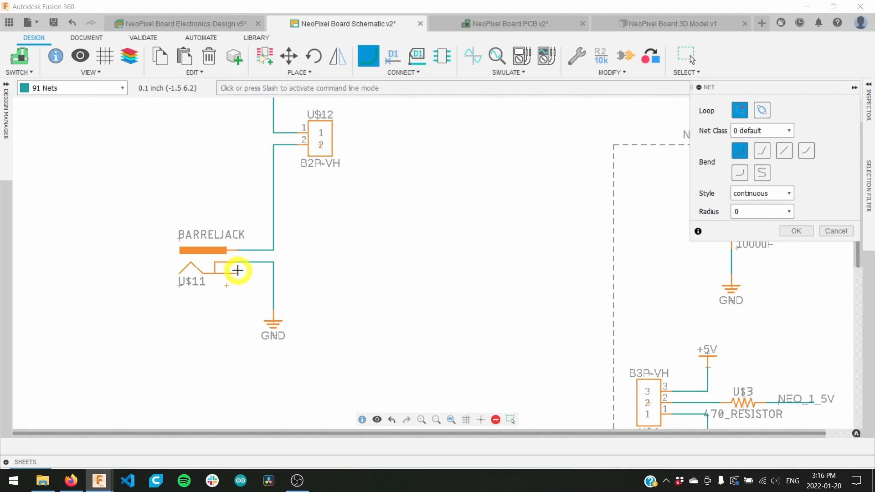
pyautogui.click(239, 274)
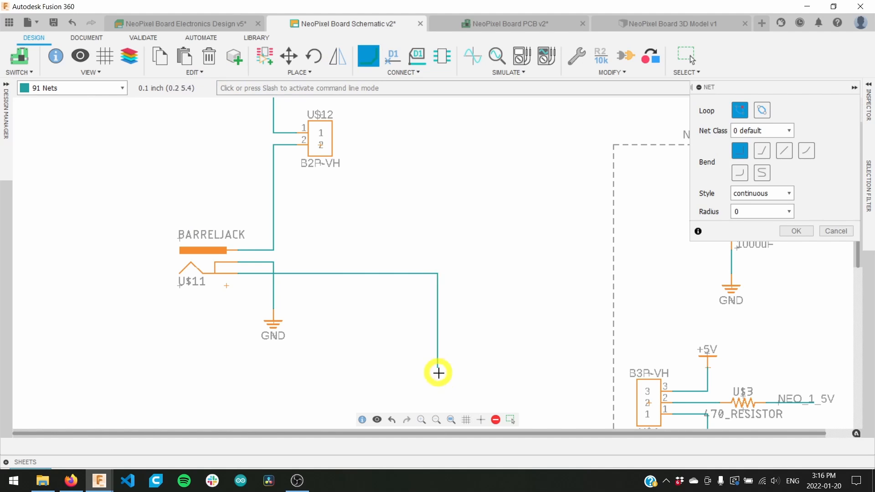
pyautogui.click(796, 230)
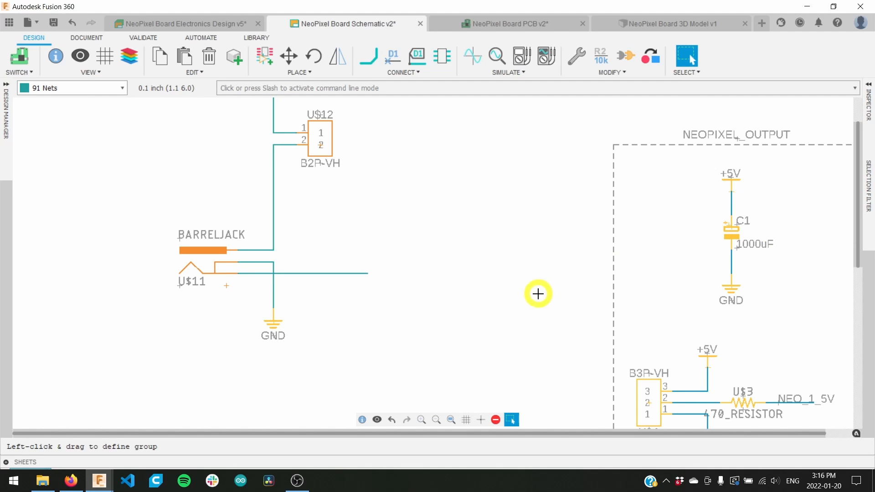
# - Group the barrel jack, B2P-VH connector and 12AWG_TERMINAL with their nets and power symbols under the name POWER
pyautogui.moveTo(249, 102); pyautogui.dragTo(590, 416)
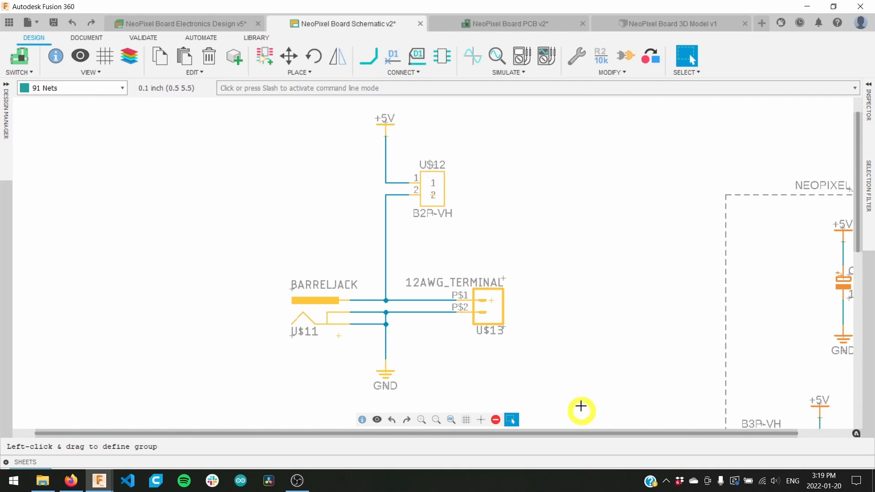
pyautogui.rightClick(487, 297)
pyautogui.click(512, 243)
pyautogui.write('POWER')
pyautogui.press('Return')
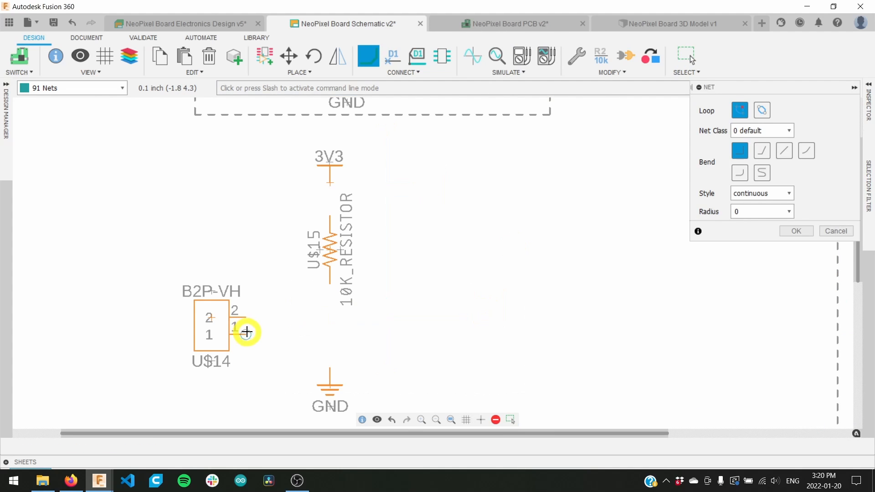
# - Wire the B2P-VH mode connector's pin 1 to GND and its pin 2 through the 10K resistor to 3V3
pyautogui.click(246, 334)
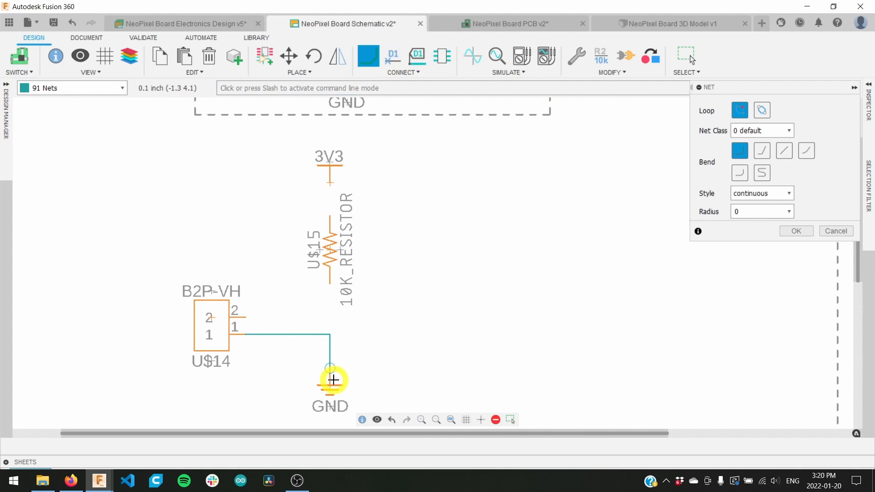
pyautogui.click(246, 317)
pyautogui.click(330, 284)
pyautogui.click(328, 182)
pyautogui.click(330, 215)
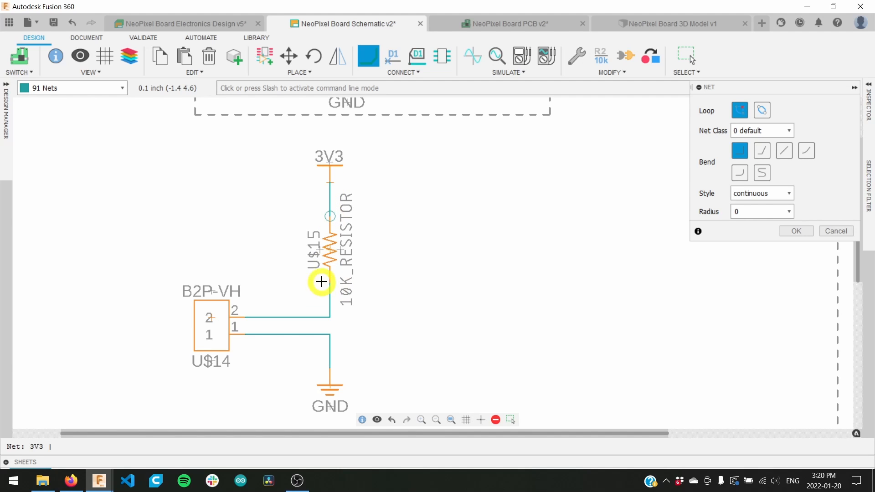
# - Draw a net to the right from the pin 2 and resistor junction, and name it MODE_SELECT with a placed label
pyautogui.click(330, 318)
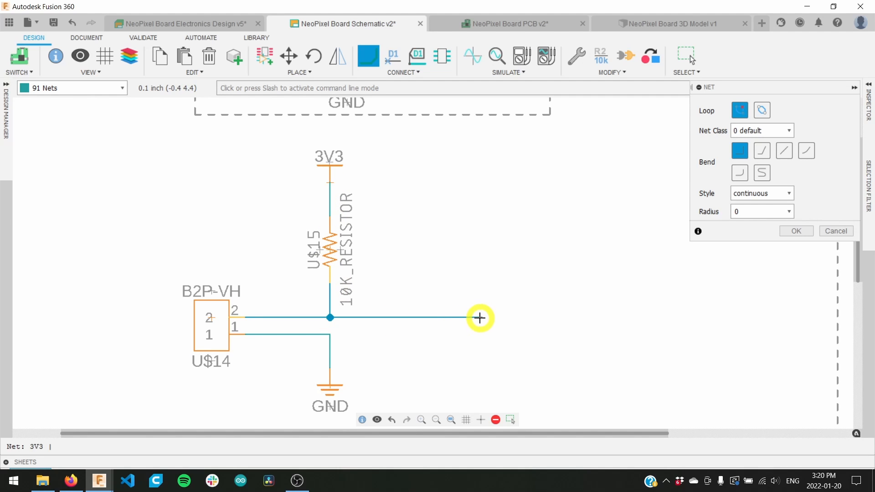
pyautogui.click(788, 232)
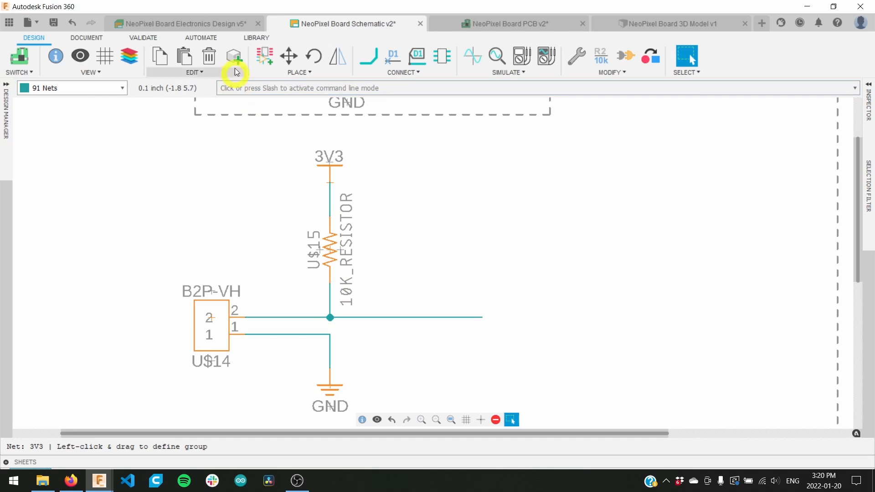
pyautogui.click(394, 56)
pyautogui.click(403, 317)
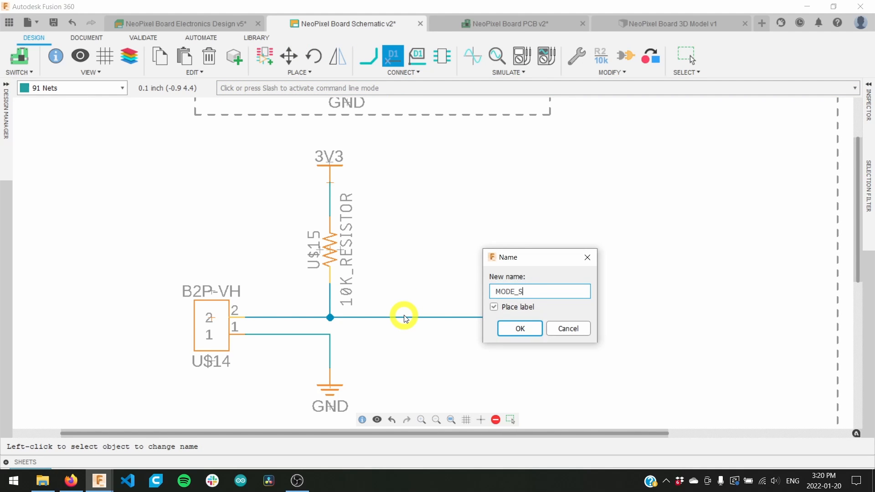
pyautogui.write('MODE_SELECT')
pyautogui.press('Return')
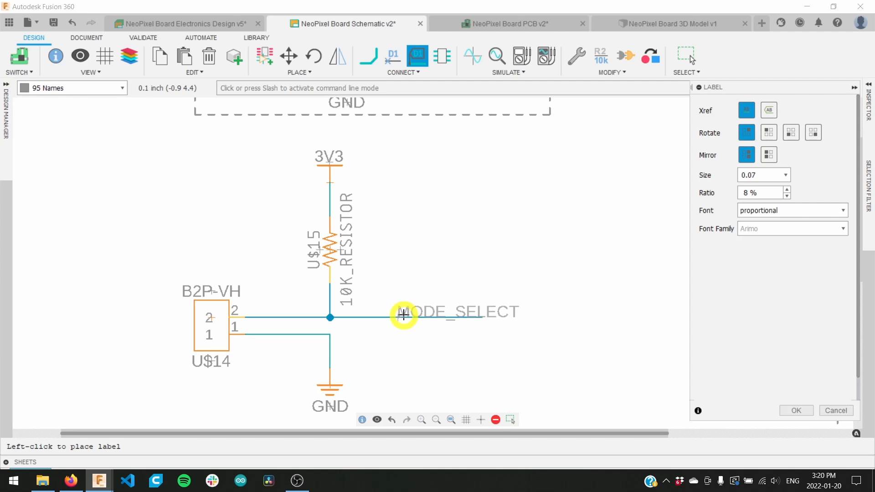
pyautogui.click(388, 315)
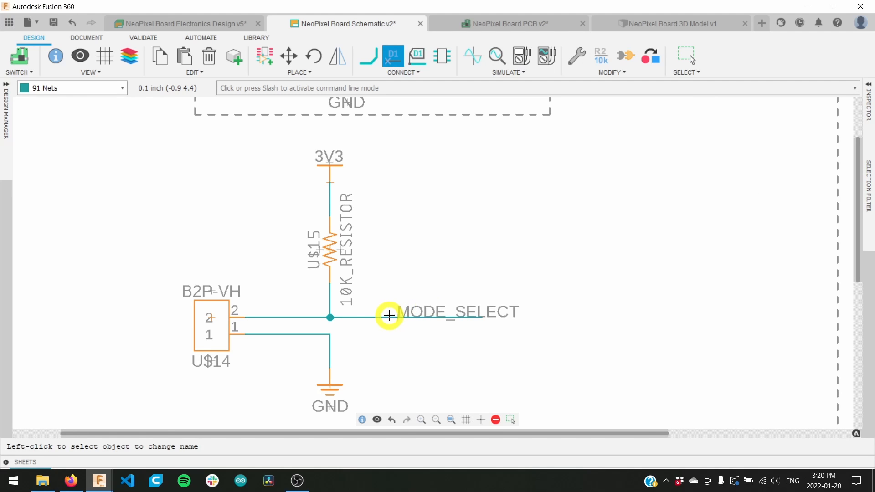
# - Search the parts for "poten" and add the POTENTIOMETER from the Potentiometer library below the mode connector circuit
pyautogui.moveTo(578, 373); pyautogui.dragTo(558, 228, button='middle')
pyautogui.scroll(-2, 585, 287)
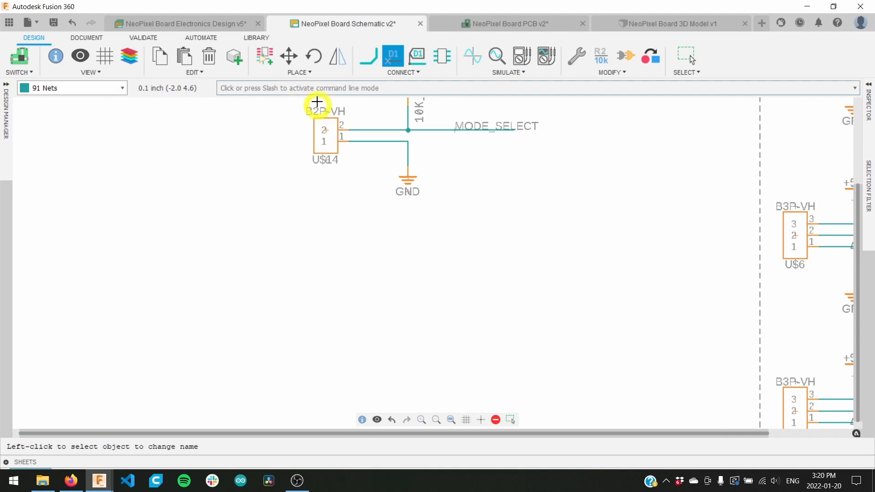
pyautogui.click(264, 57)
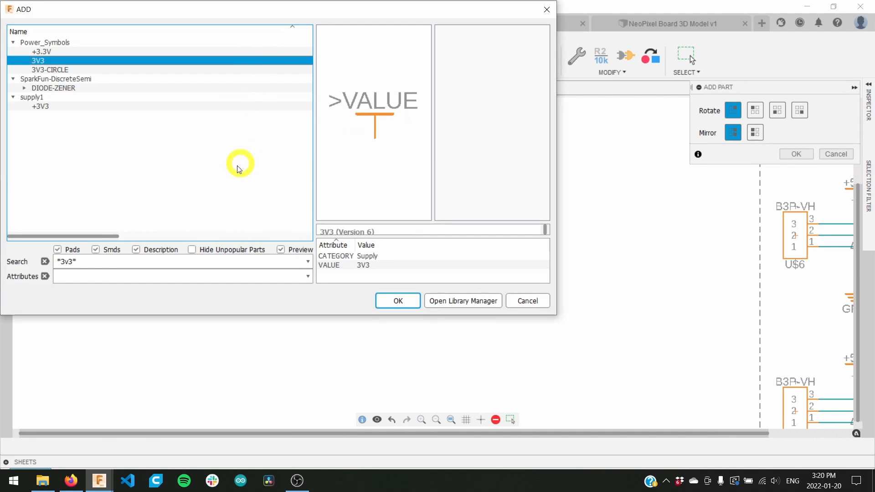
pyautogui.doubleClick(67, 261)
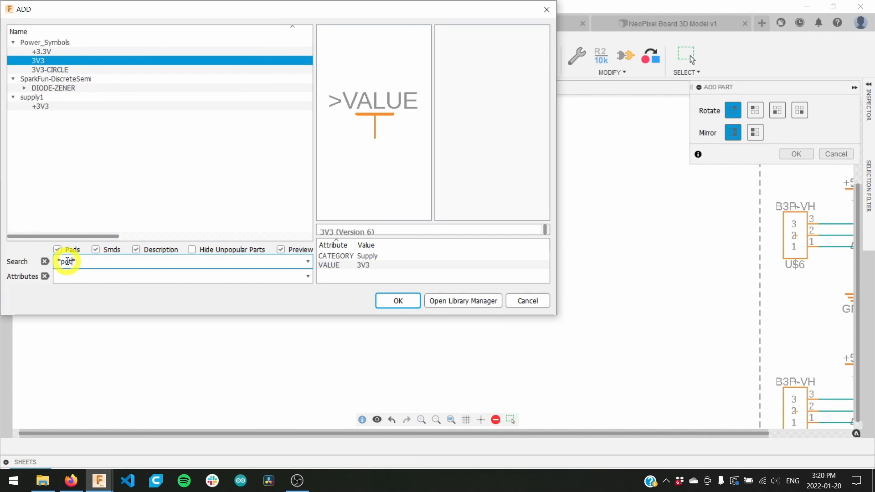
pyautogui.write('poten')
pyautogui.press('Return')
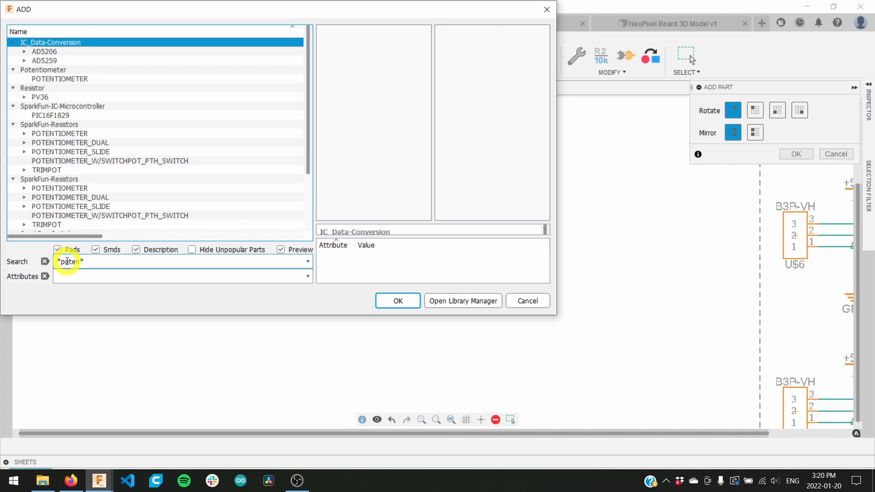
pyautogui.click(78, 78)
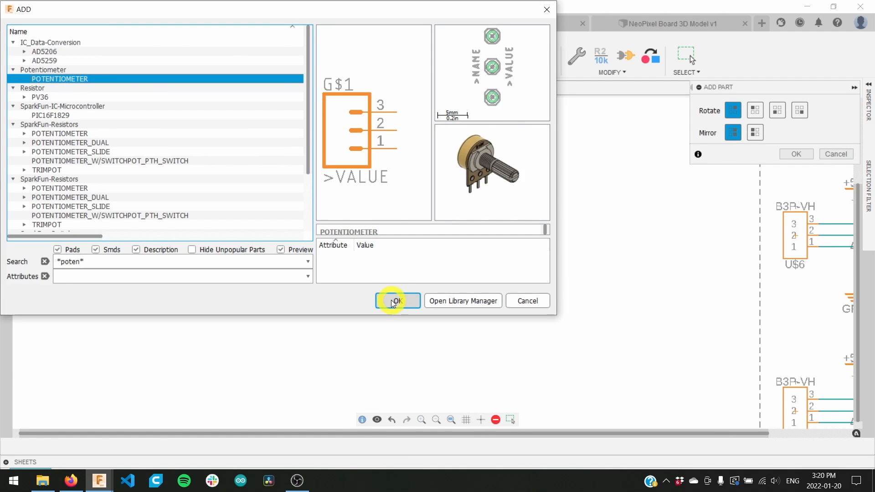
pyautogui.click(392, 301)
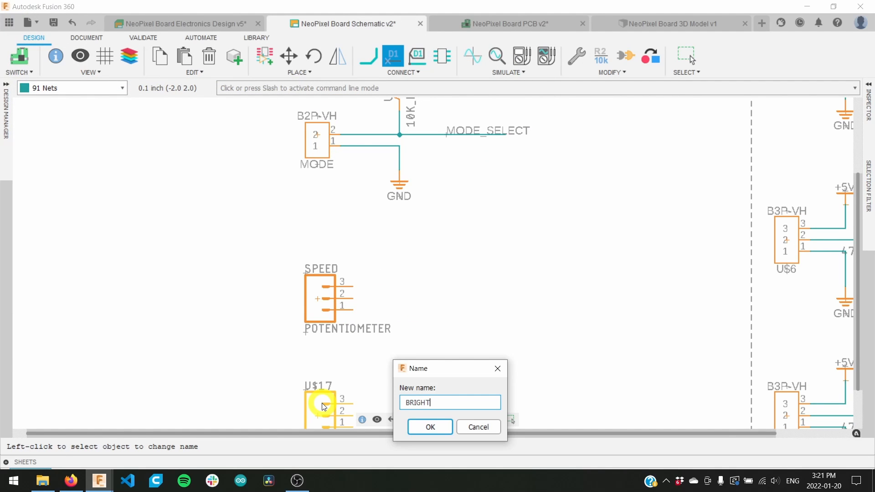
# - Name the lower potentiometer BRIGHTNESS and place a copied GND symbol near the lower end of each potentiometer
pyautogui.press('Return')
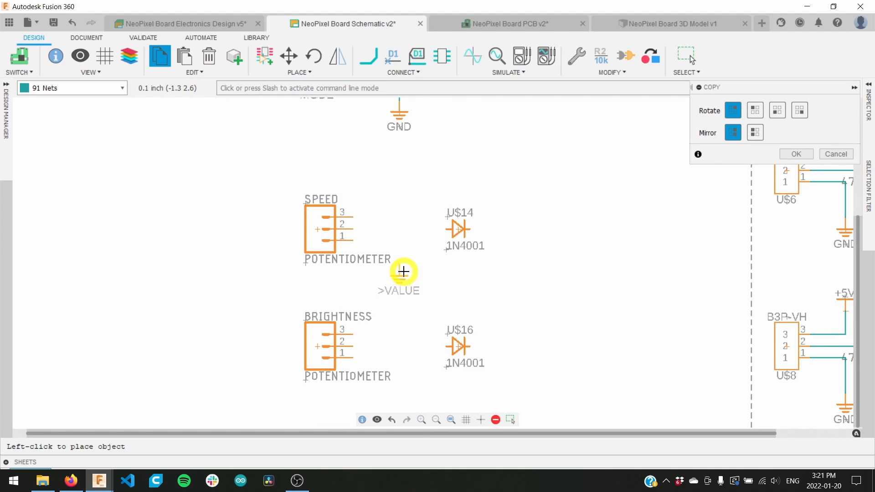
pyautogui.click(403, 271)
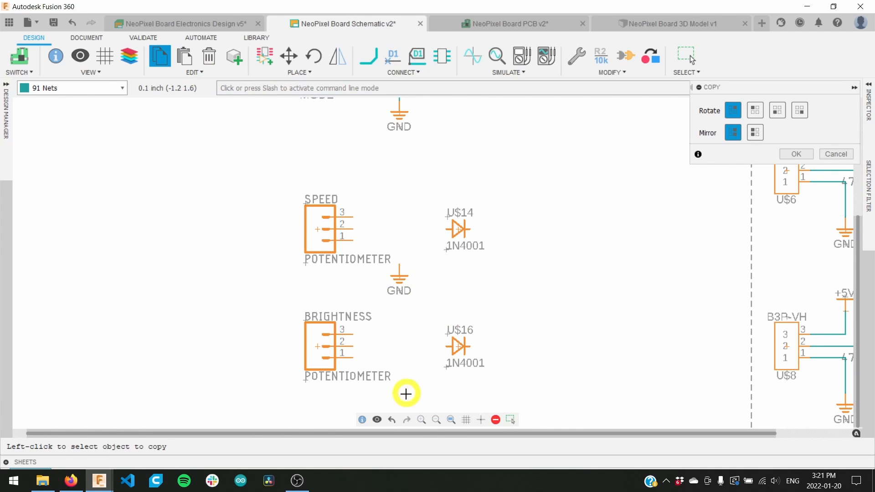
pyautogui.click(399, 275)
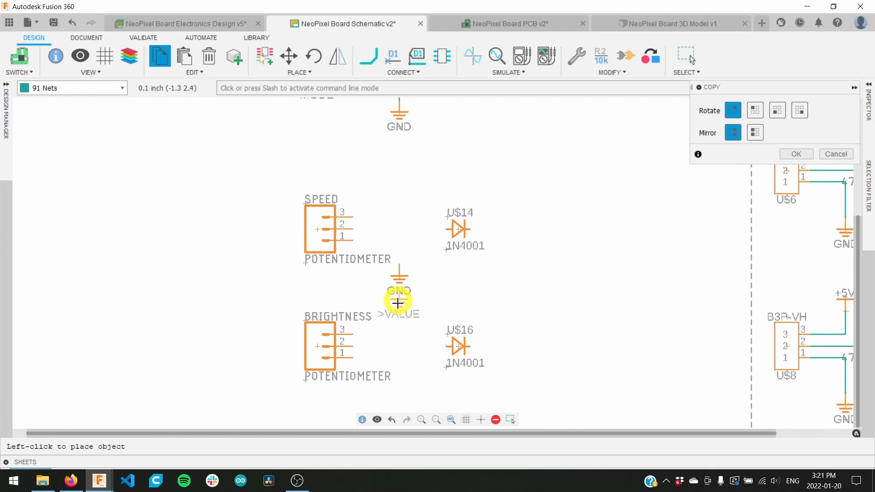
pyautogui.click(398, 397)
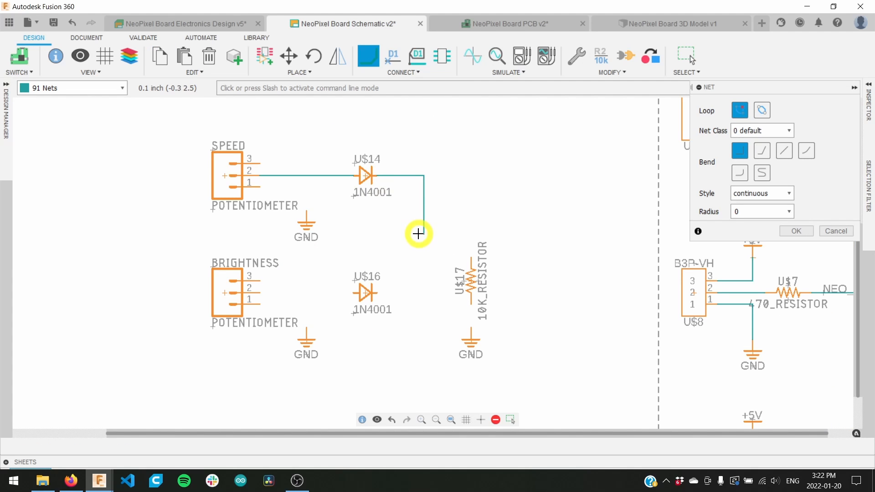
# - Join the two 1N4001 diode outputs into one net running right, tied to GND through the 10K resistor
pyautogui.click(376, 292)
pyautogui.click(422, 234)
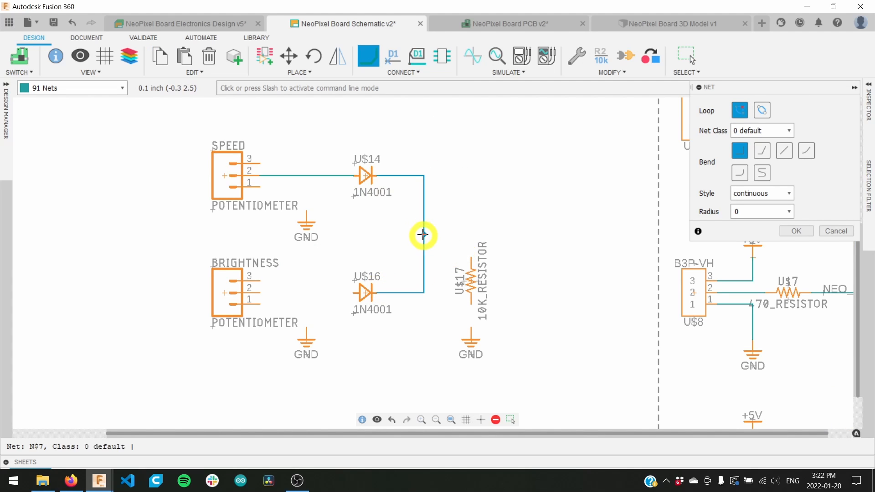
pyautogui.click(468, 259)
pyautogui.click(471, 234)
pyautogui.doubleClick(557, 233)
pyautogui.click(471, 302)
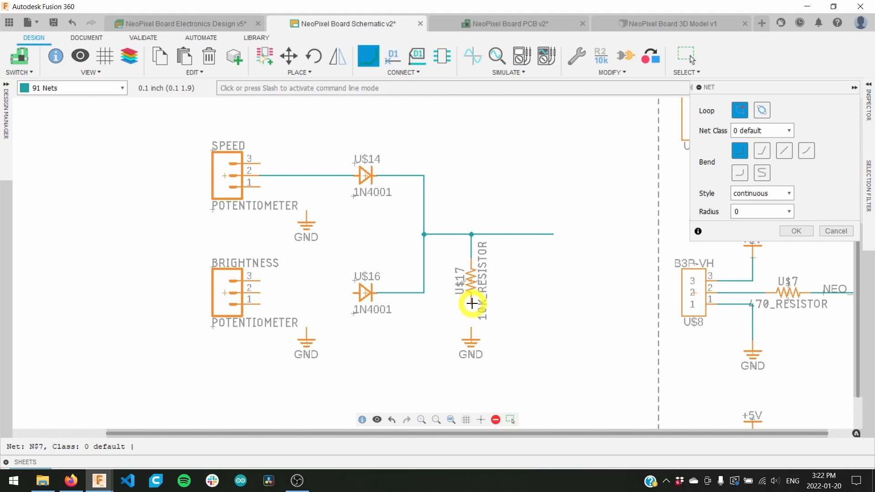
pyautogui.click(471, 327)
# - Wire the BRIGHTNESS potentiometer's pin 1 to GND and its pin 2 to the lower 1N4001 diode
pyautogui.click(261, 304)
pyautogui.click(304, 326)
pyautogui.click(260, 292)
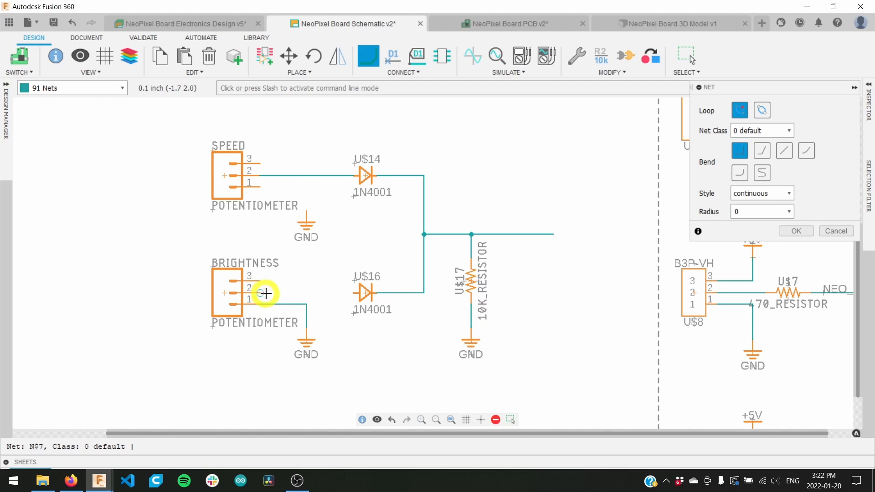
pyautogui.click(350, 294)
# - Draw a short net stub from the BRIGHTNESS potentiometer's pin 3 and wire the SPEED potentiometer's pin 1 to GND
pyautogui.click(260, 276)
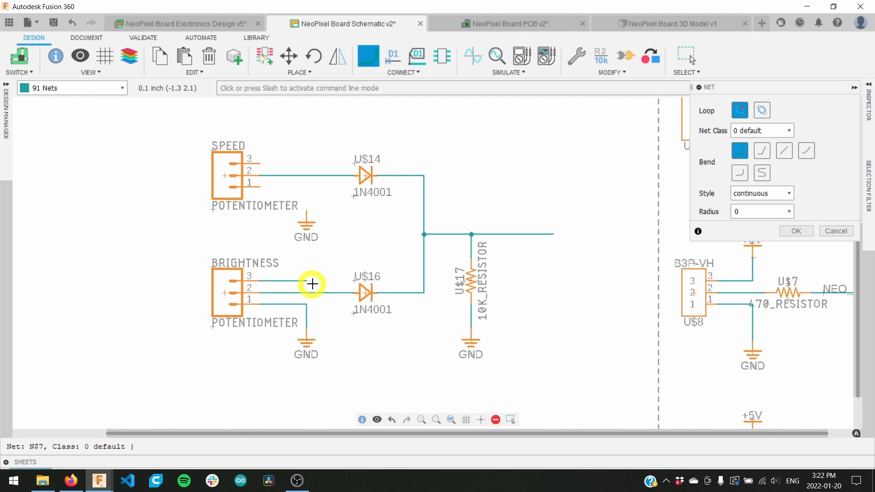
pyautogui.doubleClick(314, 282)
pyautogui.click(304, 210)
pyautogui.click(267, 188)
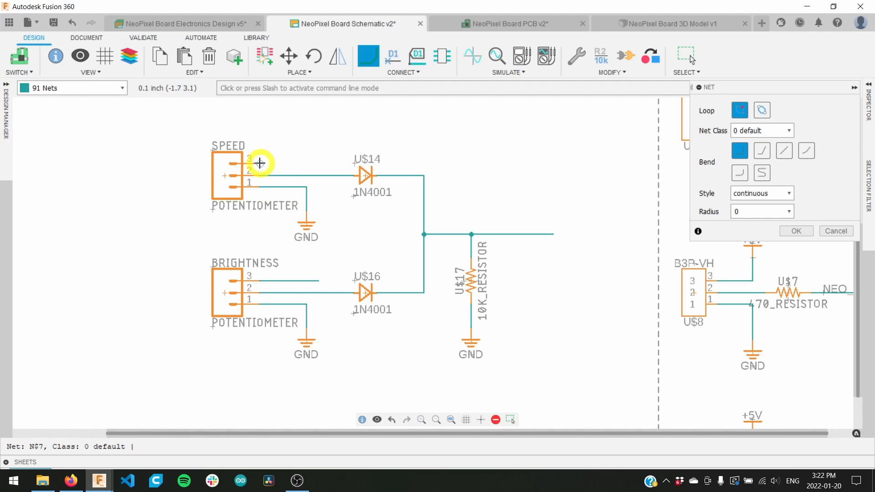
# - Name the BRIGHTNESS potentiometer's pin 3 net POT_SELECT_2 and place its label on the stub
pyautogui.click(265, 282)
pyautogui.write('POT_')
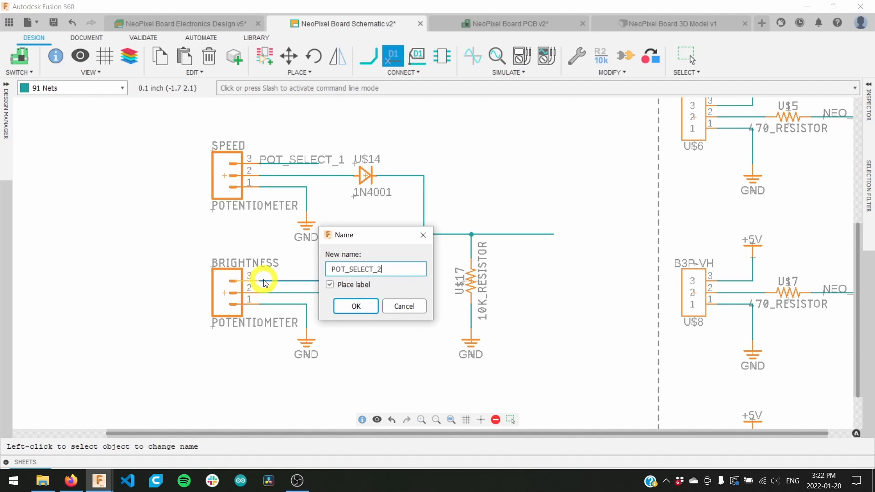
pyautogui.write('SELECT_2')
pyautogui.press('Return')
pyautogui.click(263, 279)
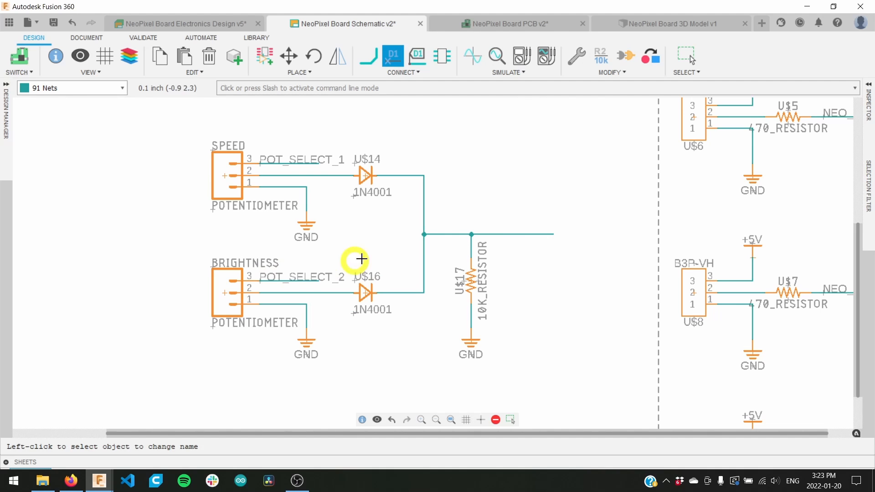
# - Name the joined diode output net ANALOG_DATA and place its label on the wire beyond the 10K resistor junction
pyautogui.click(519, 236)
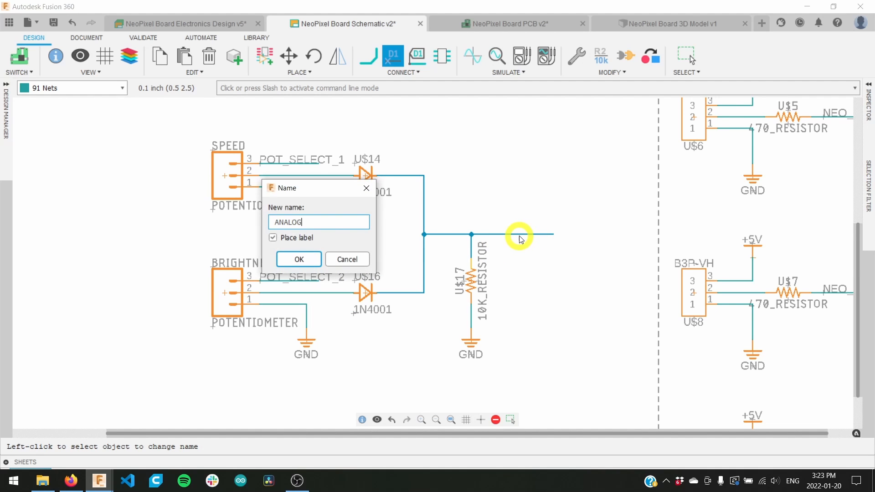
pyautogui.write('ANALOG_DATA')
pyautogui.press('Return')
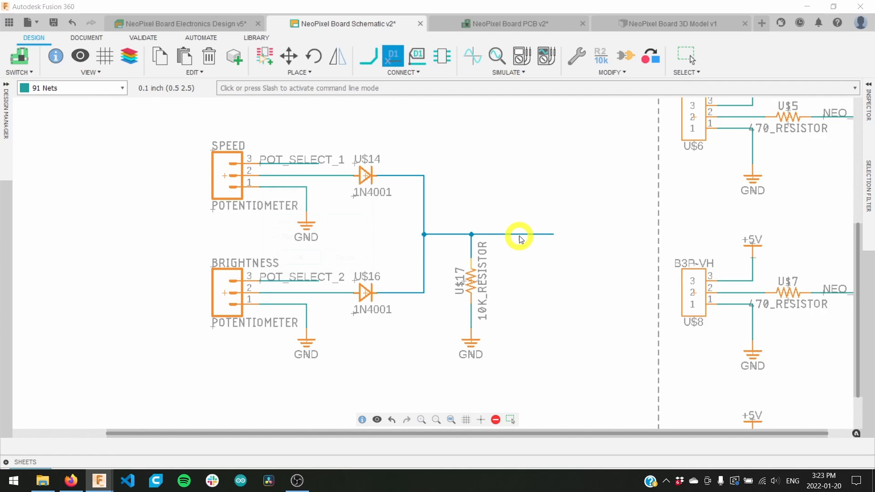
pyautogui.click(489, 238)
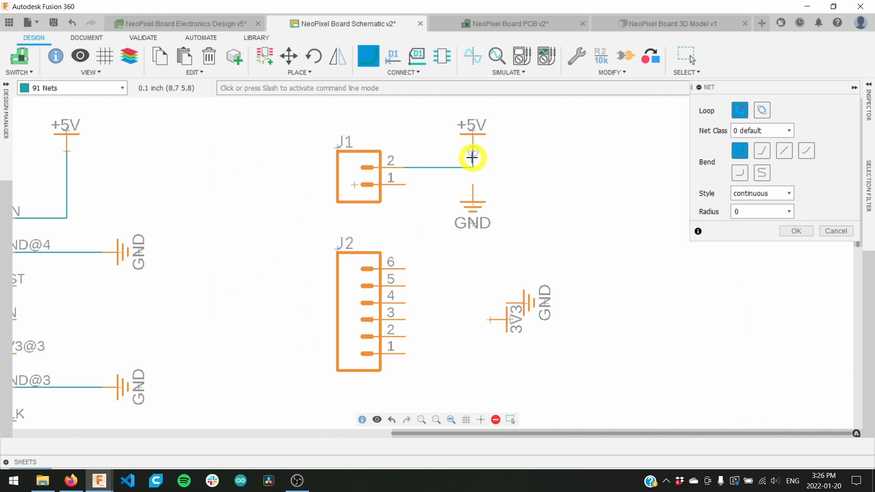
# - Wire connector J1's pin 2 to +5V and its pin 1 to GND
pyautogui.click(471, 156)
pyautogui.click(403, 184)
pyautogui.click(471, 184)
# - Draw short net stubs from connector J2's pins 6 and 5, and start the pin 4 wire toward GND
pyautogui.click(404, 269)
pyautogui.doubleClick(473, 268)
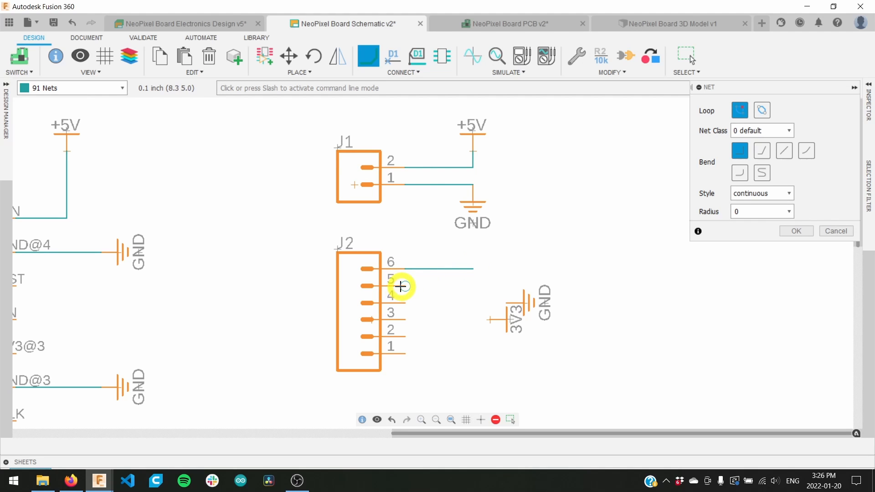
pyautogui.click(401, 286)
pyautogui.doubleClick(474, 285)
pyautogui.click(401, 303)
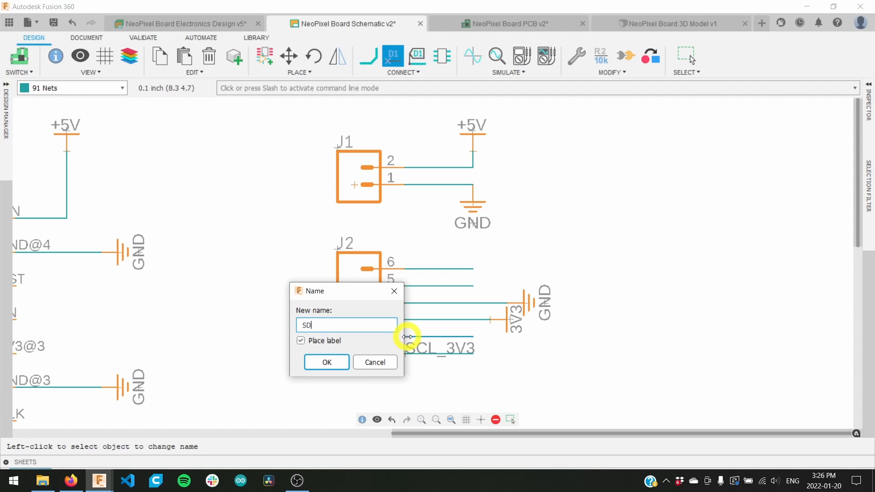
# - Name connector J2's pin 2 net SDA_3V3, pin 6 net RX and pin 5 net TX, placing a label on each stub
pyautogui.press('Return')
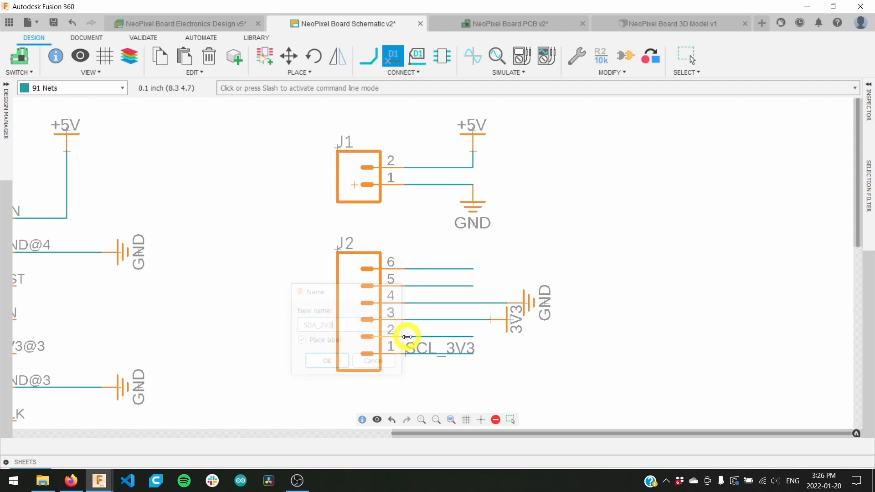
pyautogui.click(404, 336)
pyautogui.click(409, 286)
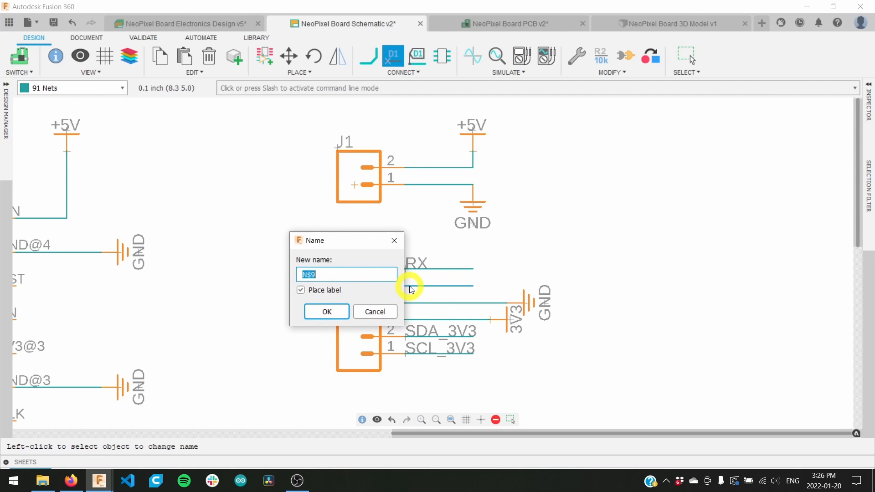
pyautogui.press('Return')
pyautogui.click(409, 286)
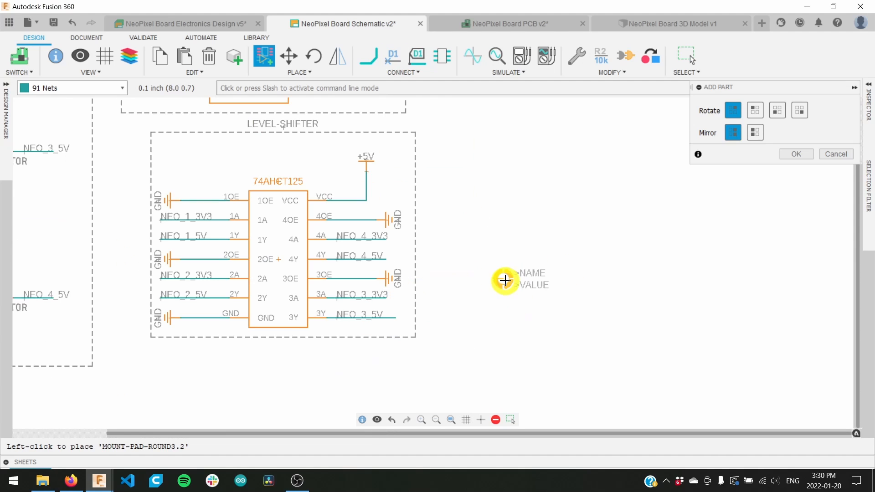
# - Place four MOUNT-PAD-ROUND3.2 mounting pads in a two-by-two arrangement beside the LEVEL-SHIFTER group
pyautogui.click(503, 279)
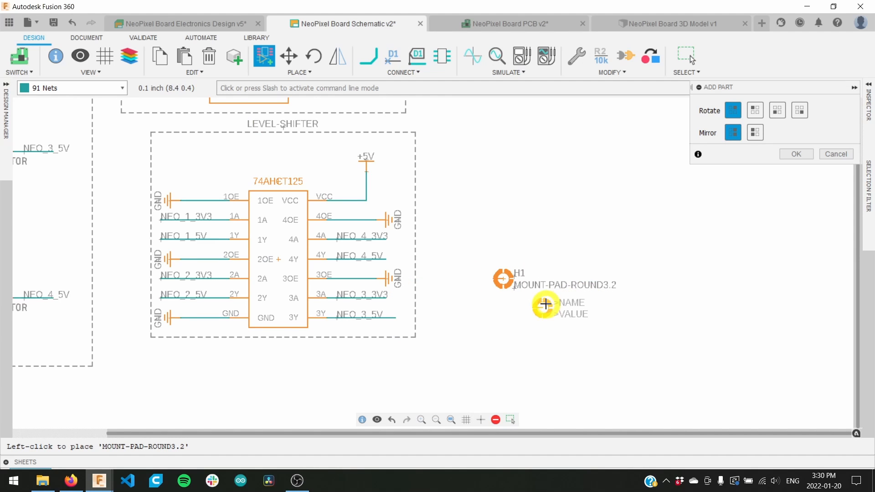
pyautogui.click(503, 309)
pyautogui.click(543, 279)
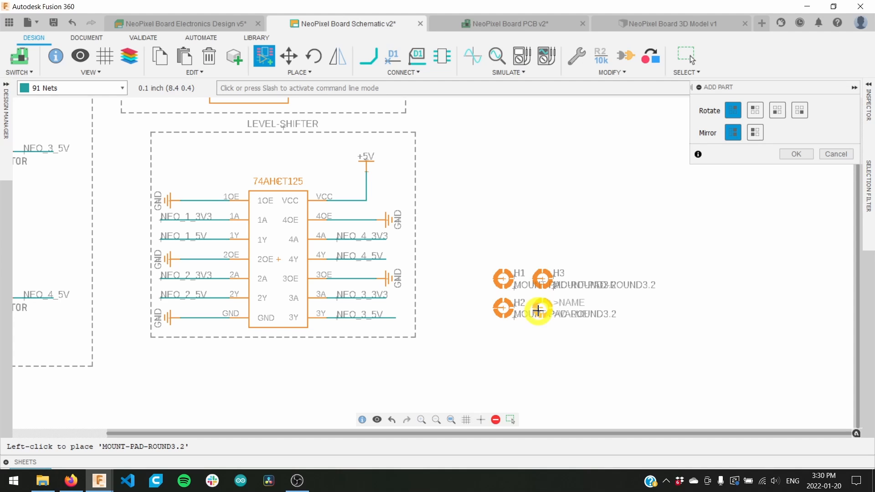
pyautogui.click(541, 309)
# - Delete the MOUNT-PAD-ROUND3.2 value texts from mounting pads H1 to H4, keeping their part names
pyautogui.press('Delete')
pyautogui.scroll(3, 624, 341)
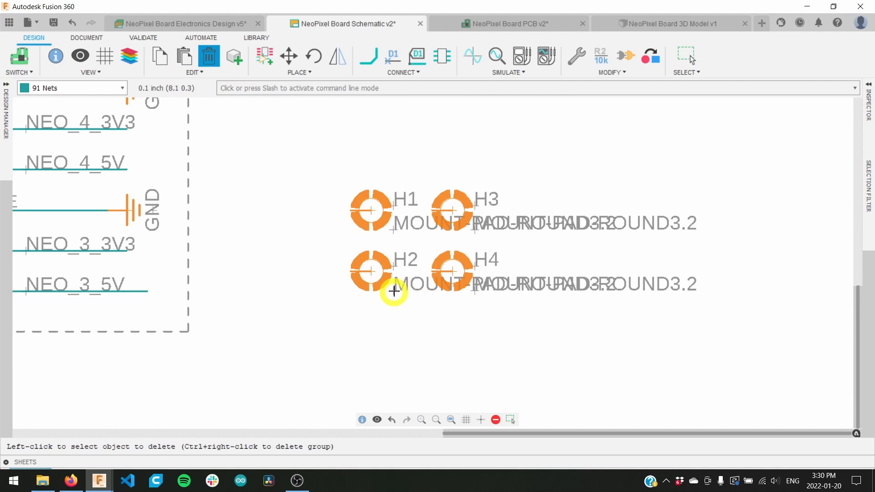
pyautogui.click(392, 231)
pyautogui.click(477, 226)
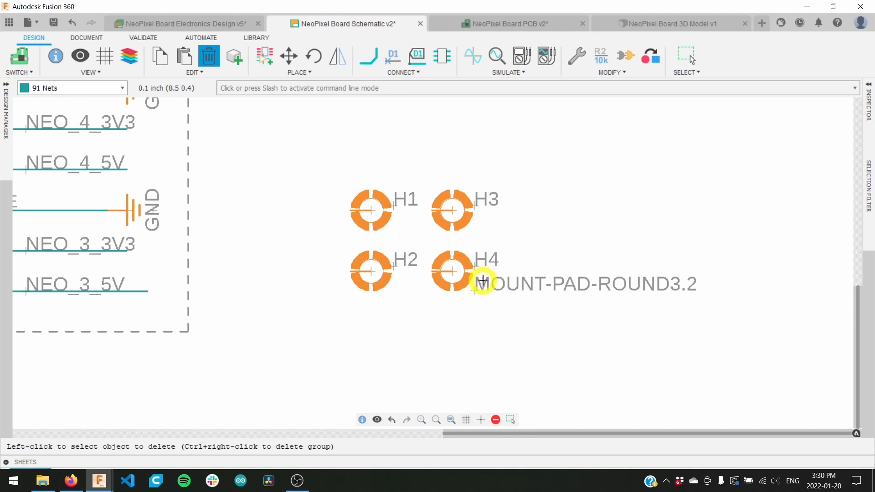
pyautogui.click(474, 292)
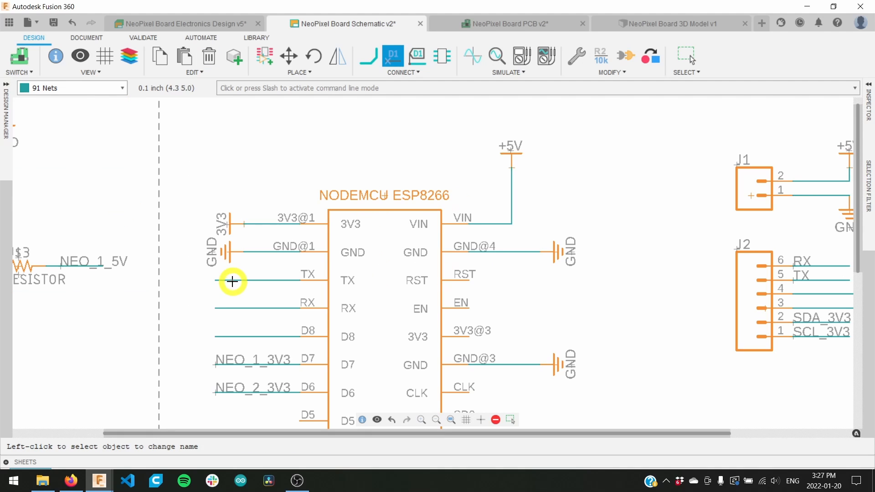
# - Name the NodeMCU's TX pin net TX, connect it to the existing TX net, and place its label on the stub
pyautogui.click(233, 280)
pyautogui.write('TX')
pyautogui.press('Return')
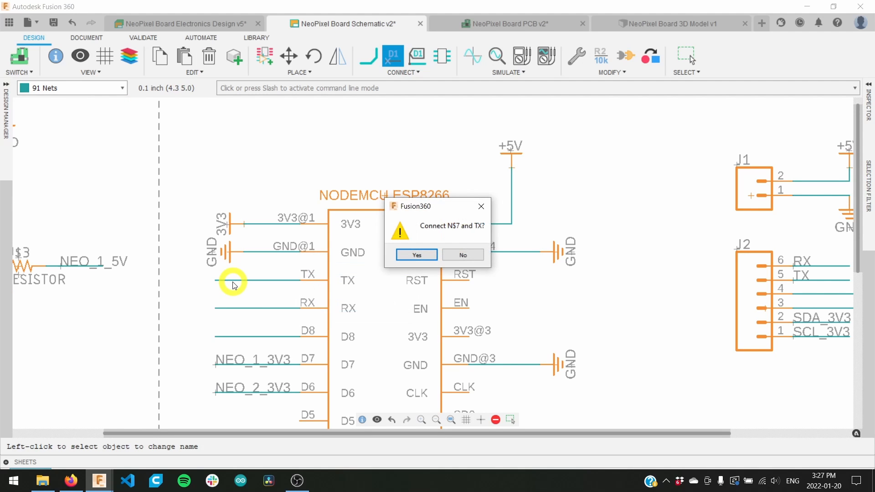
pyautogui.press('Return')
pyautogui.rightClick(229, 280)
pyautogui.rightClick(229, 280)
pyautogui.rightClick(229, 279)
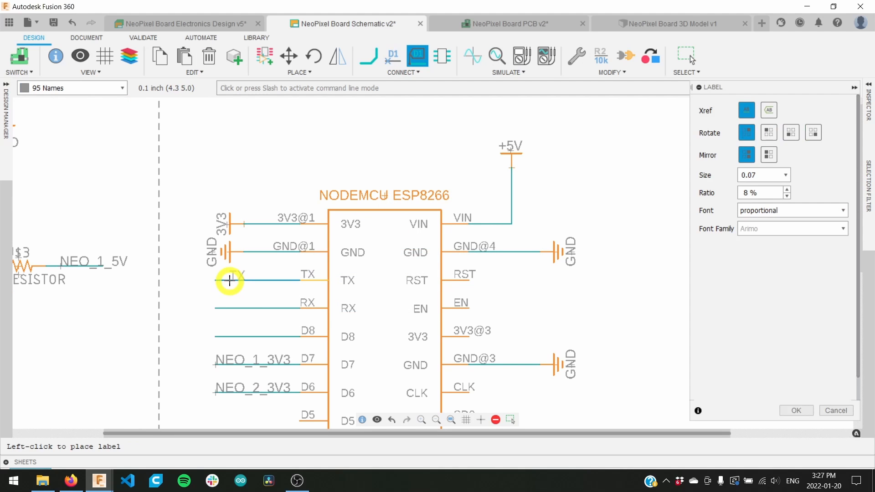
pyautogui.click(217, 279)
# - Name the NodeMCU's RX pin net RX, connect it to the existing RX net, and place its label on the stub
pyautogui.click(219, 308)
pyautogui.write('RX')
pyautogui.press('Return')
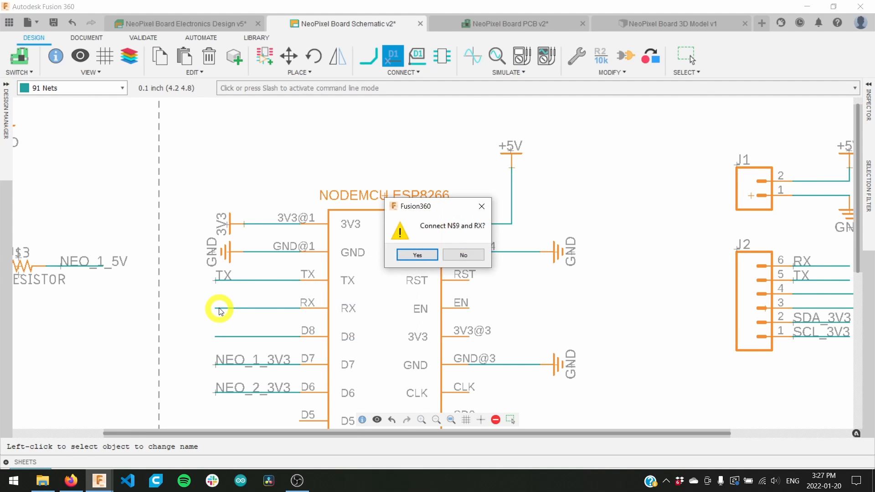
pyautogui.press('Return')
pyautogui.click(221, 308)
# - Name the NodeMCU's D5 net MODE_SELECT and D0 net POT_SELECT_1, connecting each to its existing net
pyautogui.scroll(-5, 259, 166)
pyautogui.click(253, 170)
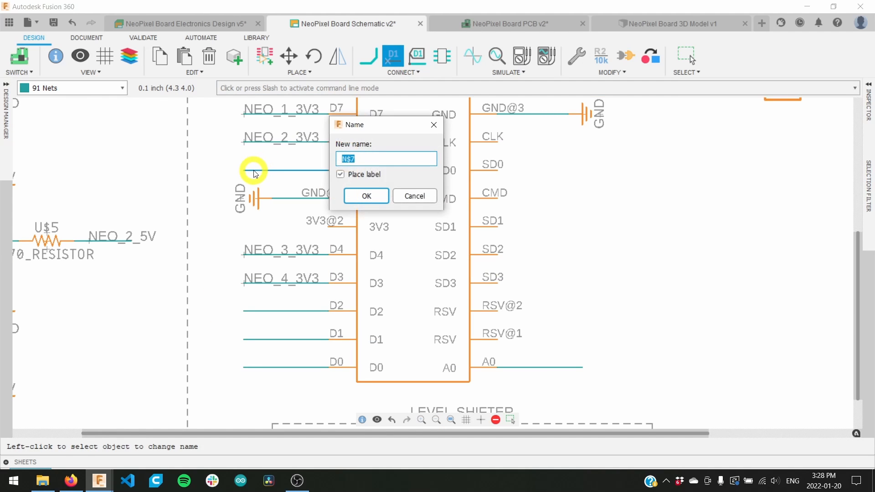
pyautogui.press('Return')
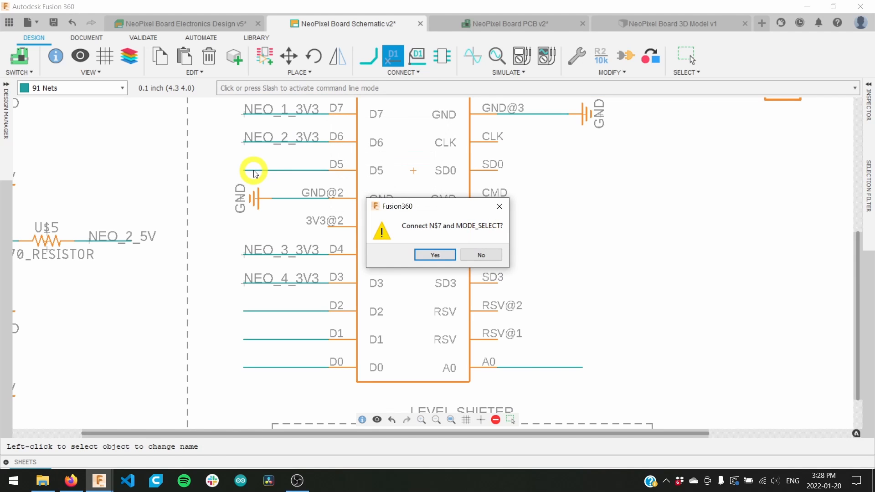
pyautogui.press('Return')
pyautogui.click(237, 170)
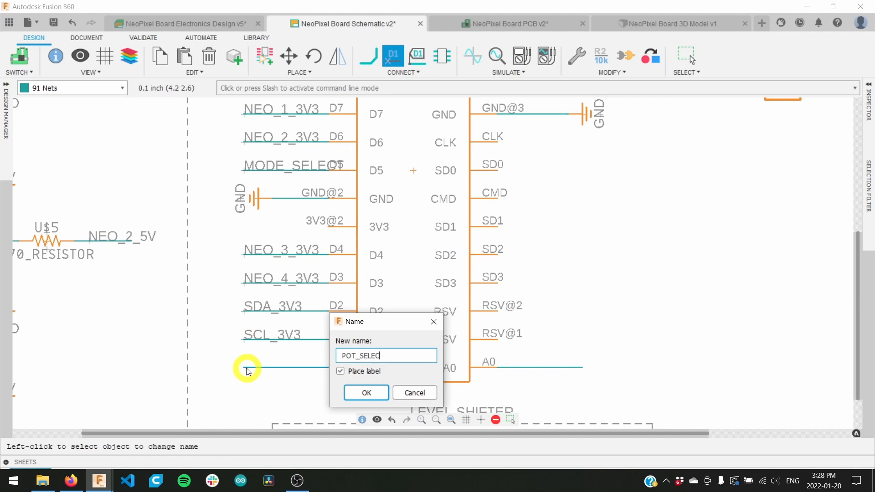
pyautogui.press('Return')
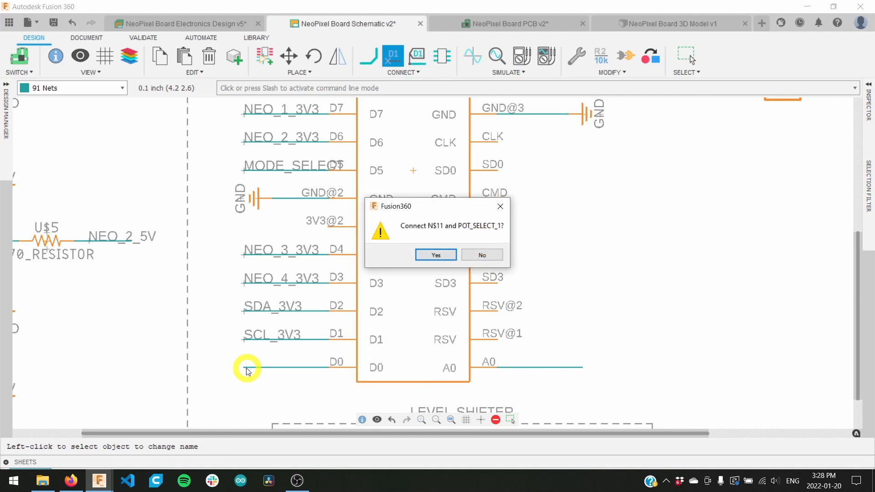
pyautogui.press('Return')
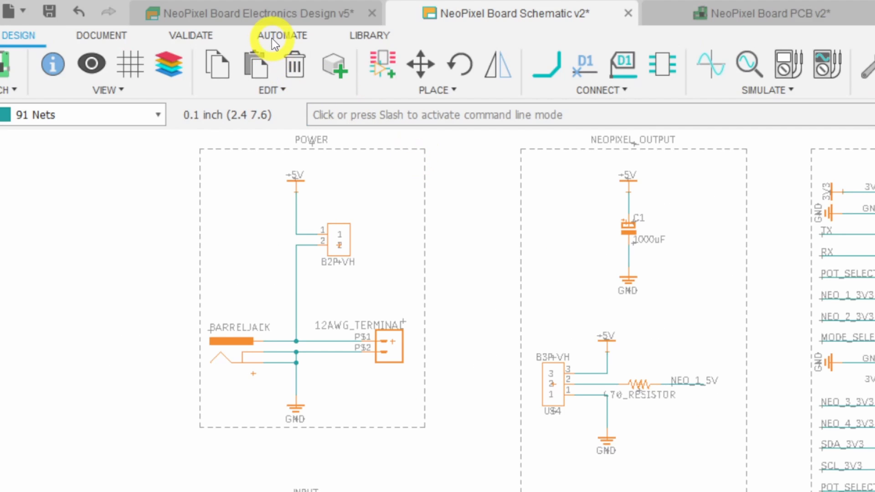
# - Browse the available ULPs and run bom to generate the schematic's Bill Of Material
pyautogui.click(272, 39)
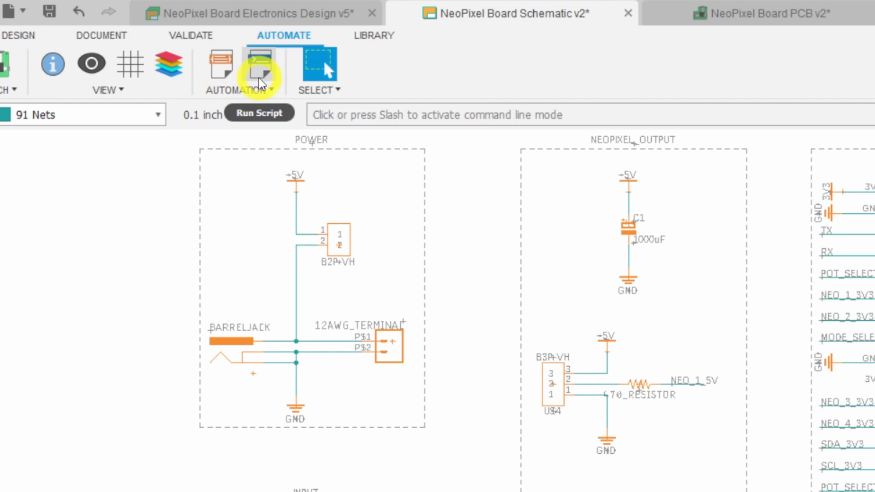
pyautogui.click(220, 64)
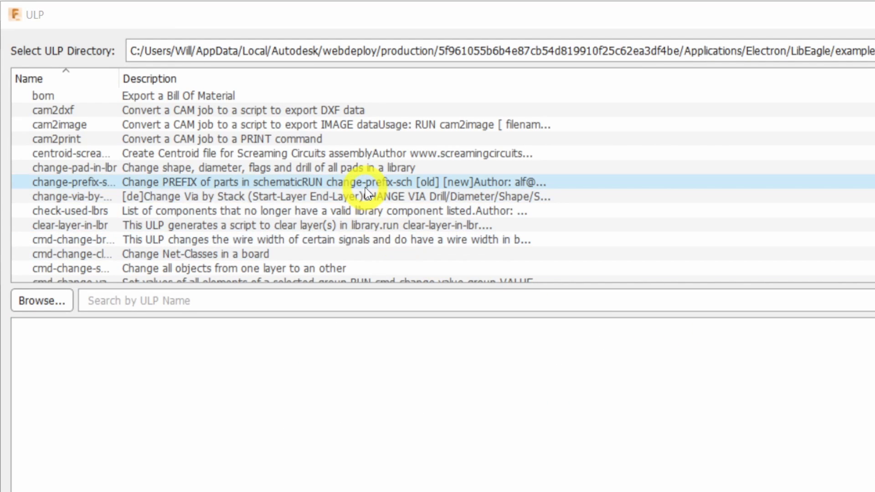
pyautogui.scroll(-15, 364, 192)
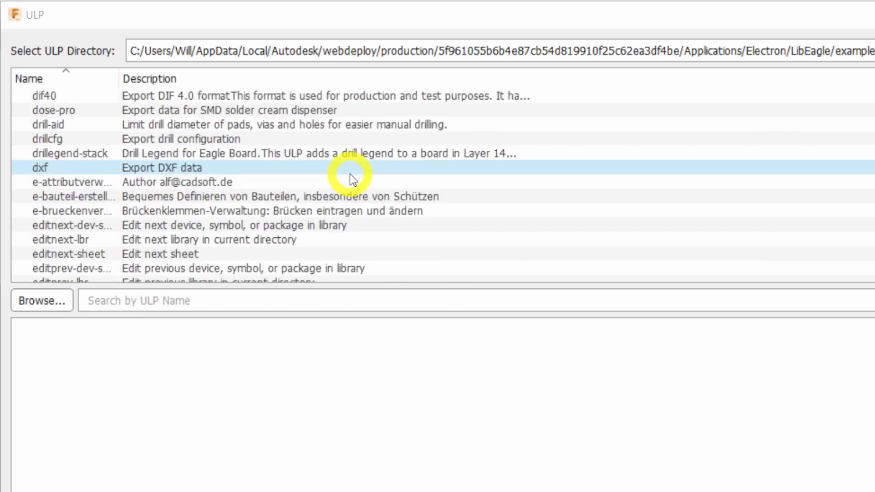
pyautogui.scroll(-18, 352, 179)
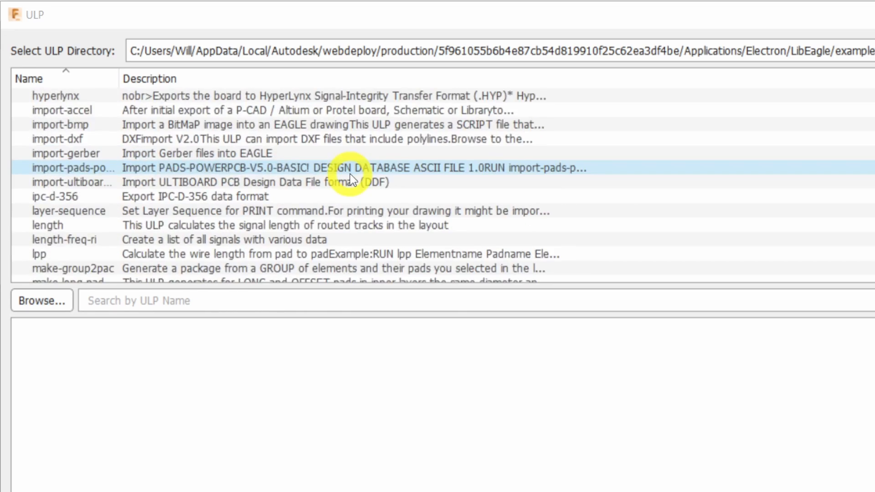
pyautogui.scroll(20, 351, 179)
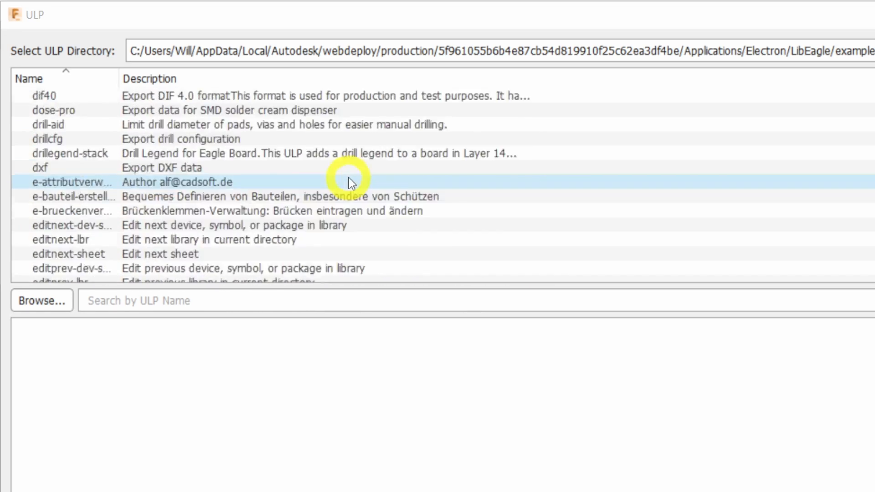
pyautogui.scroll(5, 352, 183)
pyautogui.scroll(-13, 352, 183)
pyautogui.scroll(8, 354, 183)
pyautogui.scroll(5, 354, 183)
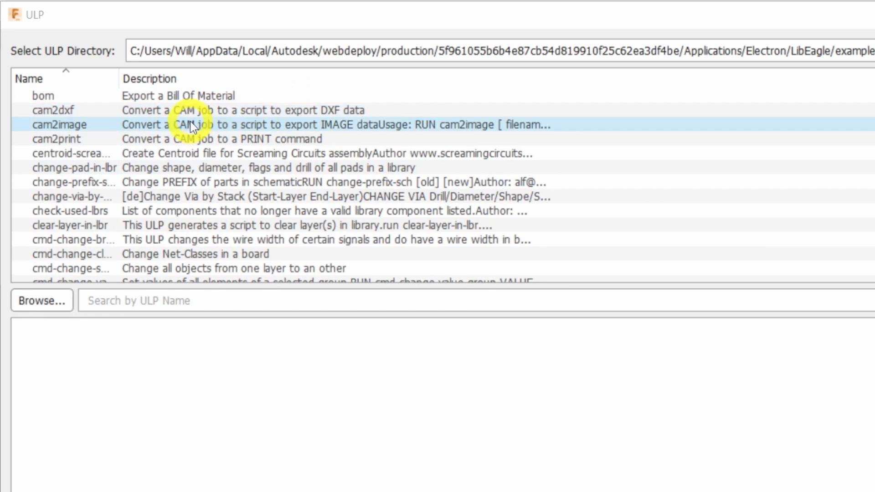
pyautogui.click(362, 99)
pyautogui.click(787, 474)
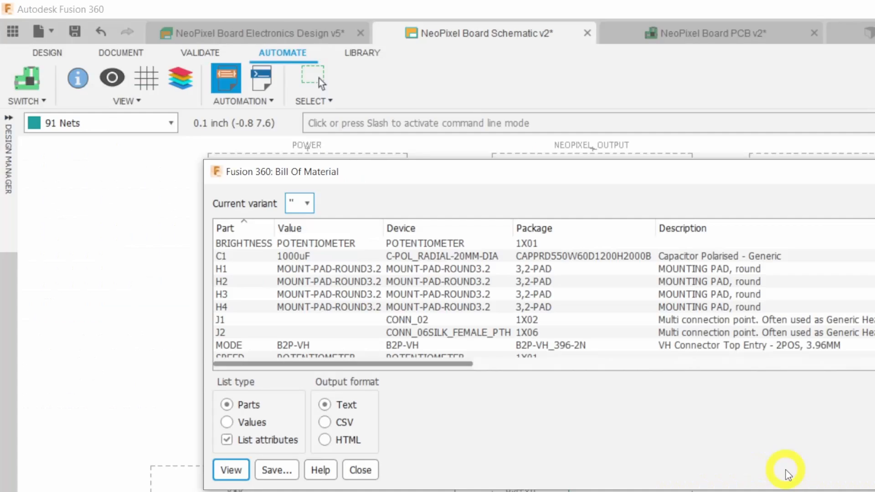
# - Review the parts, values, devices and packages listed in the Bill Of Material, and close it
pyautogui.moveTo(679, 177); pyautogui.dragTo(485, 61)
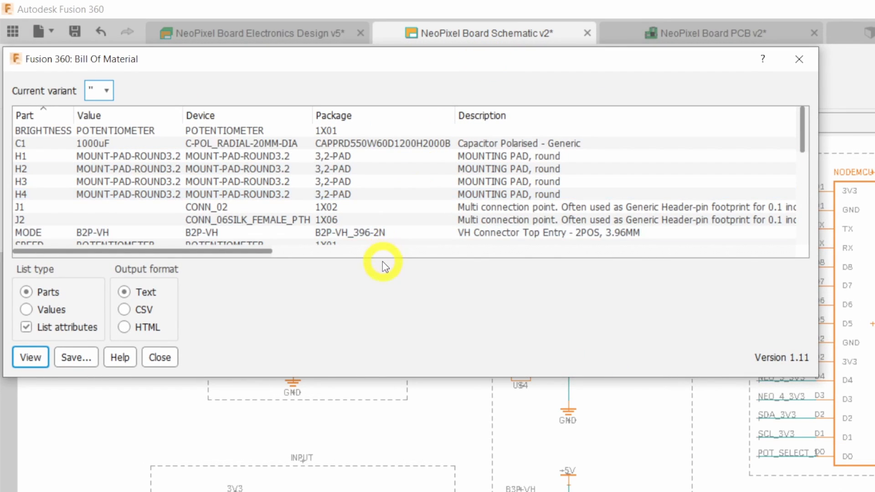
pyautogui.scroll(-6, 388, 230)
pyautogui.scroll(5, 391, 220)
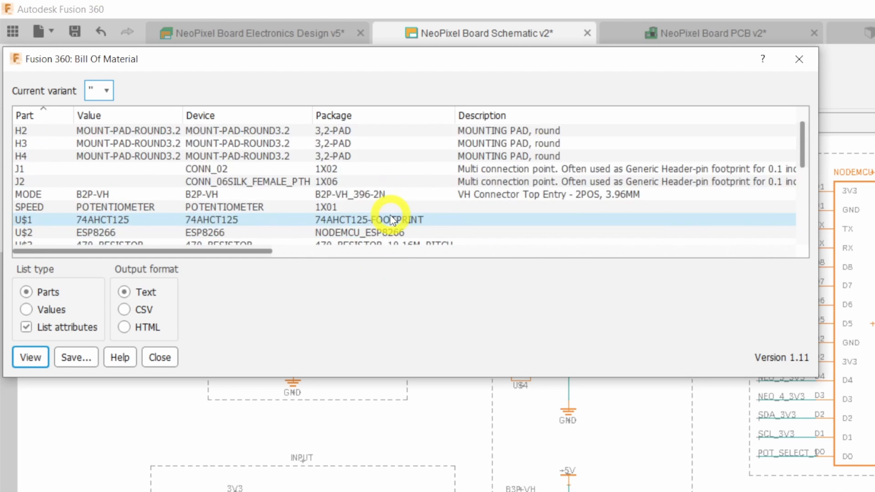
pyautogui.scroll(1, 392, 221)
pyautogui.scroll(-6, 395, 219)
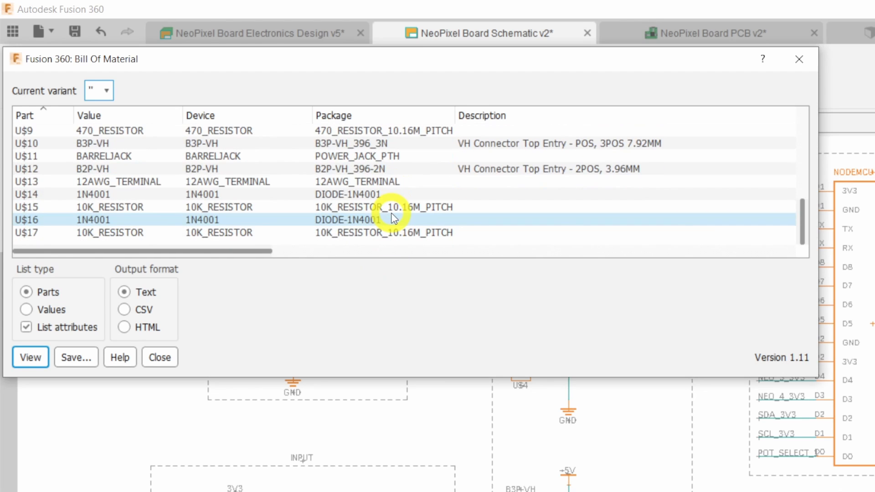
pyautogui.scroll(6, 394, 219)
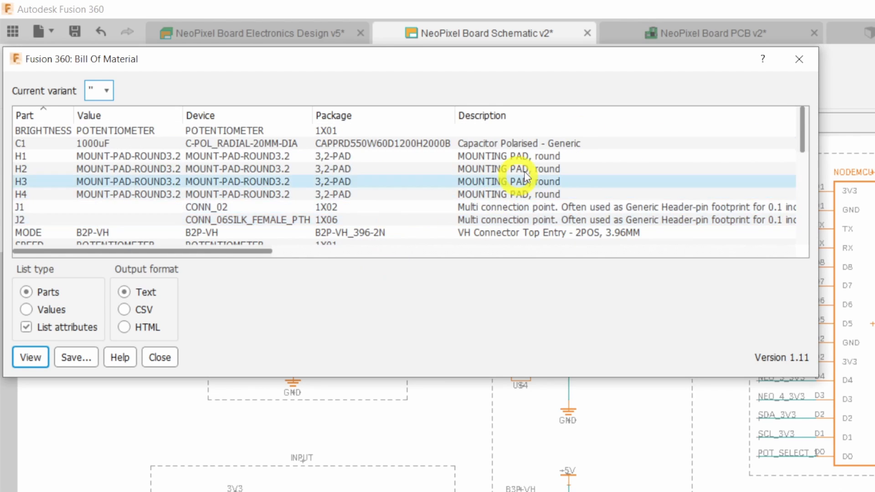
pyautogui.click(798, 59)
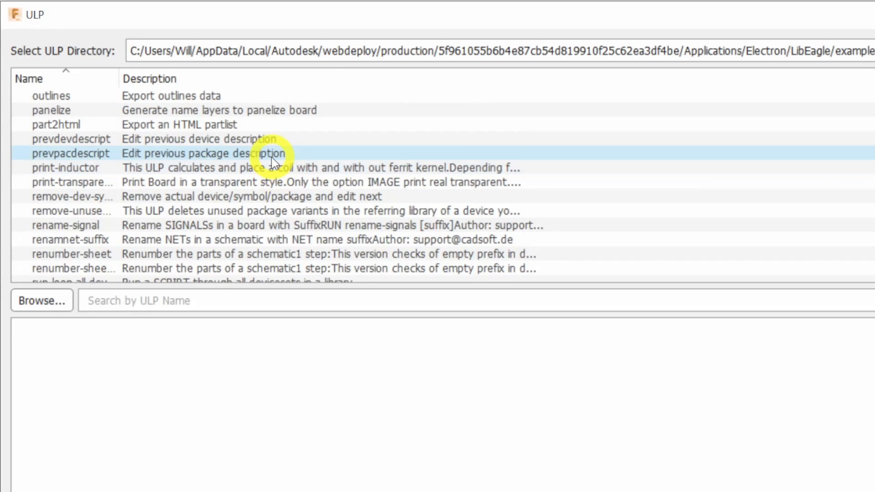
pyautogui.scroll(-2, 270, 158)
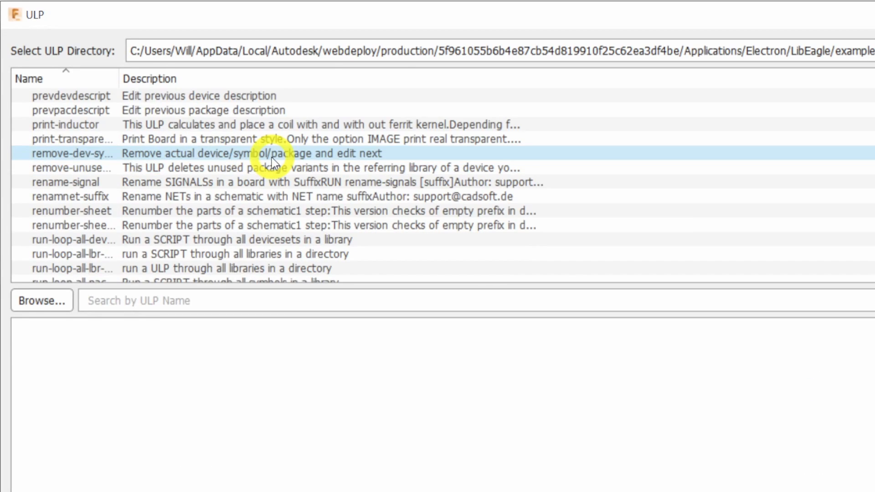
pyautogui.scroll(-2, 272, 161)
pyautogui.scroll(-3, 273, 161)
pyautogui.scroll(20, 273, 162)
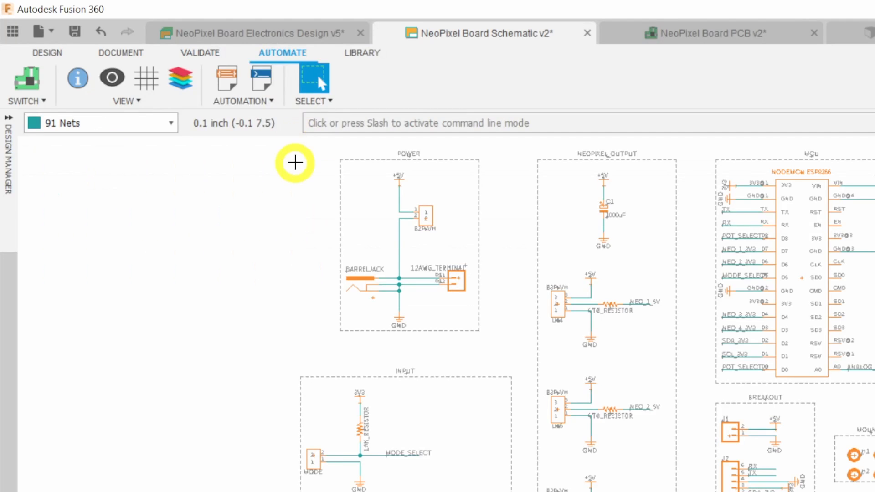
# - Run the electrical rule check on the schematic and inspect the unconnected pin warning for H1 MOUNT
pyautogui.click(200, 53)
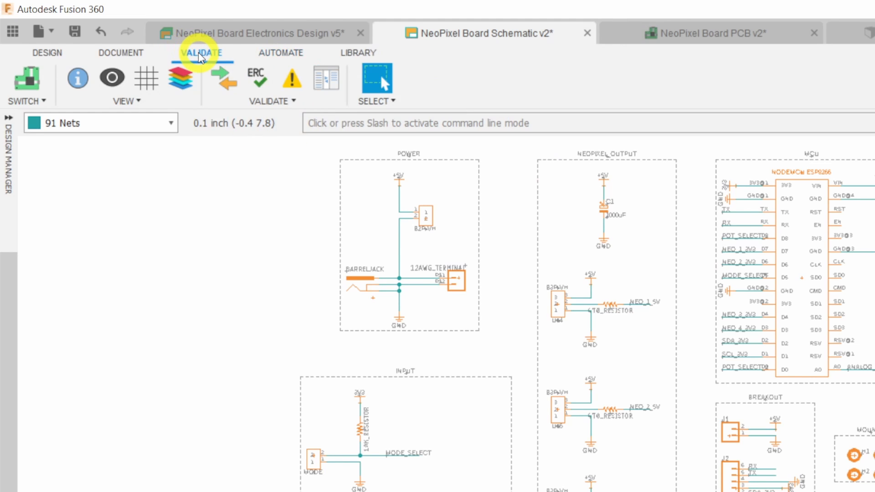
pyautogui.click(255, 76)
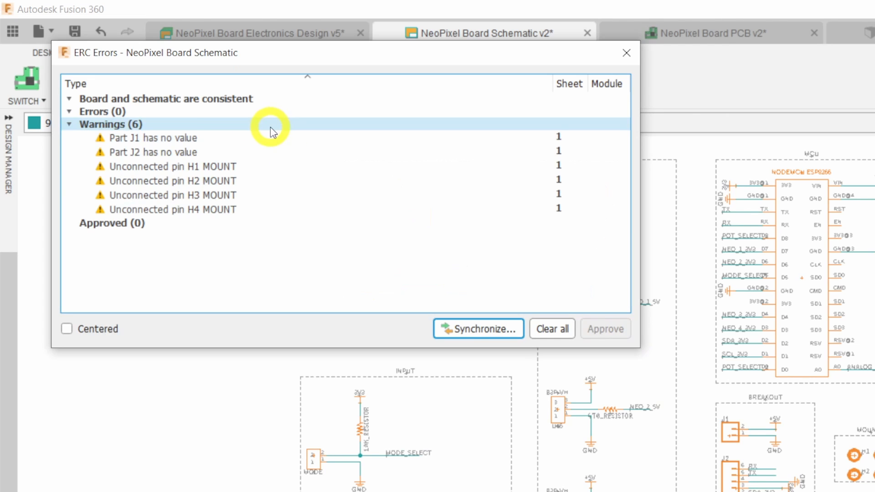
pyautogui.click(267, 166)
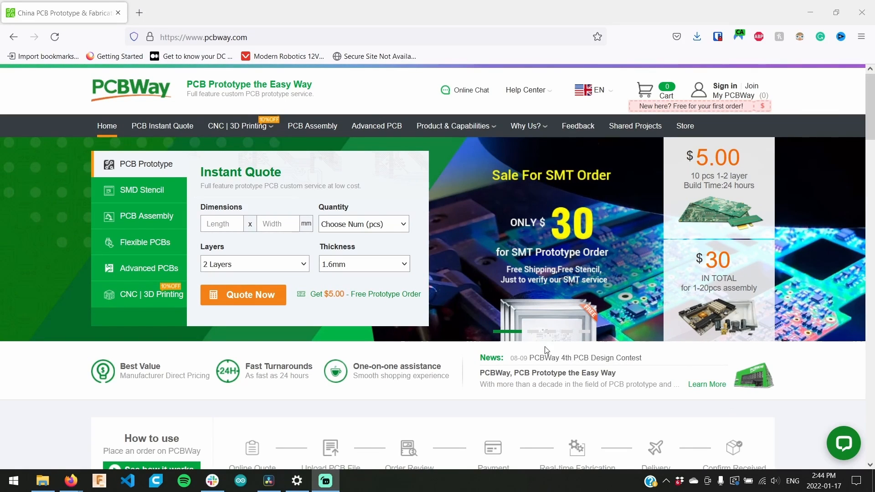
# - Switch to PCBWay in the browser, open the prototype PCB instant quote, and examine the available board specification options
pyautogui.click(250, 299)
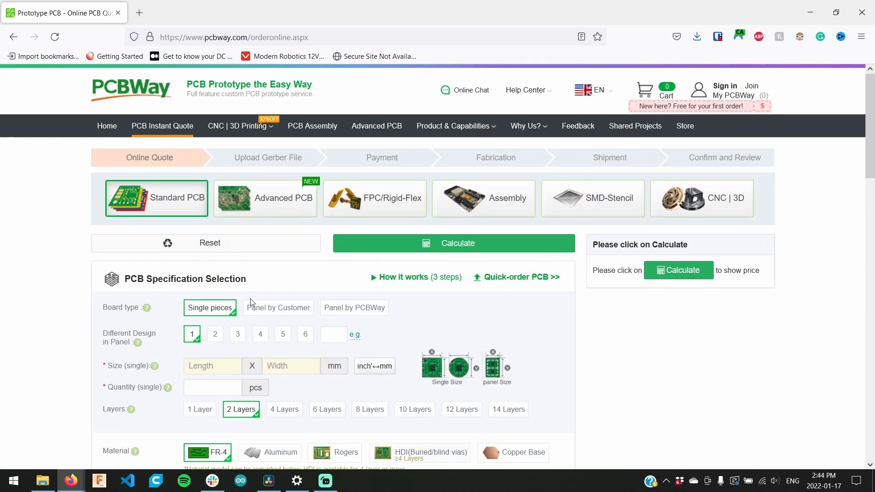
pyautogui.scroll(-5, 272, 295)
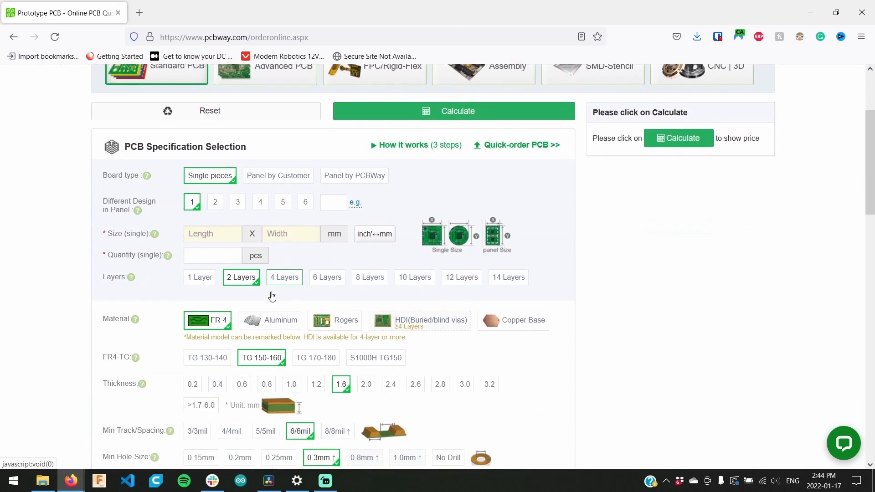
pyautogui.scroll(-5, 271, 295)
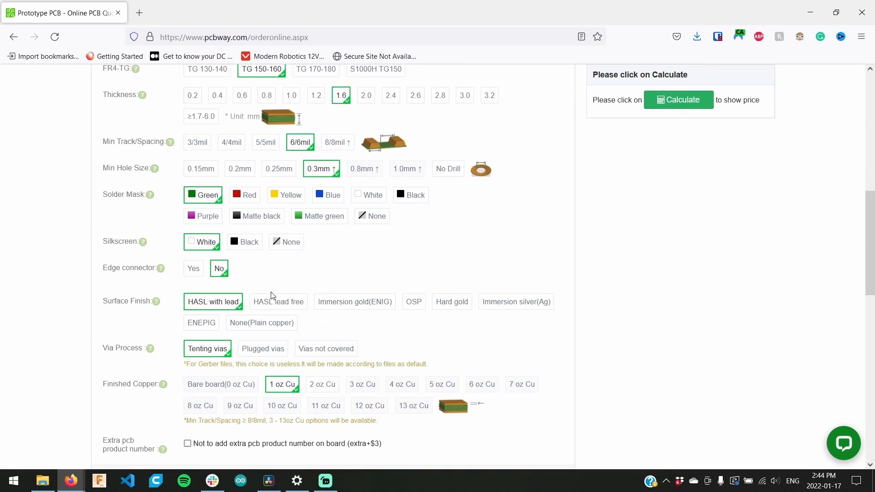
pyautogui.scroll(-3, 272, 295)
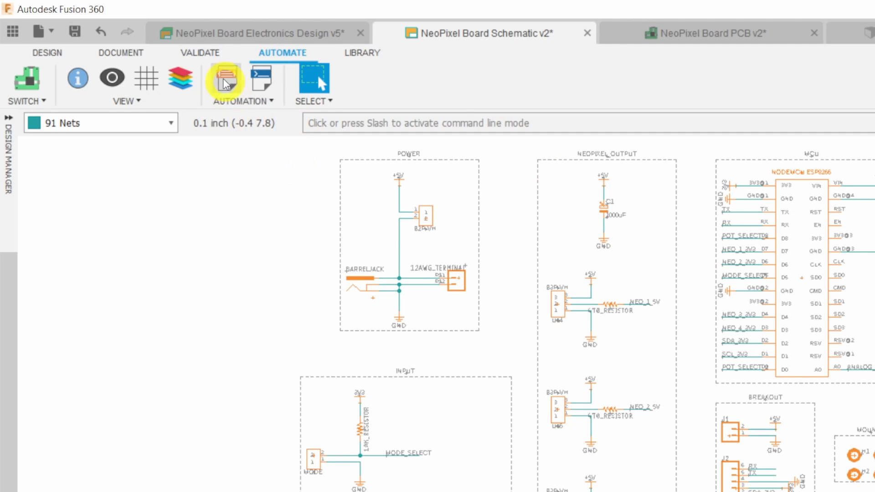
# - Return to the Fusion 360 schematic, run the electrical rule check, and locate the unconnected pins of mounting pads H1 to H4
pyautogui.click(200, 54)
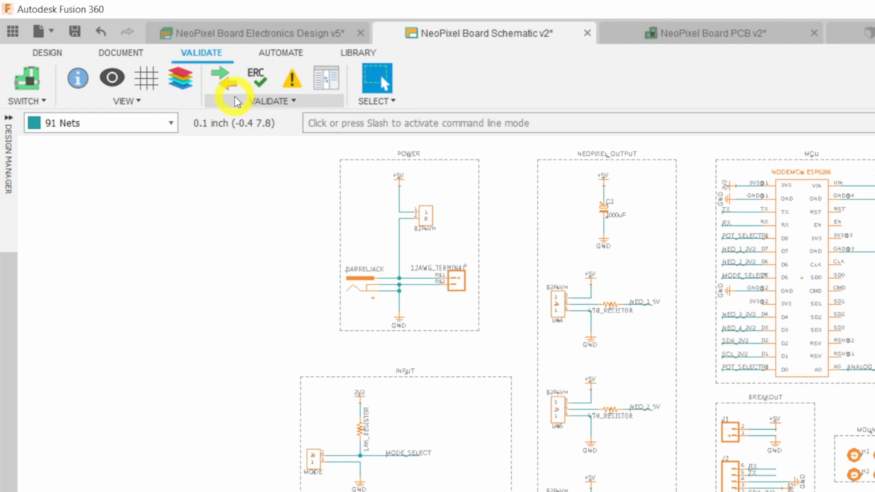
pyautogui.click(229, 81)
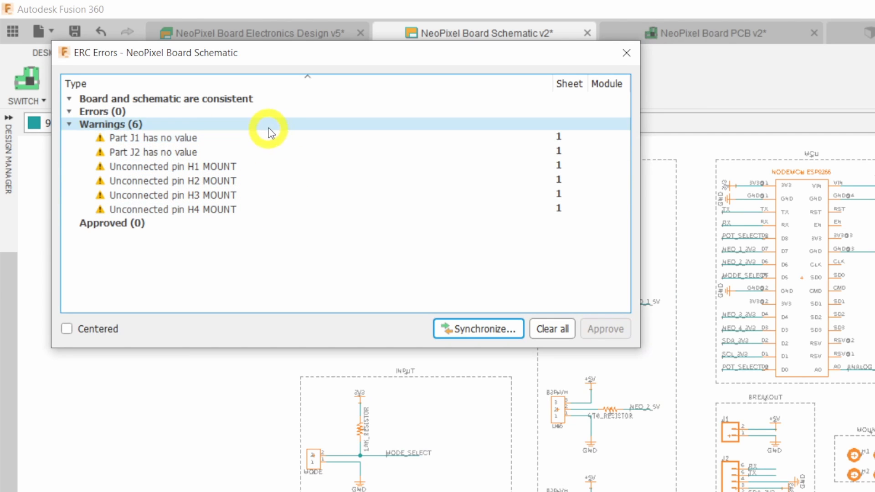
pyautogui.click(267, 167)
pyautogui.click(260, 190)
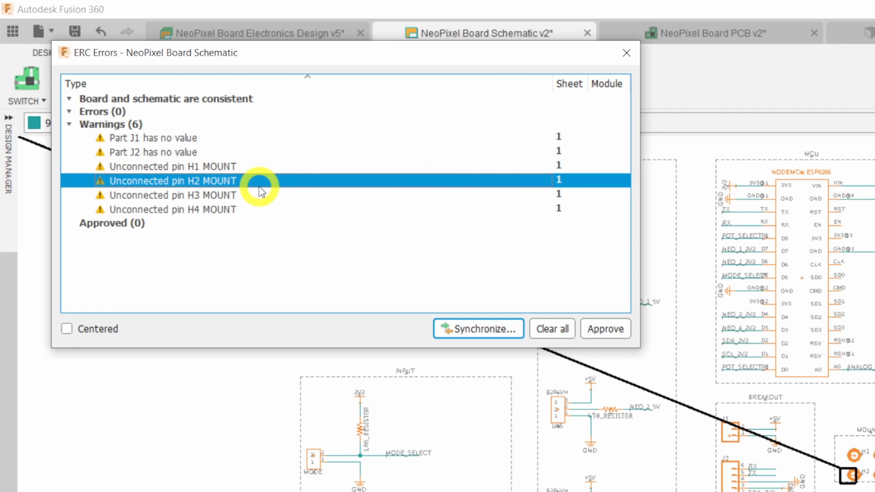
pyautogui.click(258, 195)
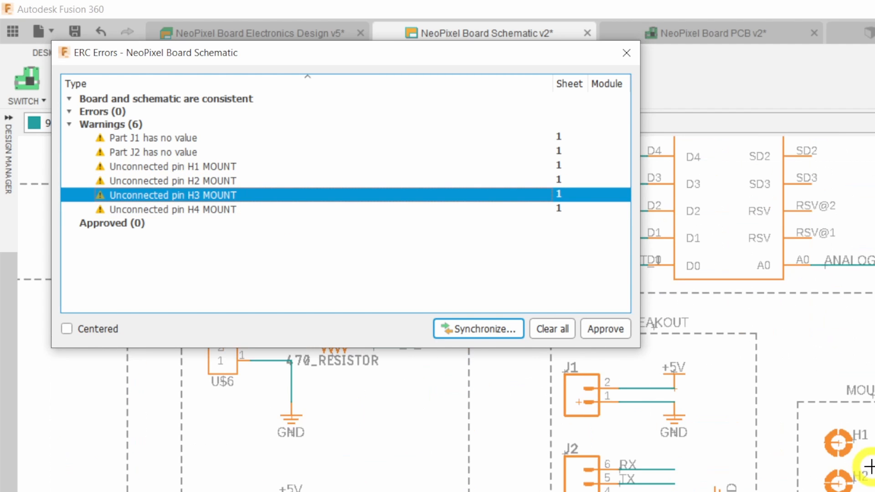
pyautogui.click(176, 209)
pyautogui.click(185, 195)
pyautogui.click(196, 181)
pyautogui.click(192, 166)
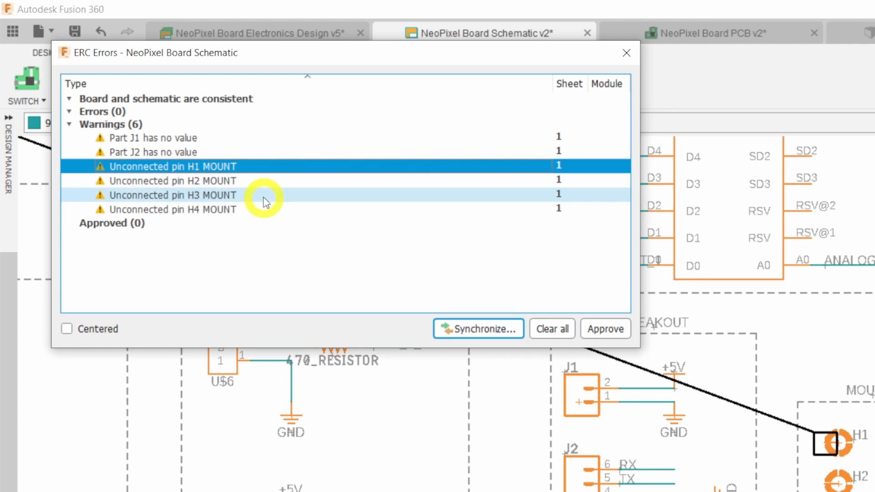
# - Approve the unconnected pin warnings for H1, H2, H3 and H4 MOUNT, and expand the approved group
pyautogui.click(612, 336)
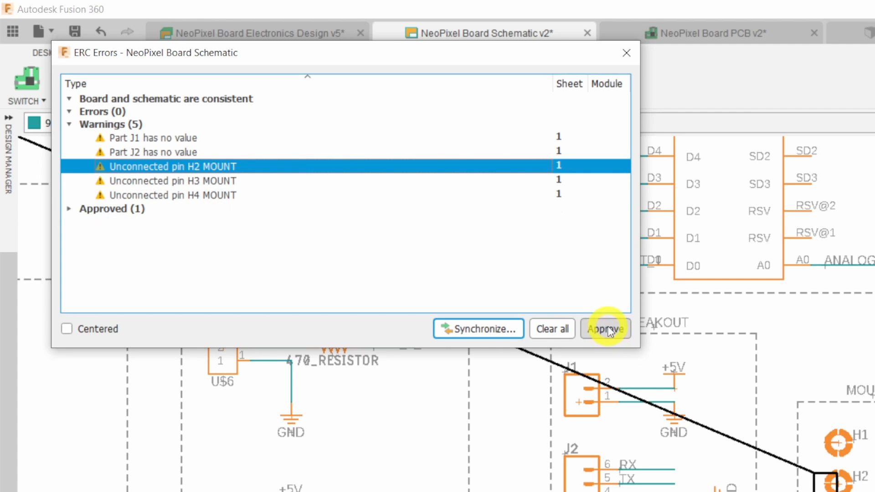
pyautogui.click(609, 333)
pyautogui.click(609, 329)
pyautogui.click(602, 325)
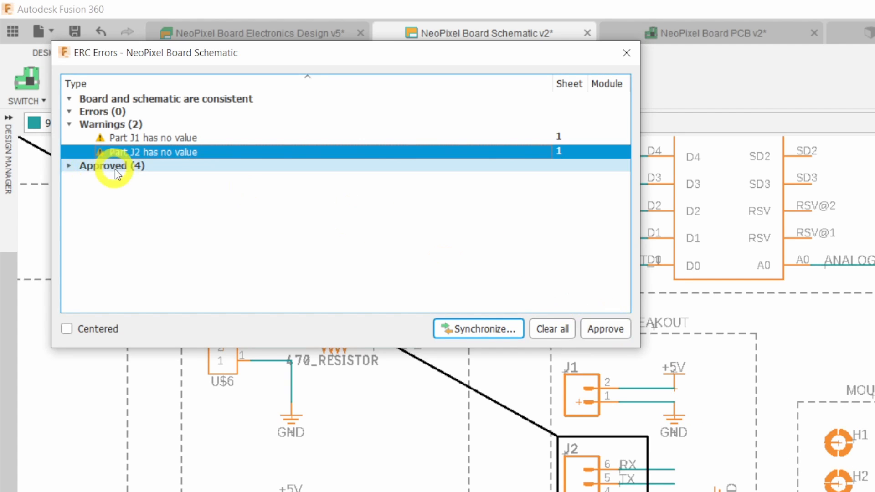
pyautogui.click(69, 166)
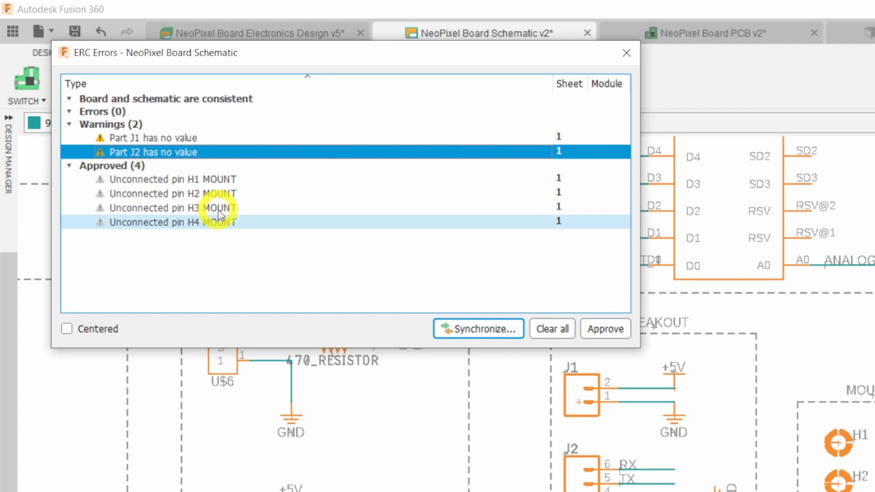
# - Rerun the electrical rule check and locate the breakout connectors J1 and J2 behind the missing-value warnings
pyautogui.click(179, 137)
pyautogui.click(478, 328)
pyautogui.moveTo(604, 381); pyautogui.dragTo(664, 410, button='middle')
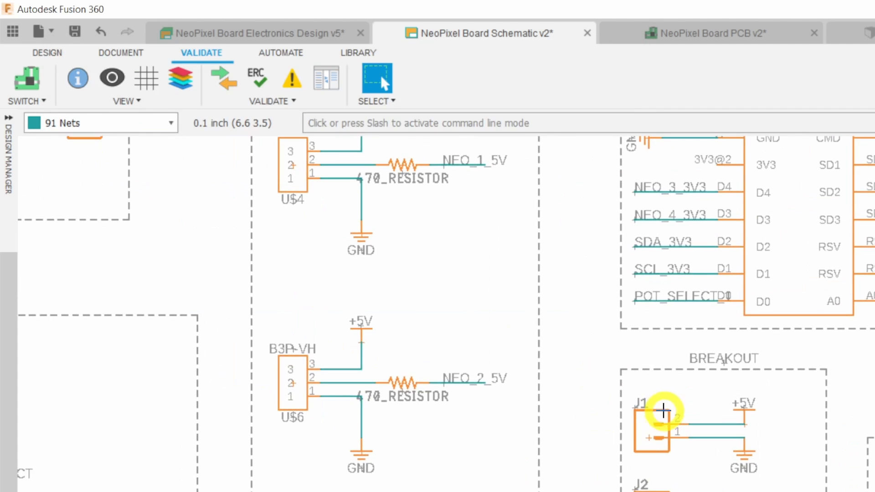
pyautogui.click(254, 82)
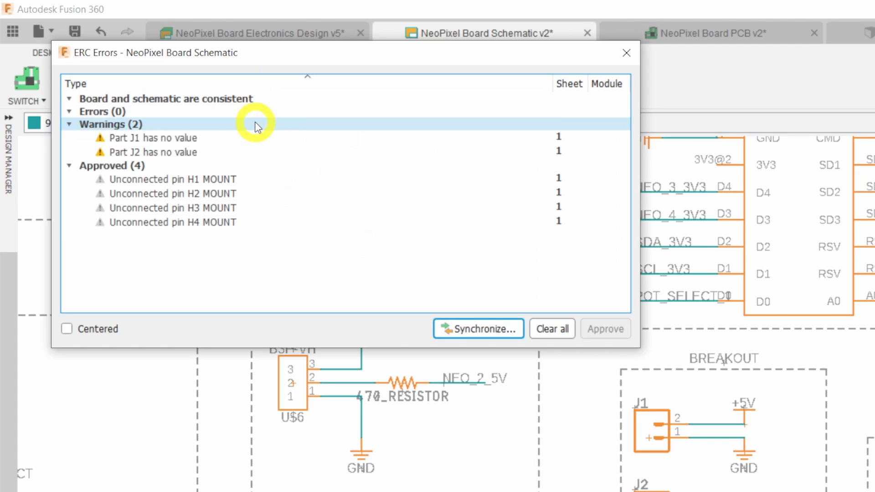
pyautogui.click(207, 139)
pyautogui.click(200, 155)
pyautogui.click(209, 138)
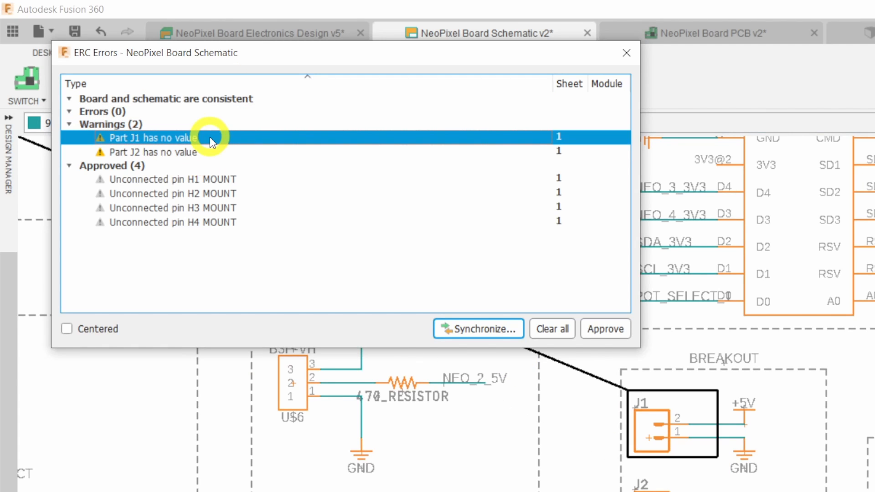
pyautogui.click(209, 151)
pyautogui.click(210, 138)
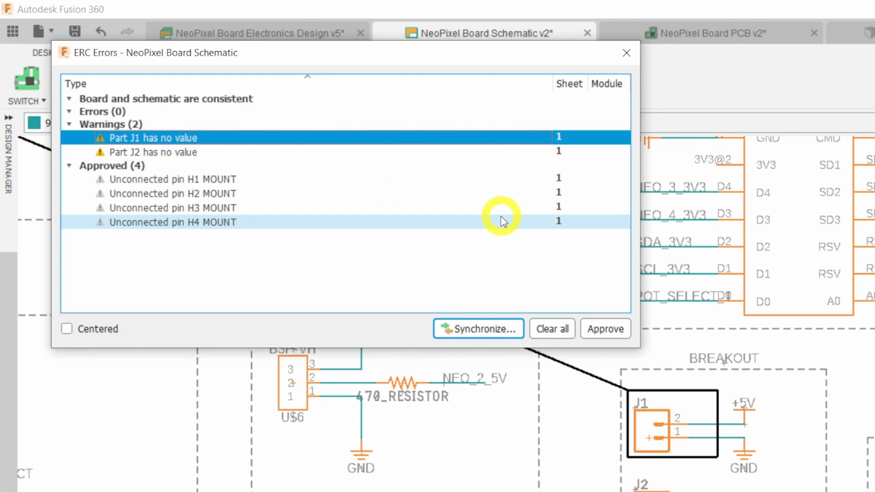
# - Approve the missing-value warnings for parts J1 and J2, and close the ERC results
pyautogui.click(609, 330)
pyautogui.click(612, 330)
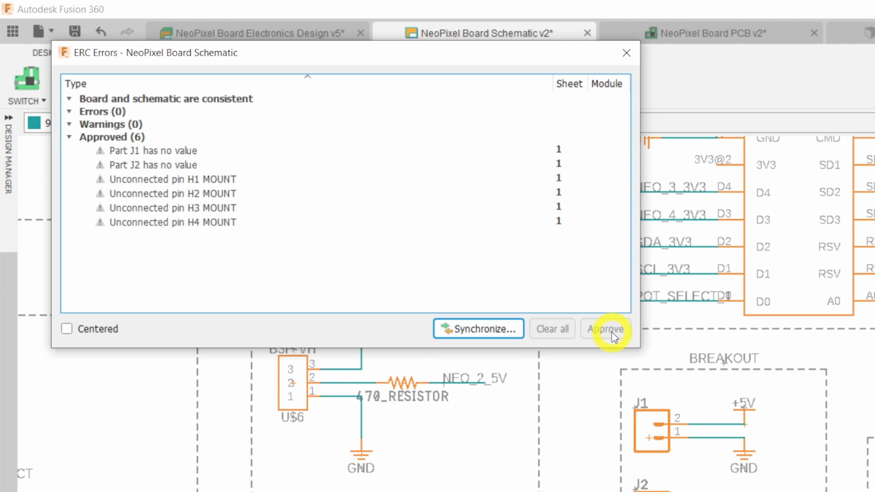
pyautogui.click(627, 52)
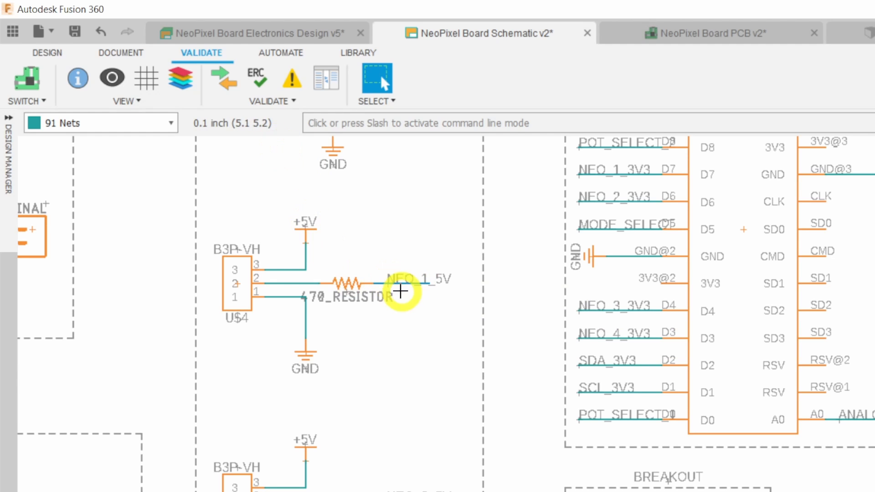
# - Delete the NEO_1_5V net segment and its label from the 470_RESISTOR beside connector U$4
pyautogui.scroll(2, 412, 287)
pyautogui.scroll(2, 443, 308)
pyautogui.moveTo(443, 308); pyautogui.dragTo(456, 397, button='middle')
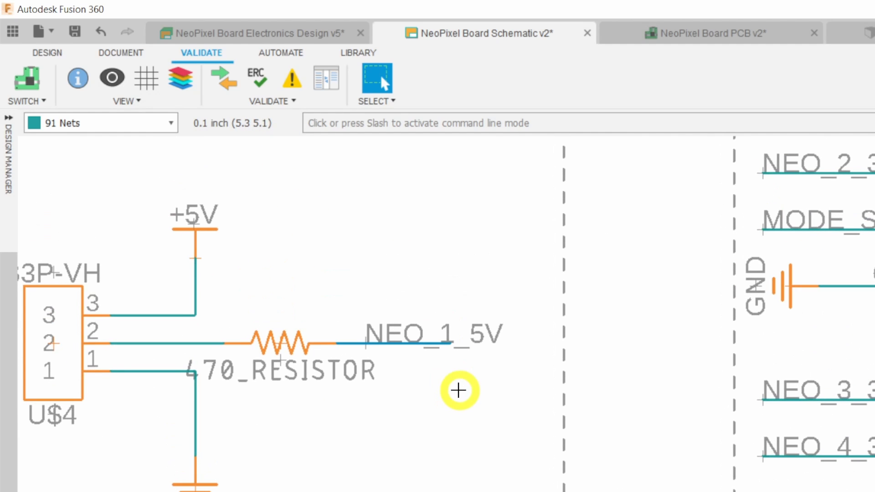
pyautogui.press('Delete')
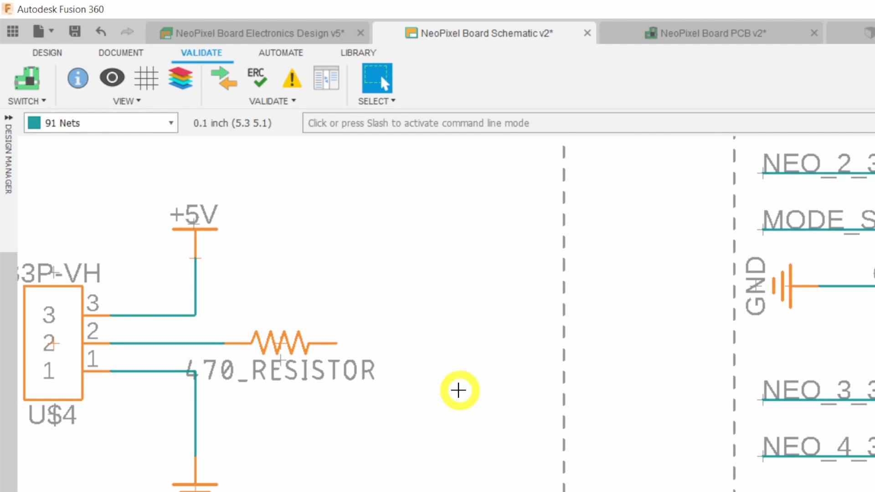
# - Rerun the electrical rule check, inspect the NEO_1_5V and U$3 pin 2 warnings beside the circuit, and undo the net deletion
pyautogui.click(251, 78)
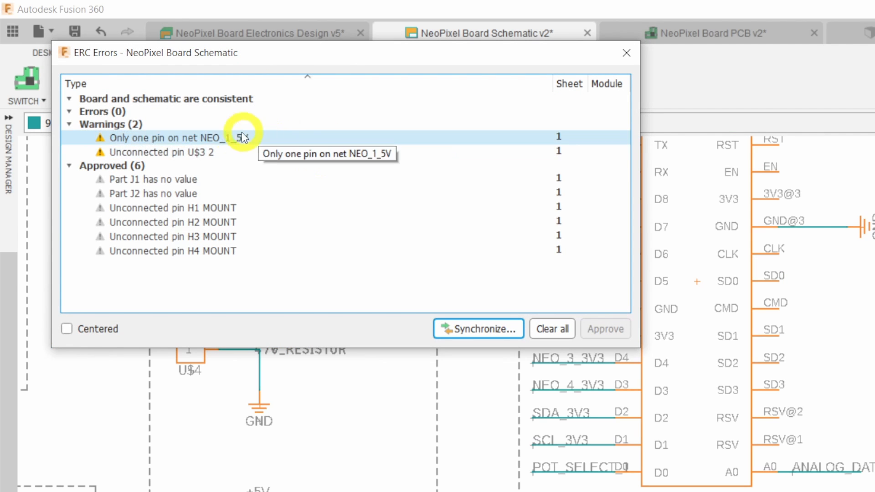
pyautogui.click(316, 153)
pyautogui.click(274, 136)
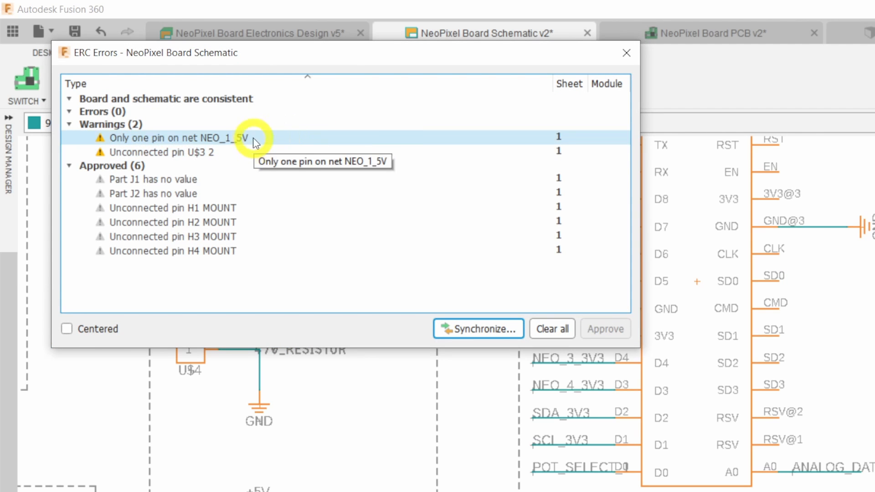
pyautogui.click(263, 153)
pyautogui.click(260, 137)
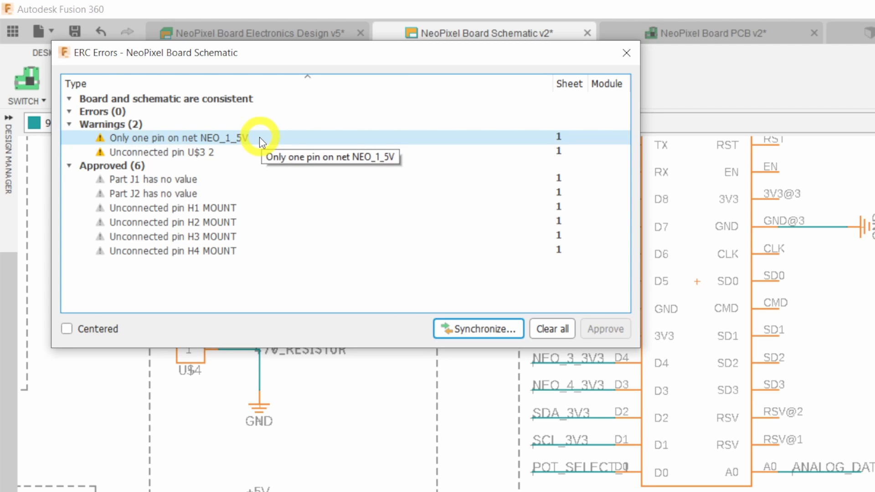
pyautogui.click(225, 152)
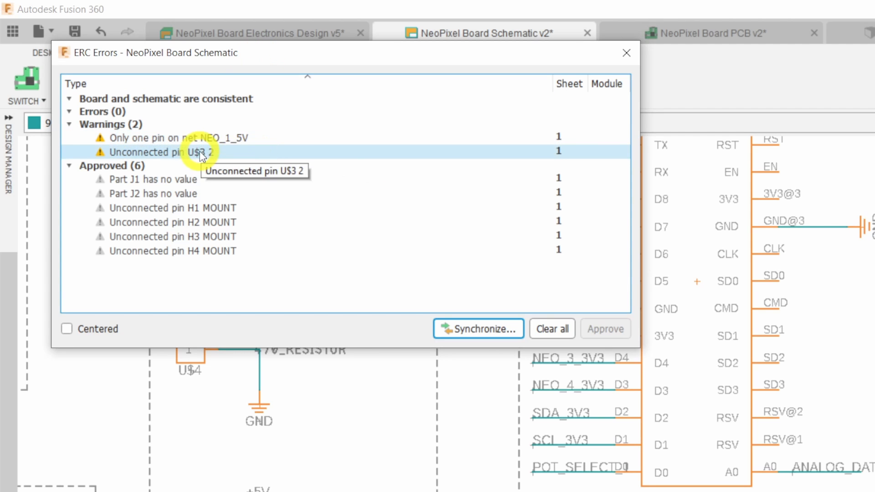
pyautogui.moveTo(181, 57); pyautogui.dragTo(521, 164)
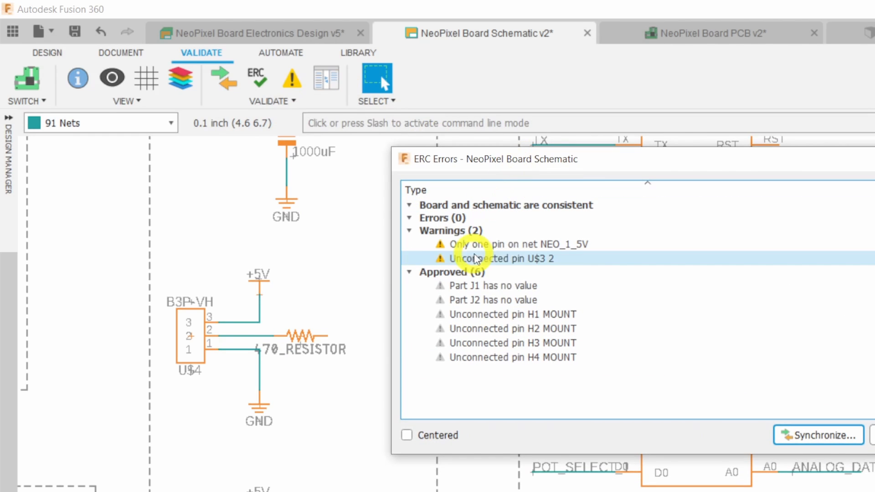
pyautogui.click(501, 256)
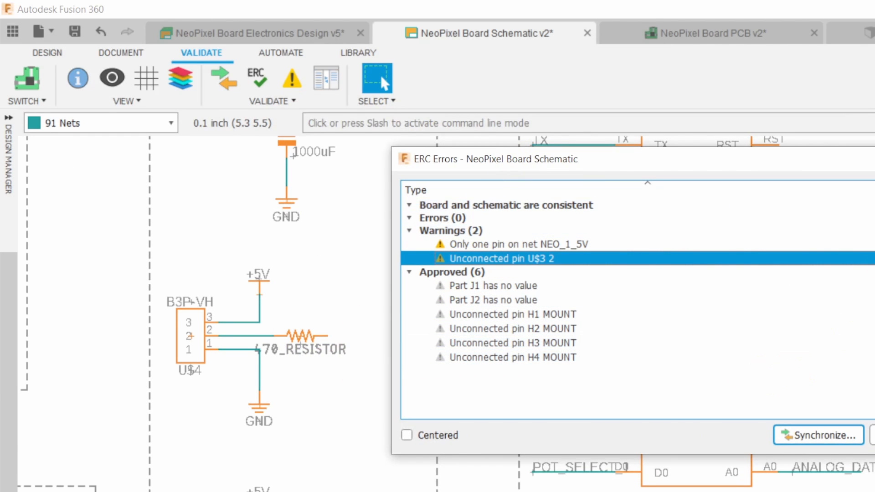
pyautogui.press('Escape')
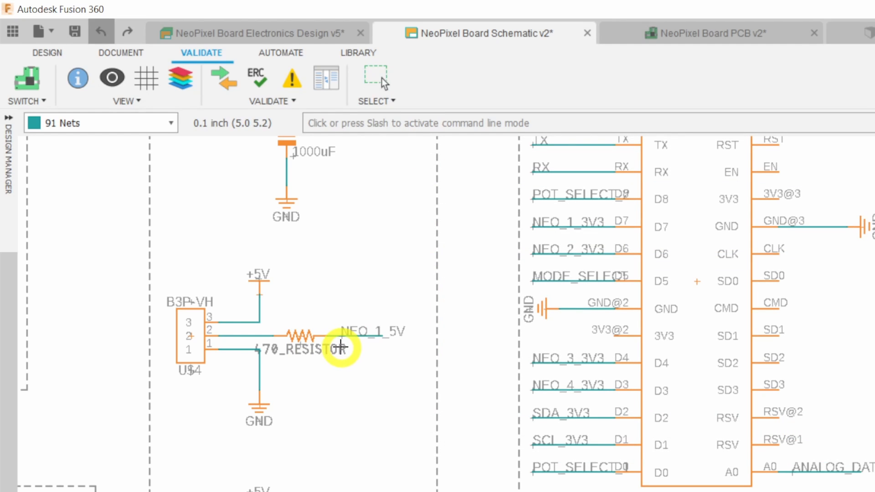